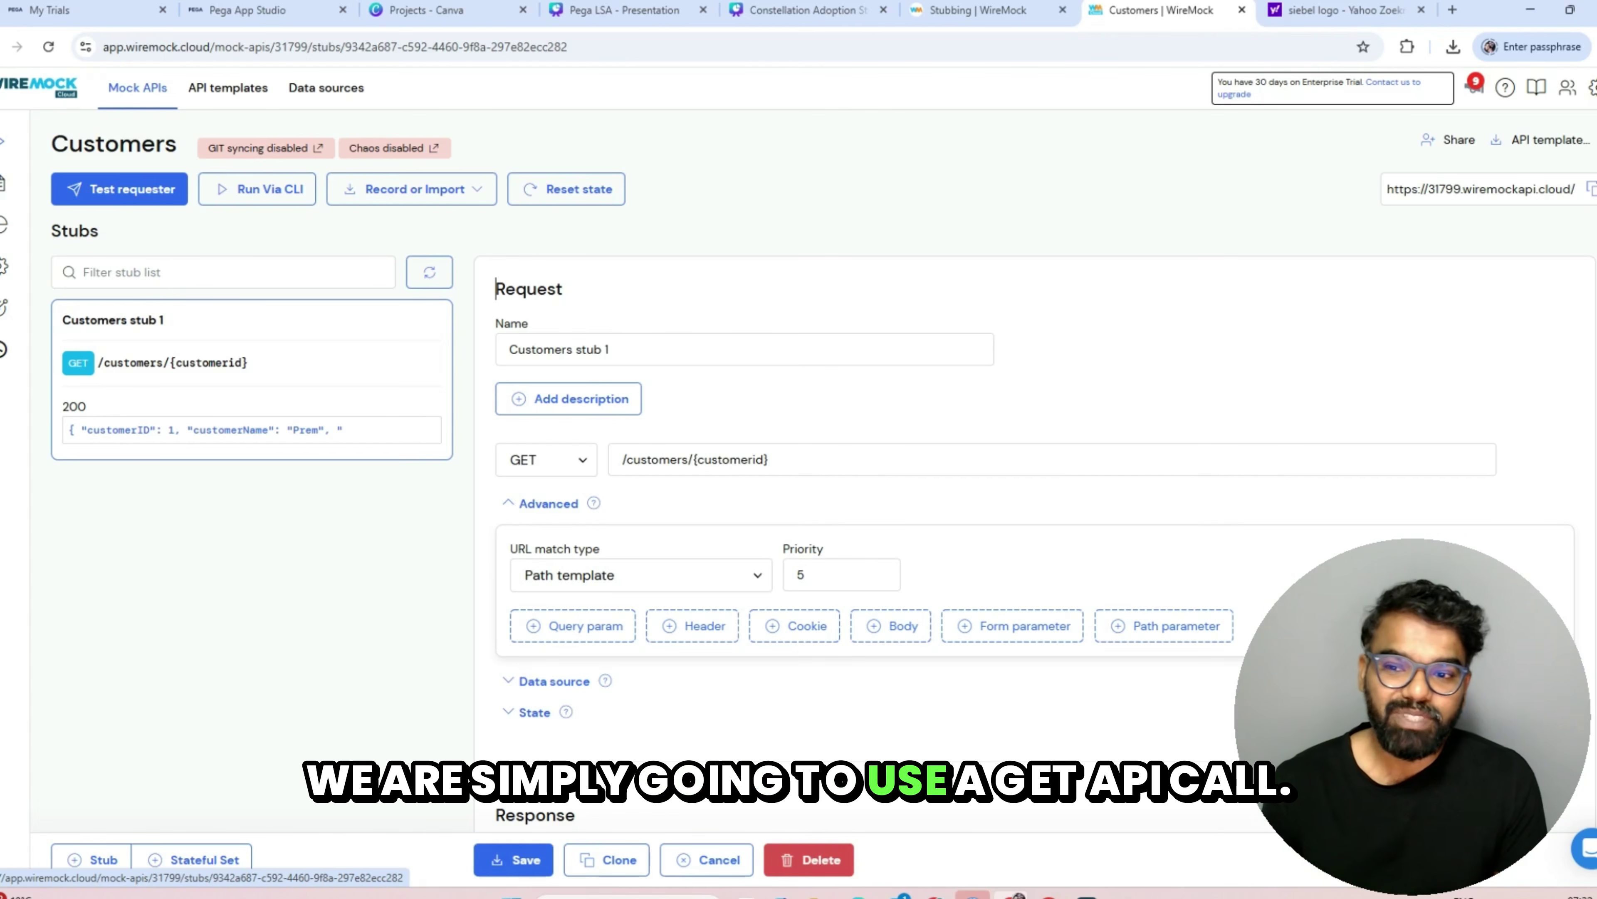
Step: Examine the Customers stub's GET path template and its JSON response definition
double_click(730, 459)
left_click(730, 460)
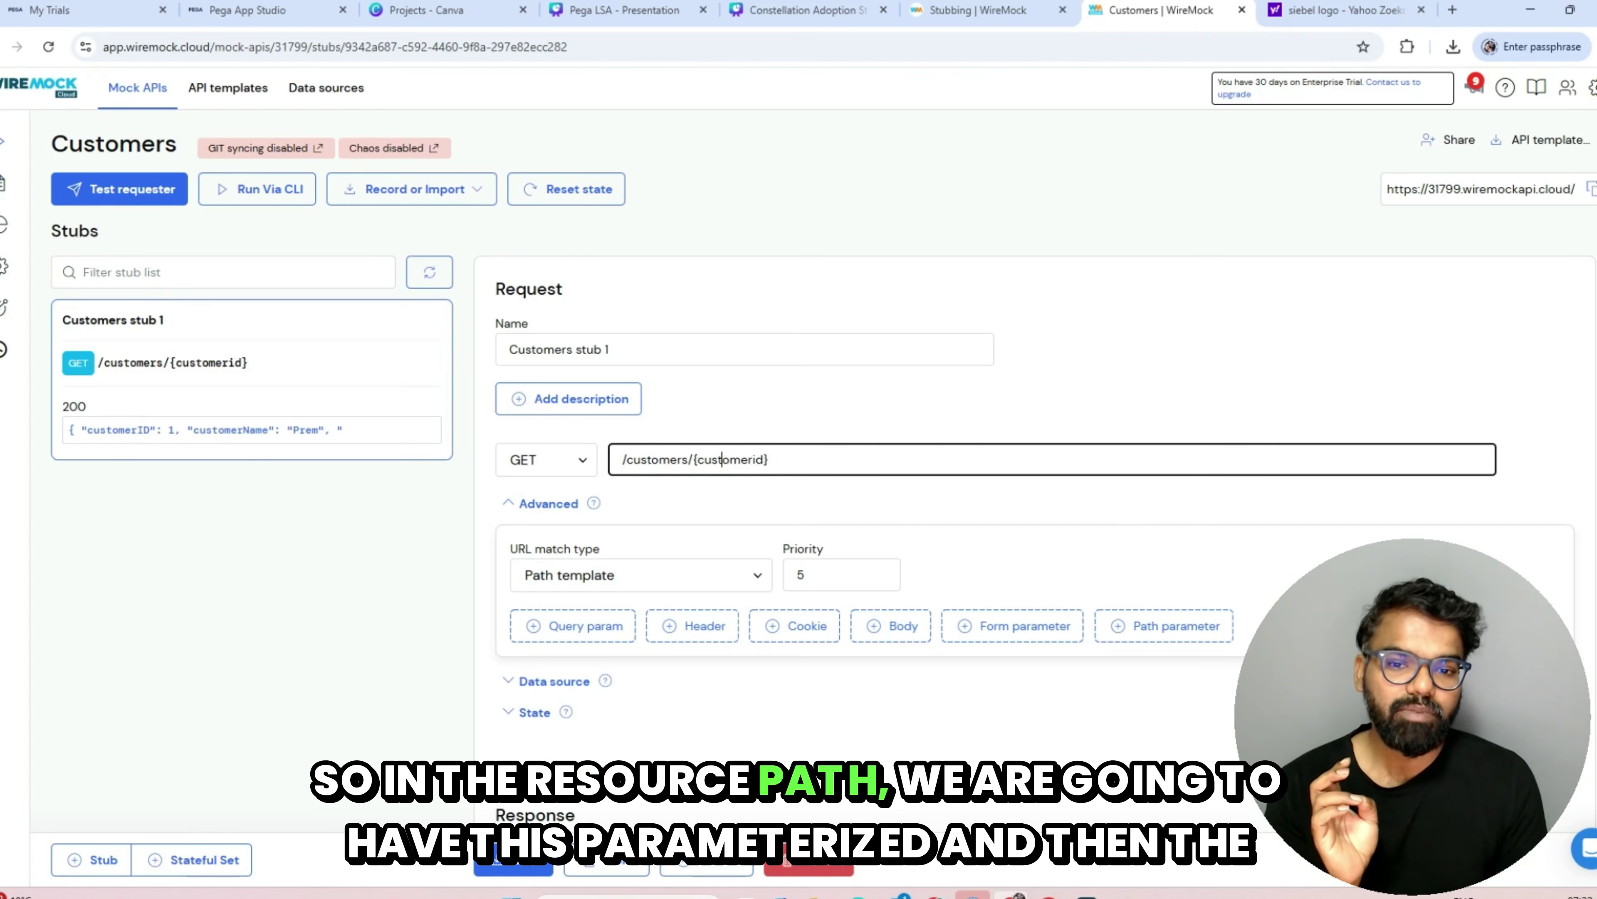
double_click(729, 460)
scroll(881, 504, "down", 6)
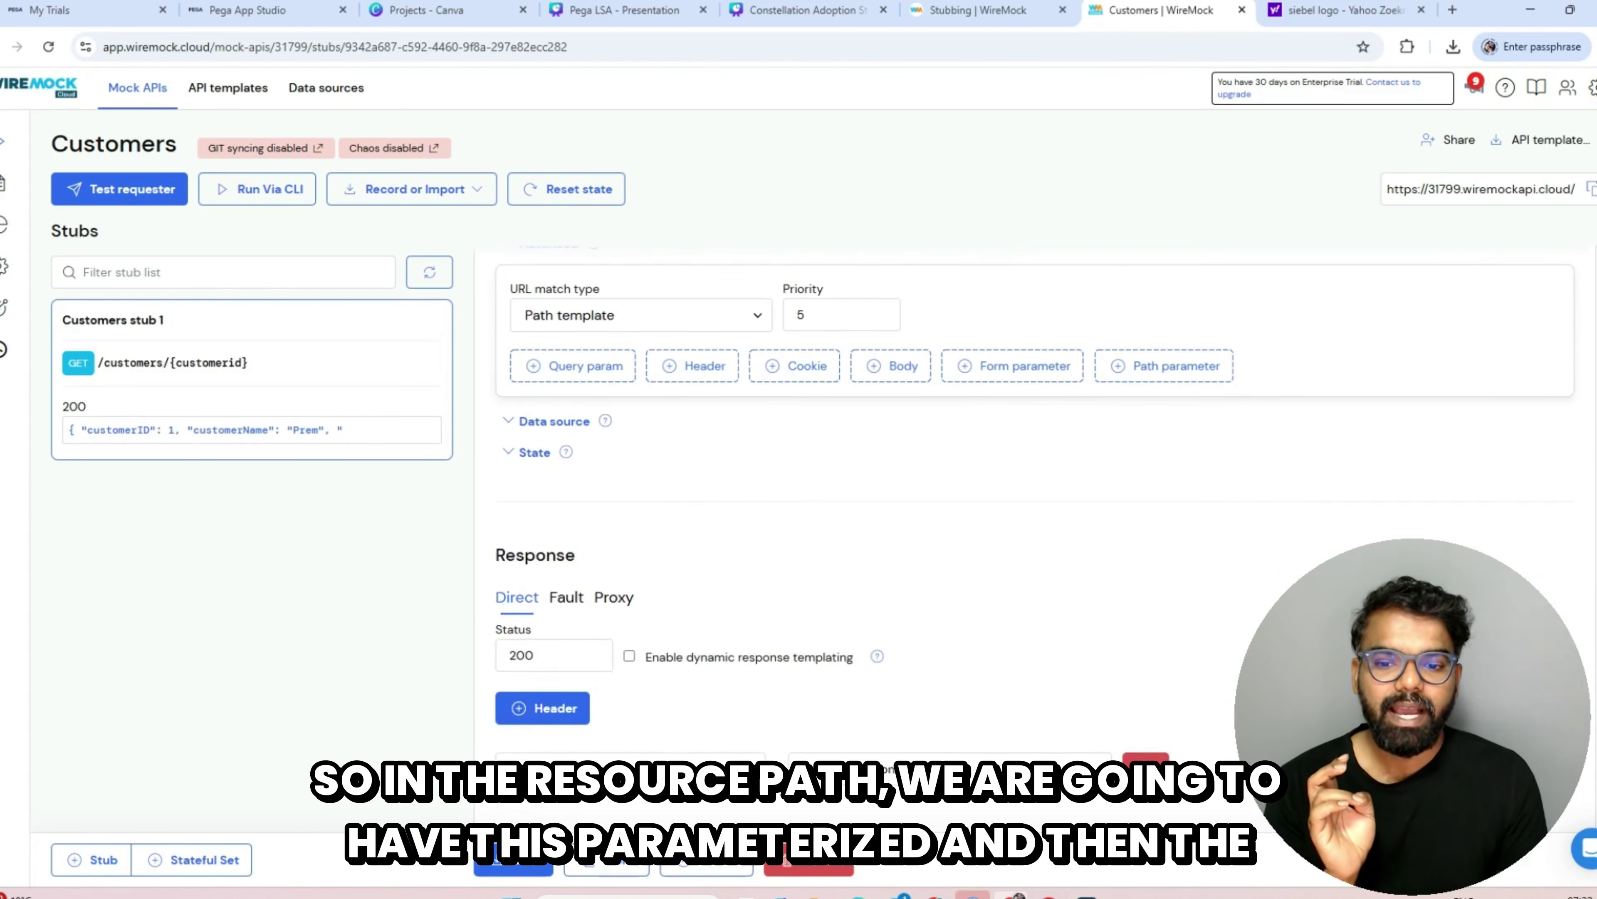
scroll(880, 503, "down", 1)
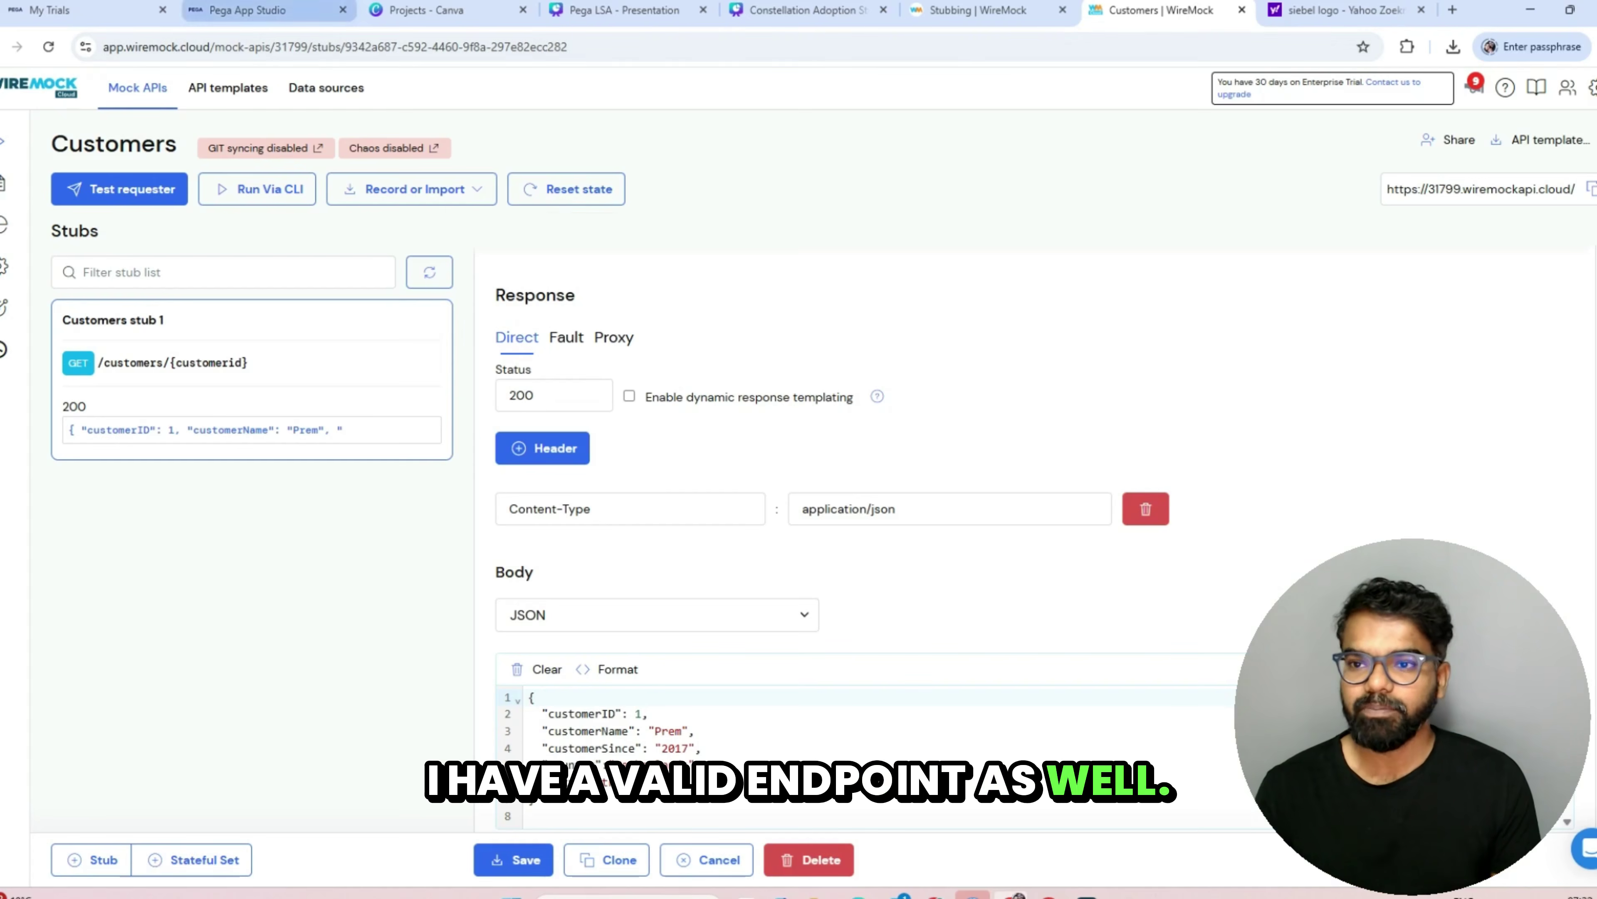
Step: In Pega App Studio, start a new data object named Customers that reuses assets from Organization Data Class and has its source defined now
left_click(269, 10)
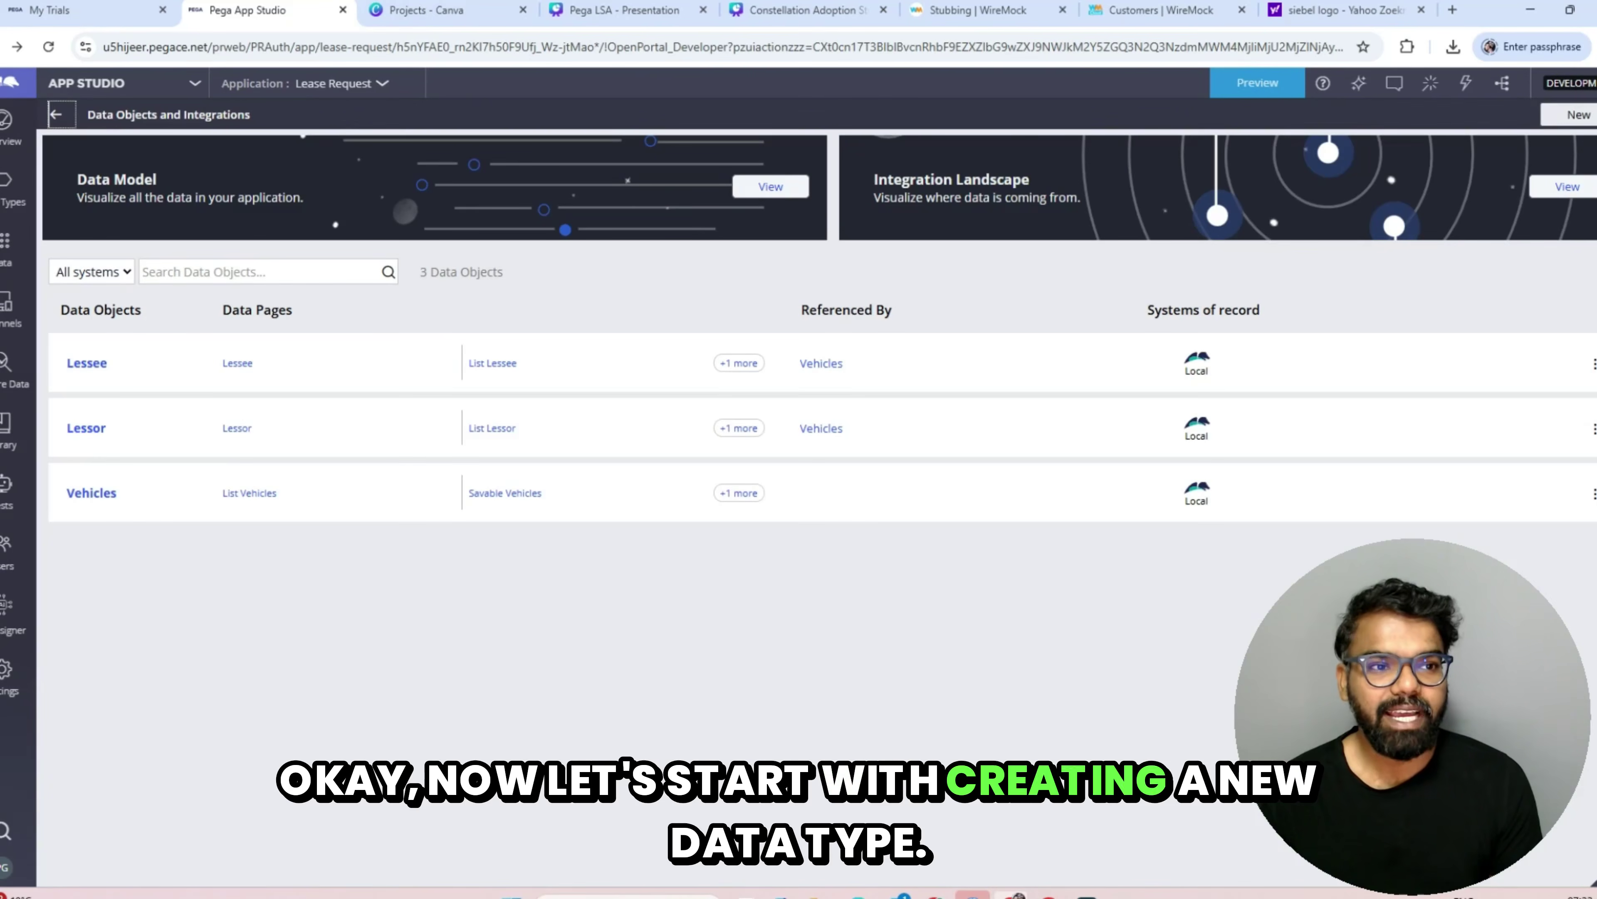
left_click(1573, 115)
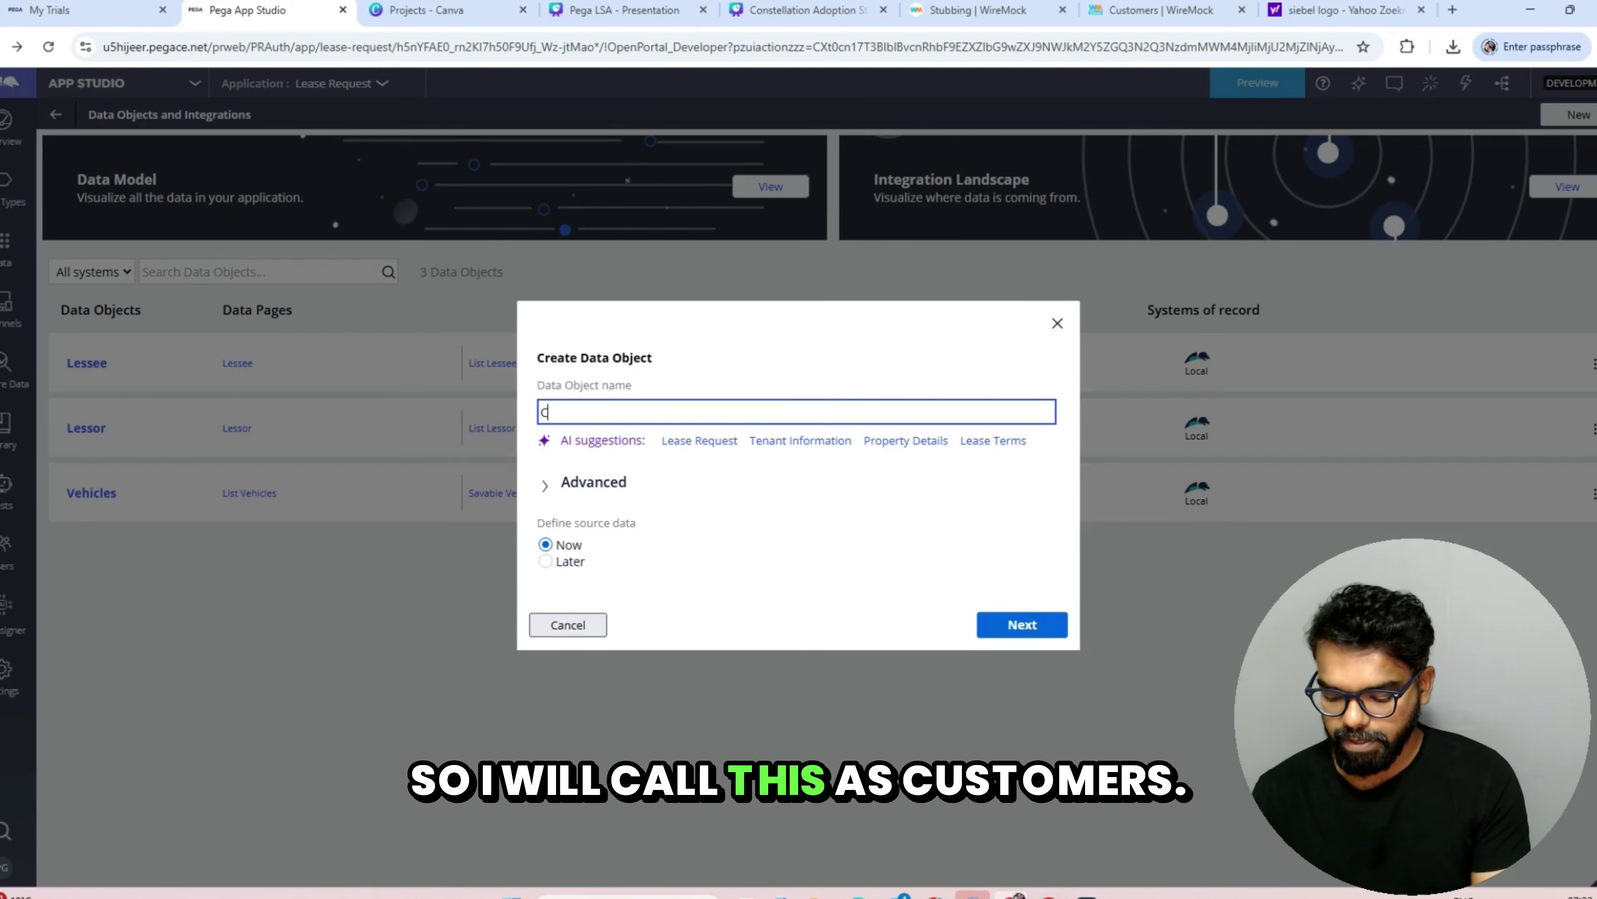
type("Customers")
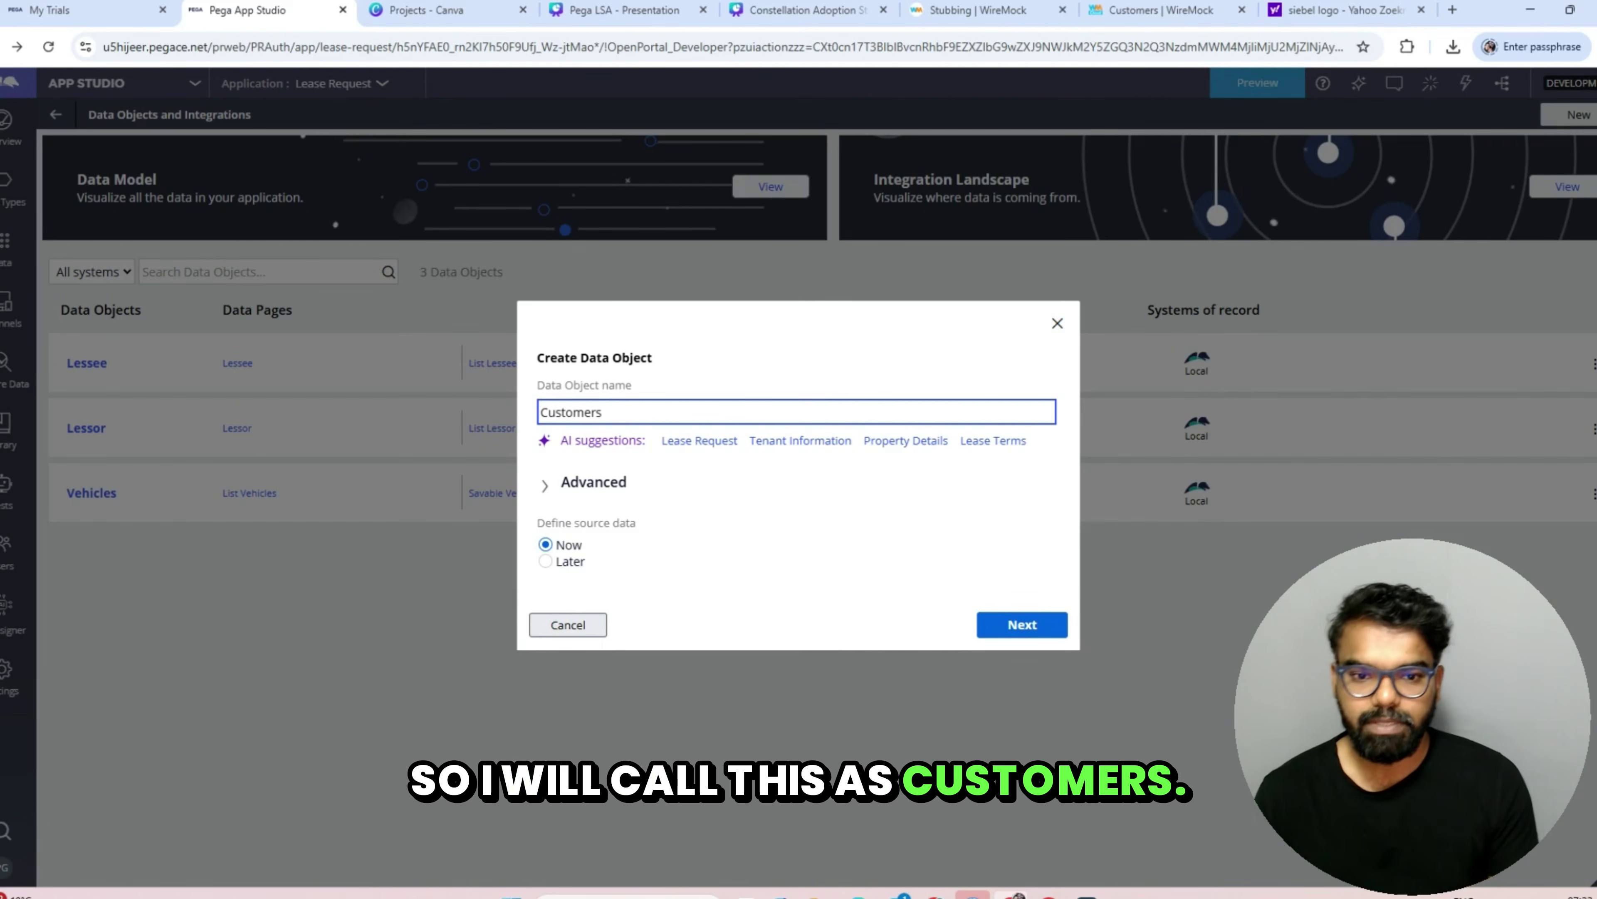
left_click(651, 358)
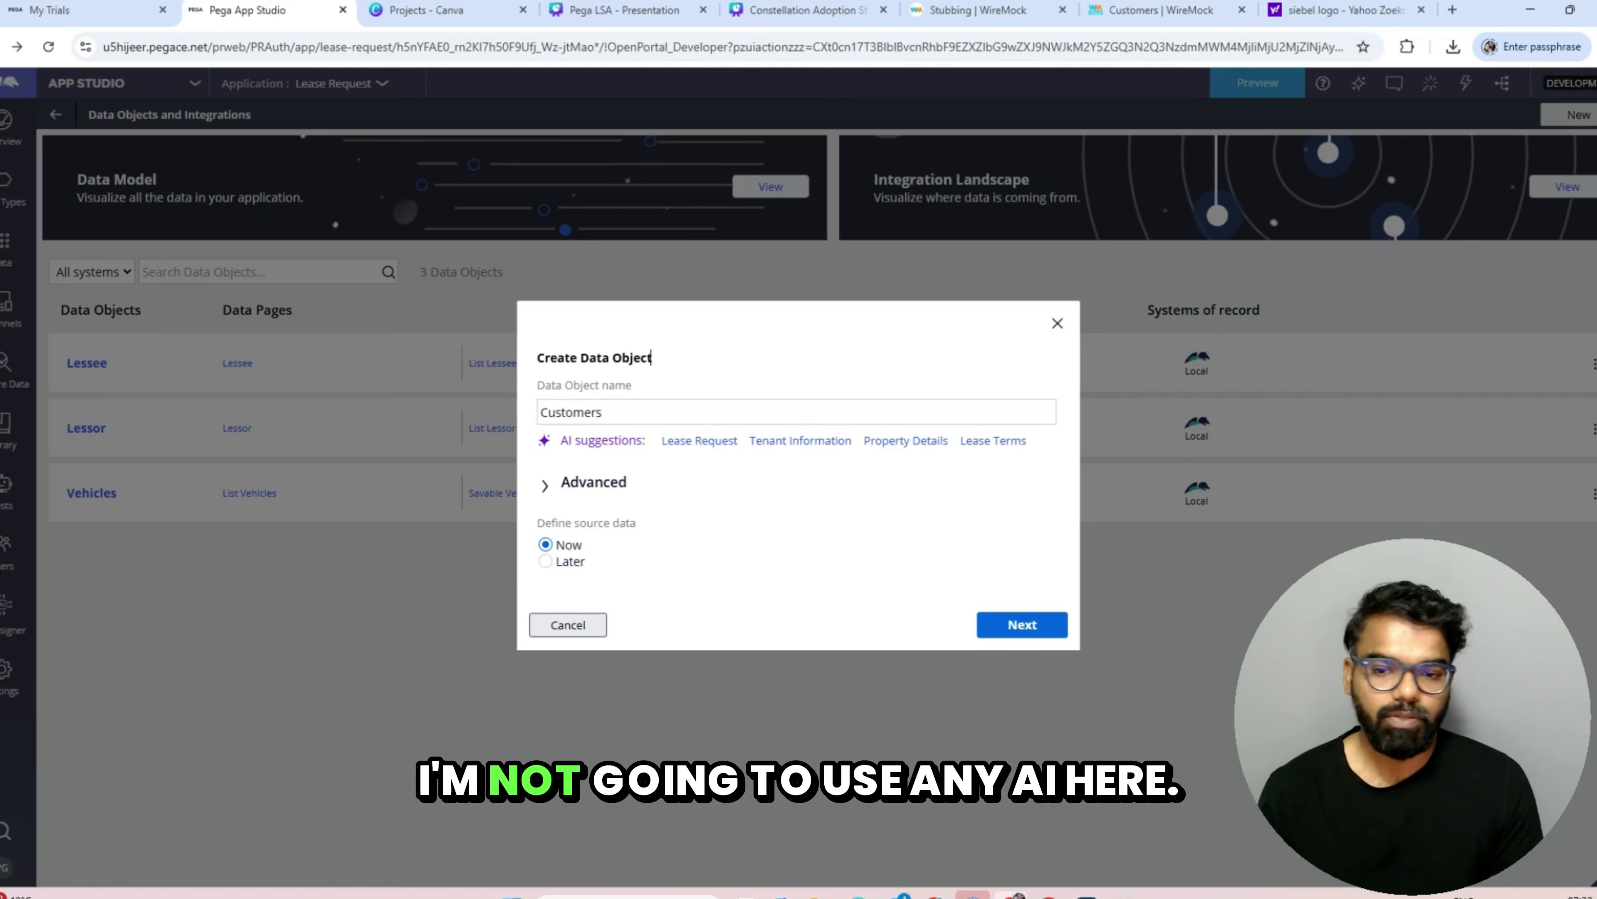
left_click(594, 481)
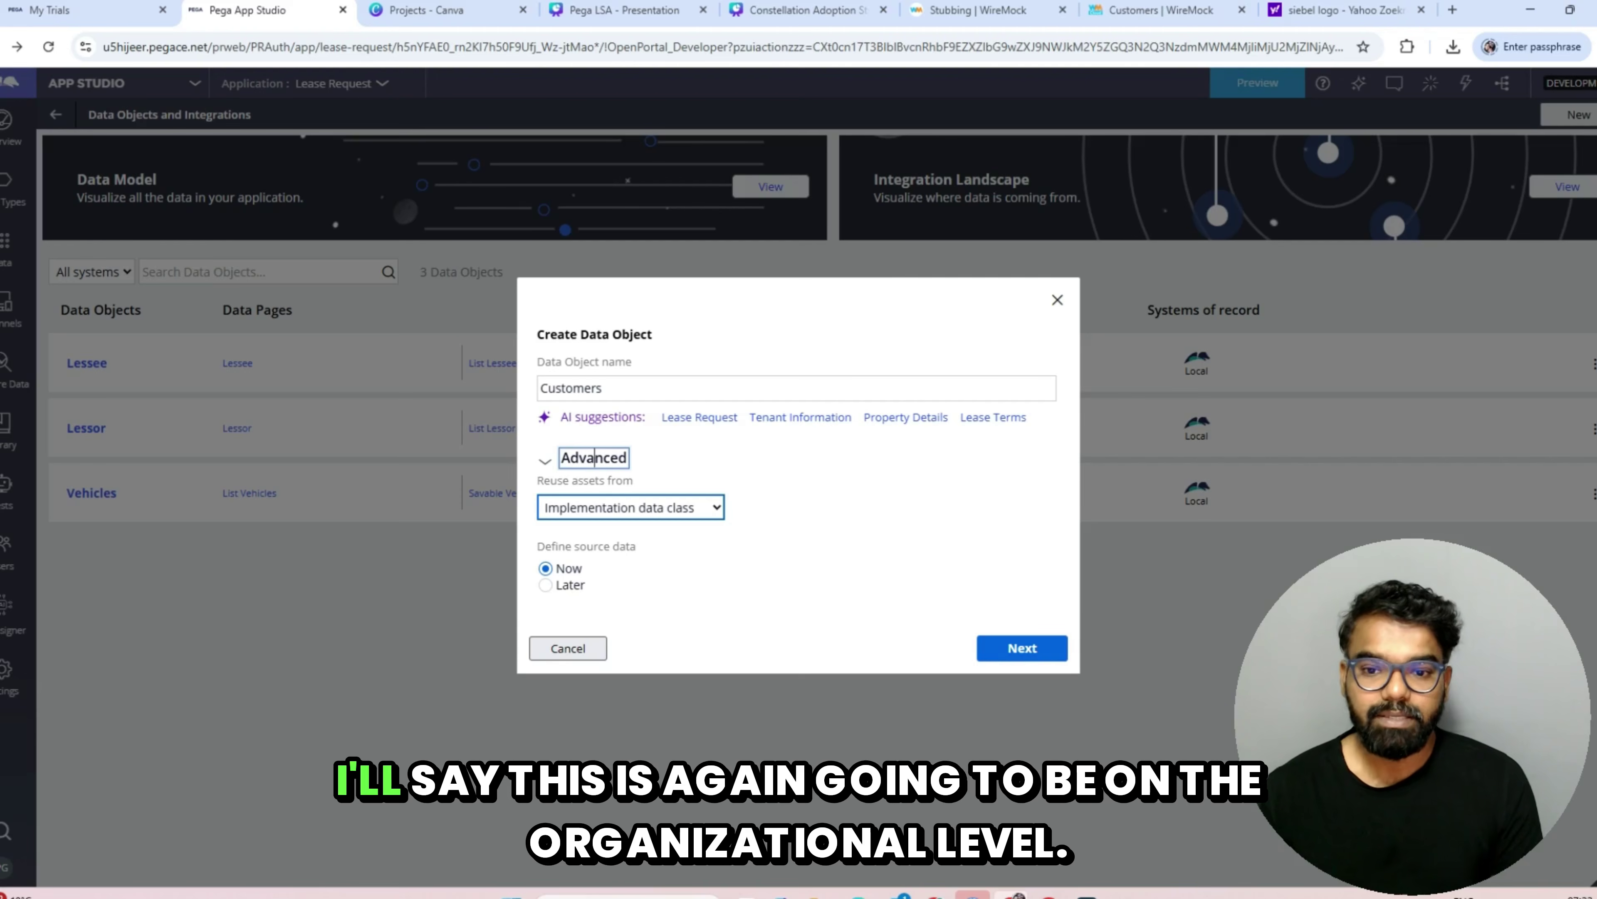
left_click(629, 507)
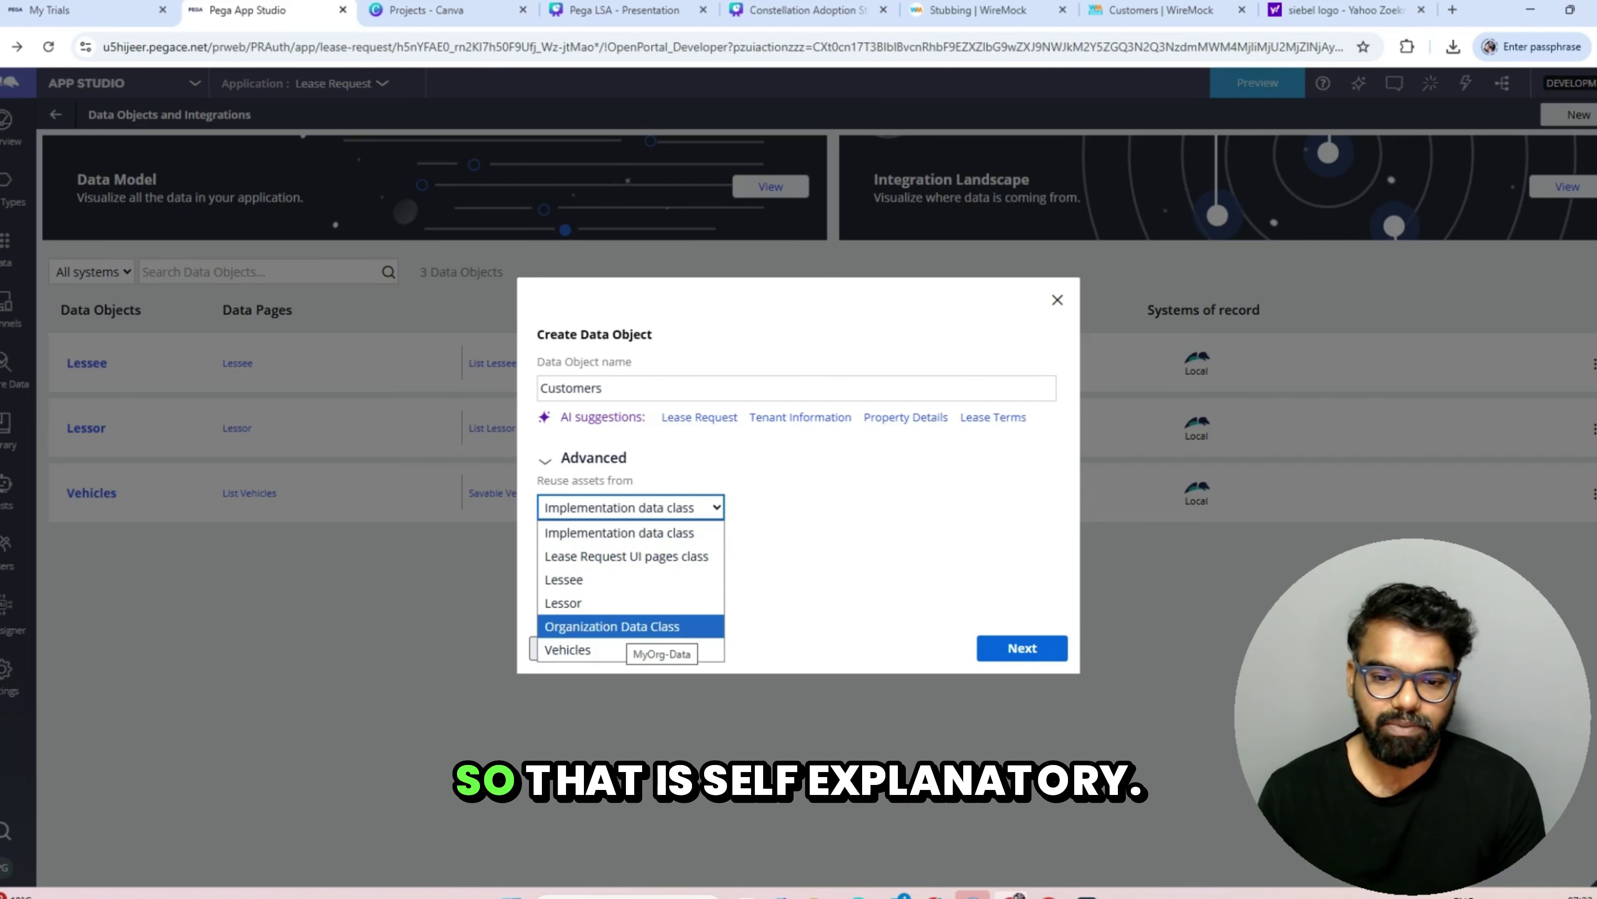
left_click(612, 626)
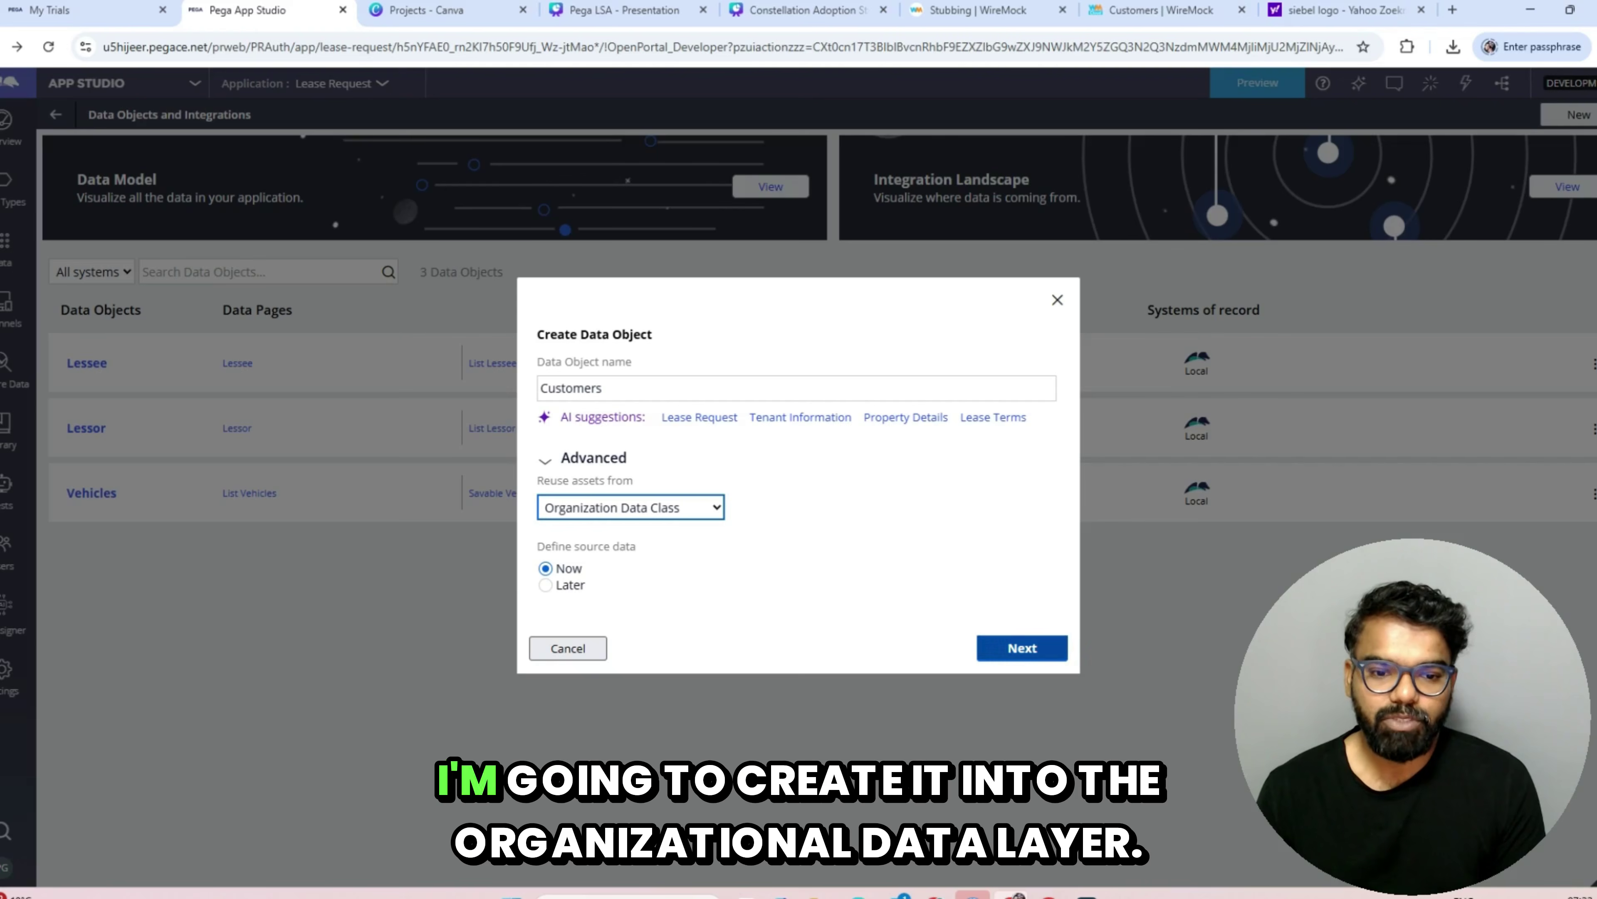
left_click(1022, 647)
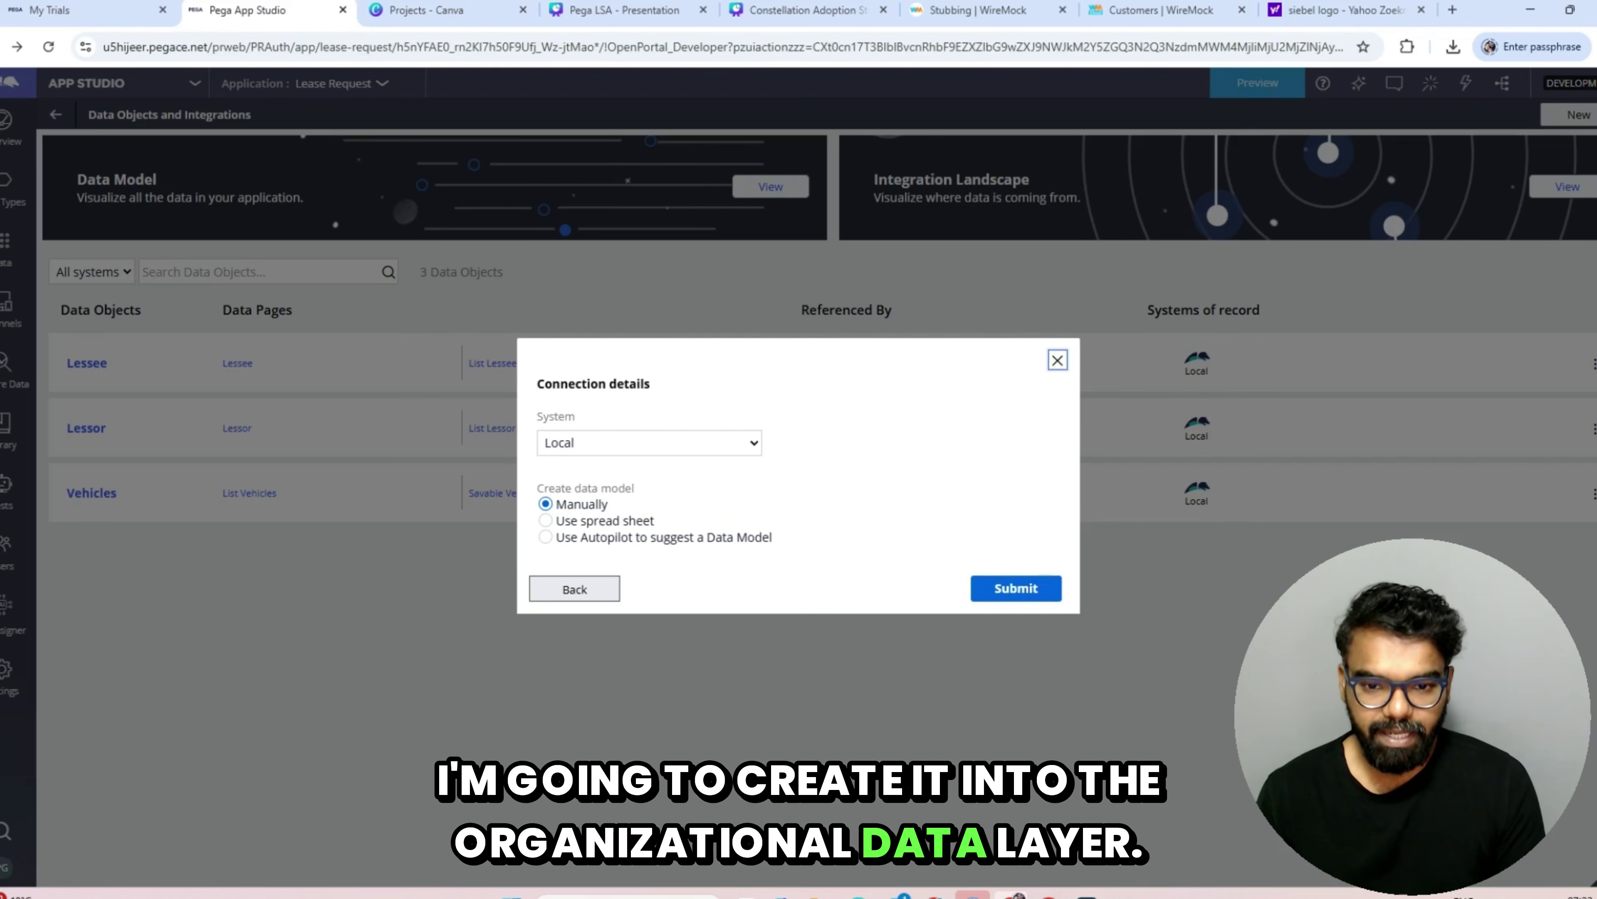
Step: Choose to create a new source system for the data object, with SiebelCRM as its name and description
left_click(649, 442)
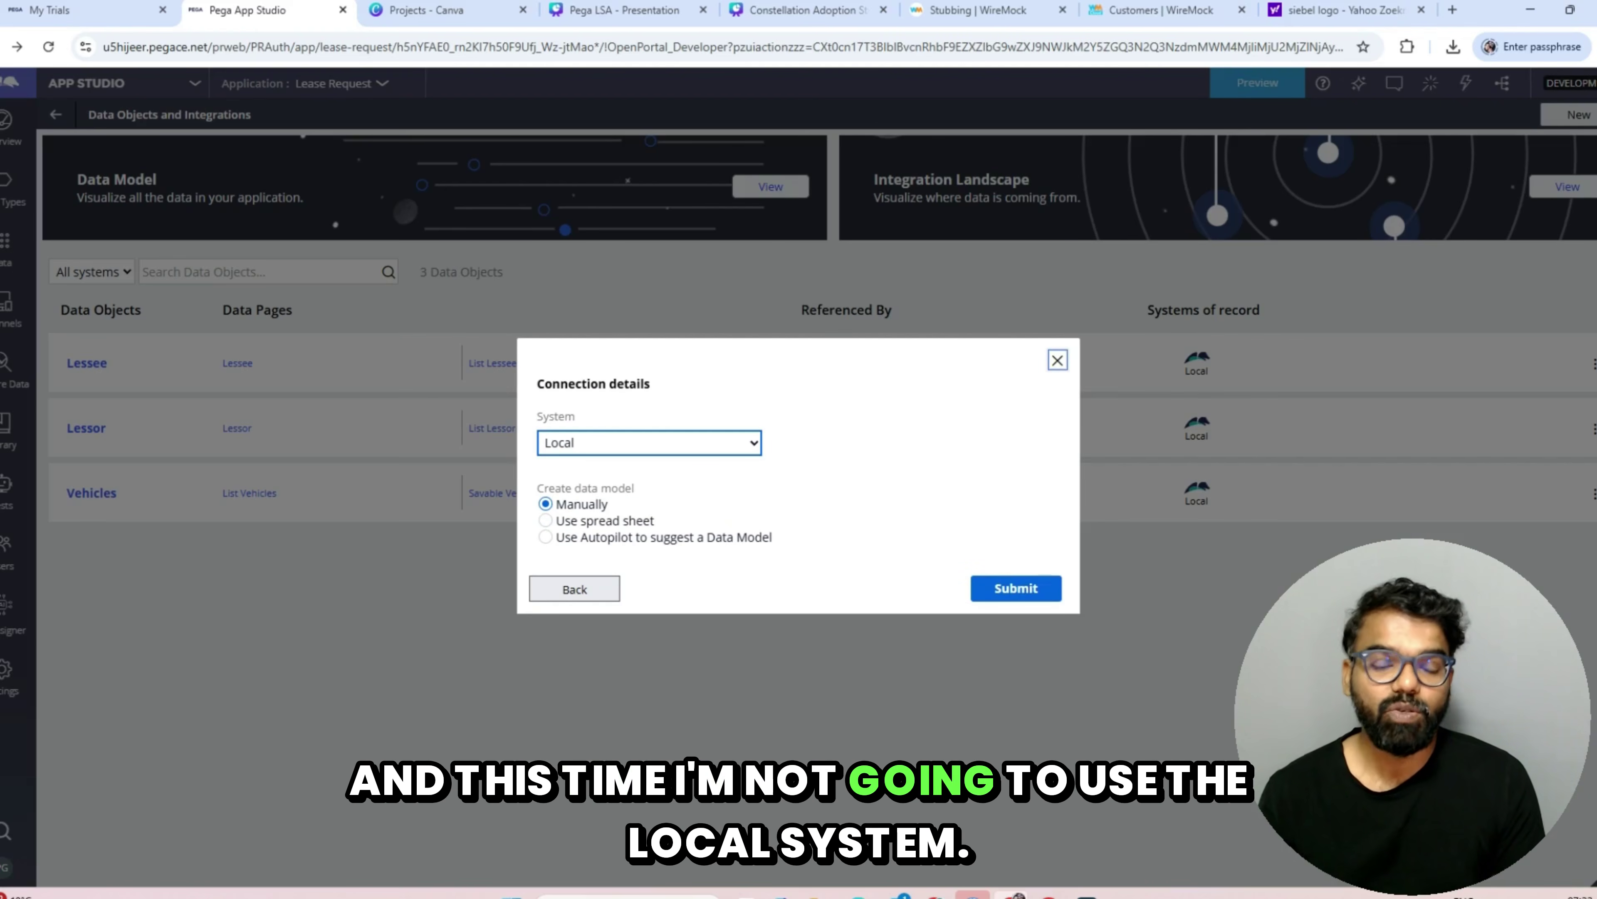
left_click(649, 442)
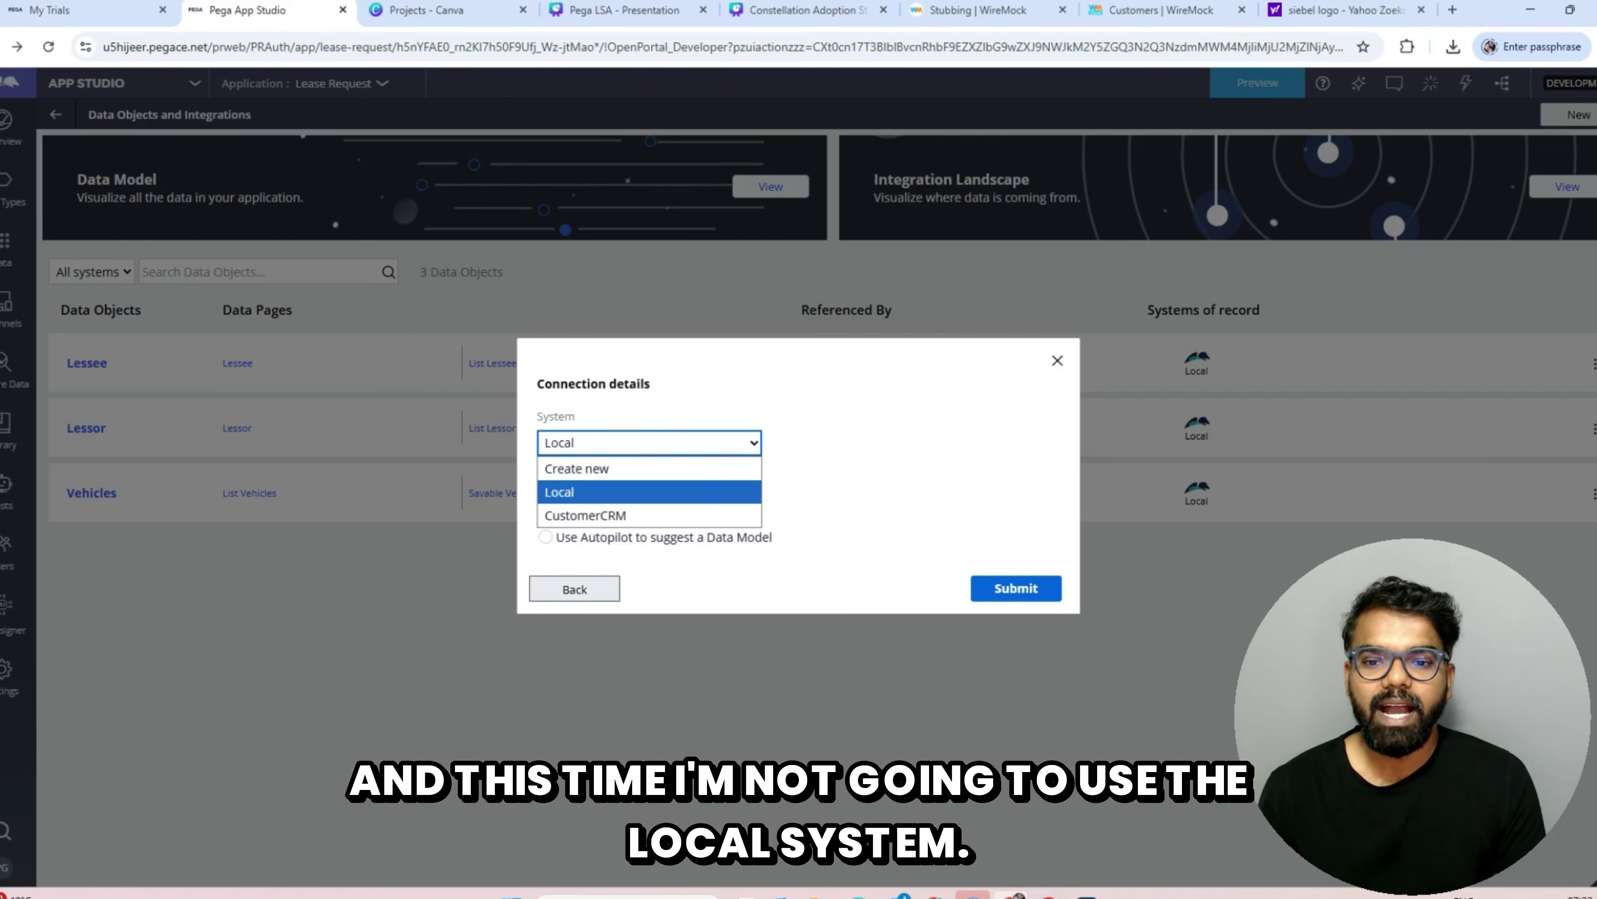
left_click(623, 469)
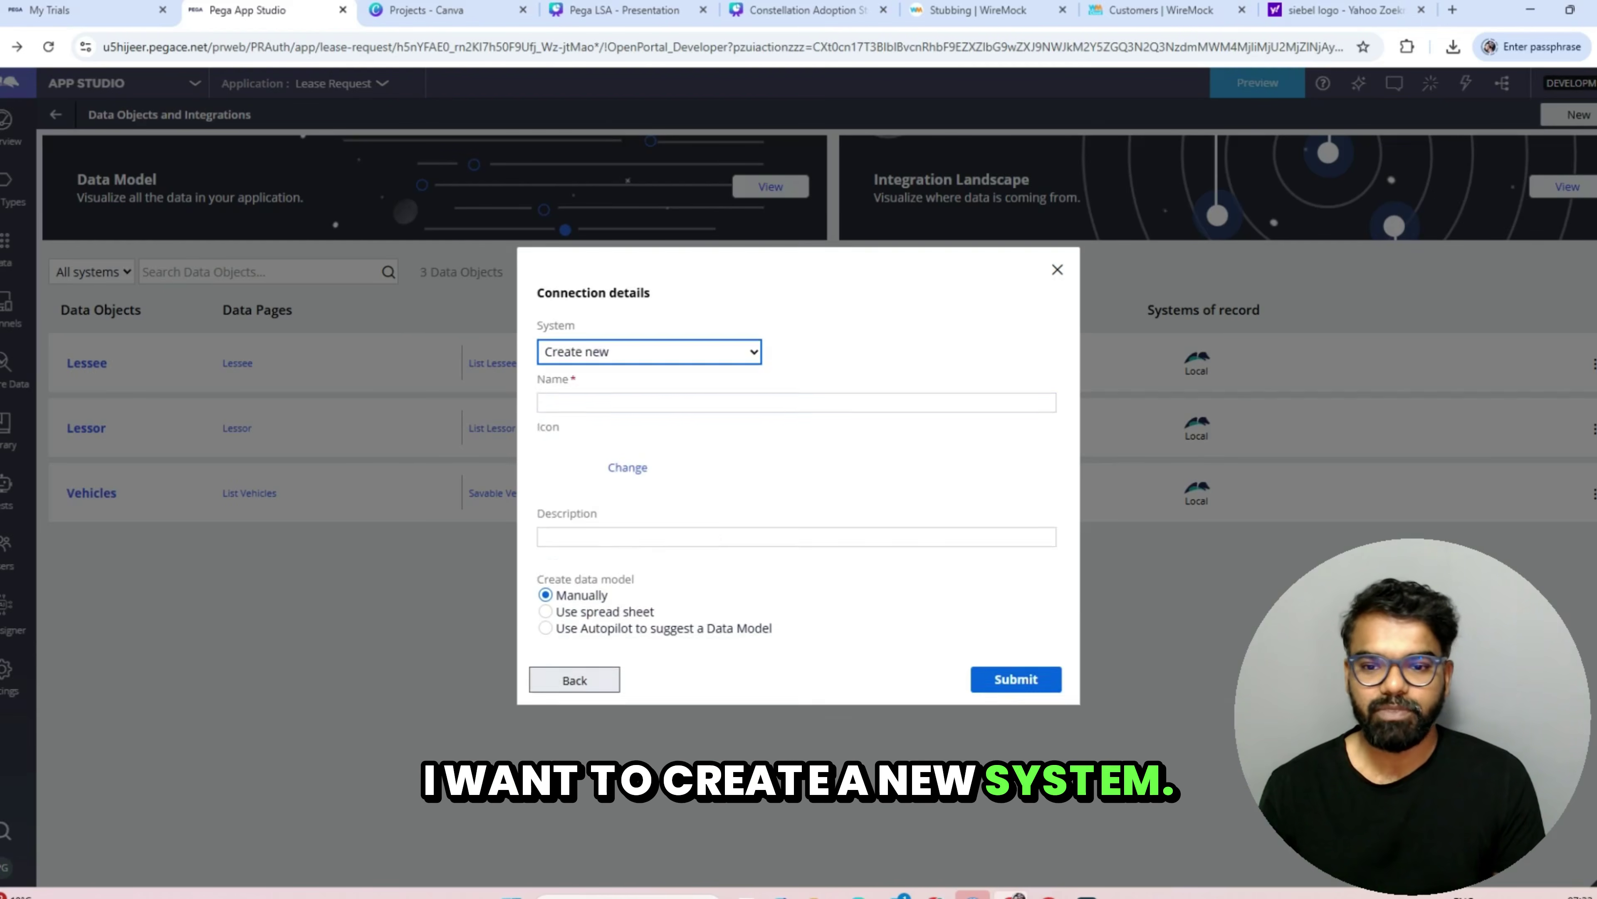
left_click(796, 287)
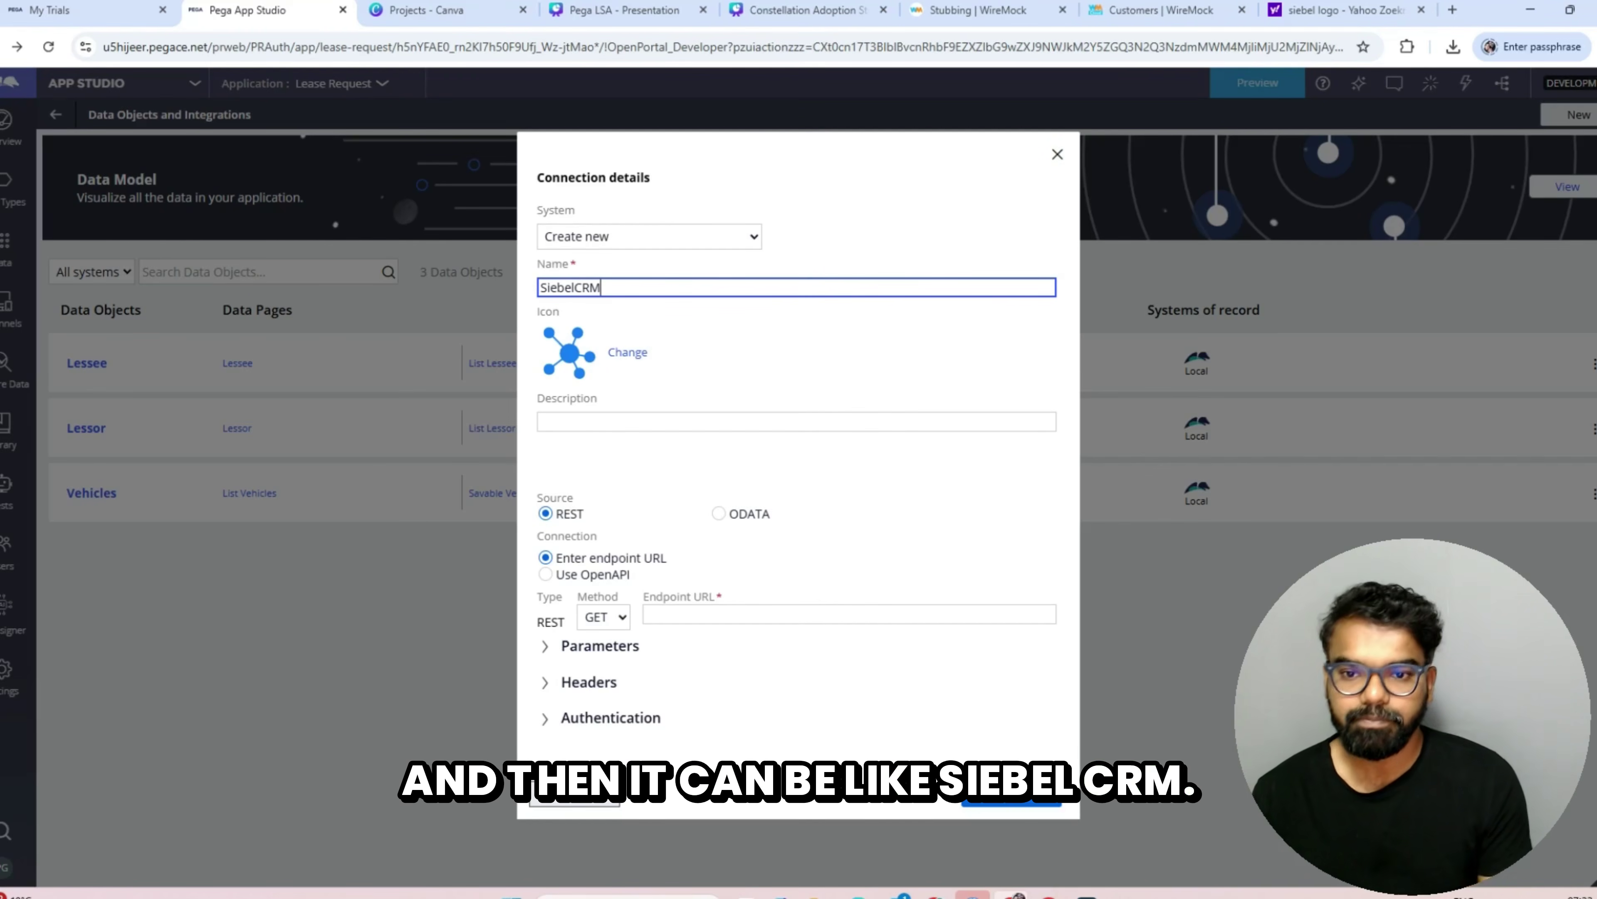
key("Tab")
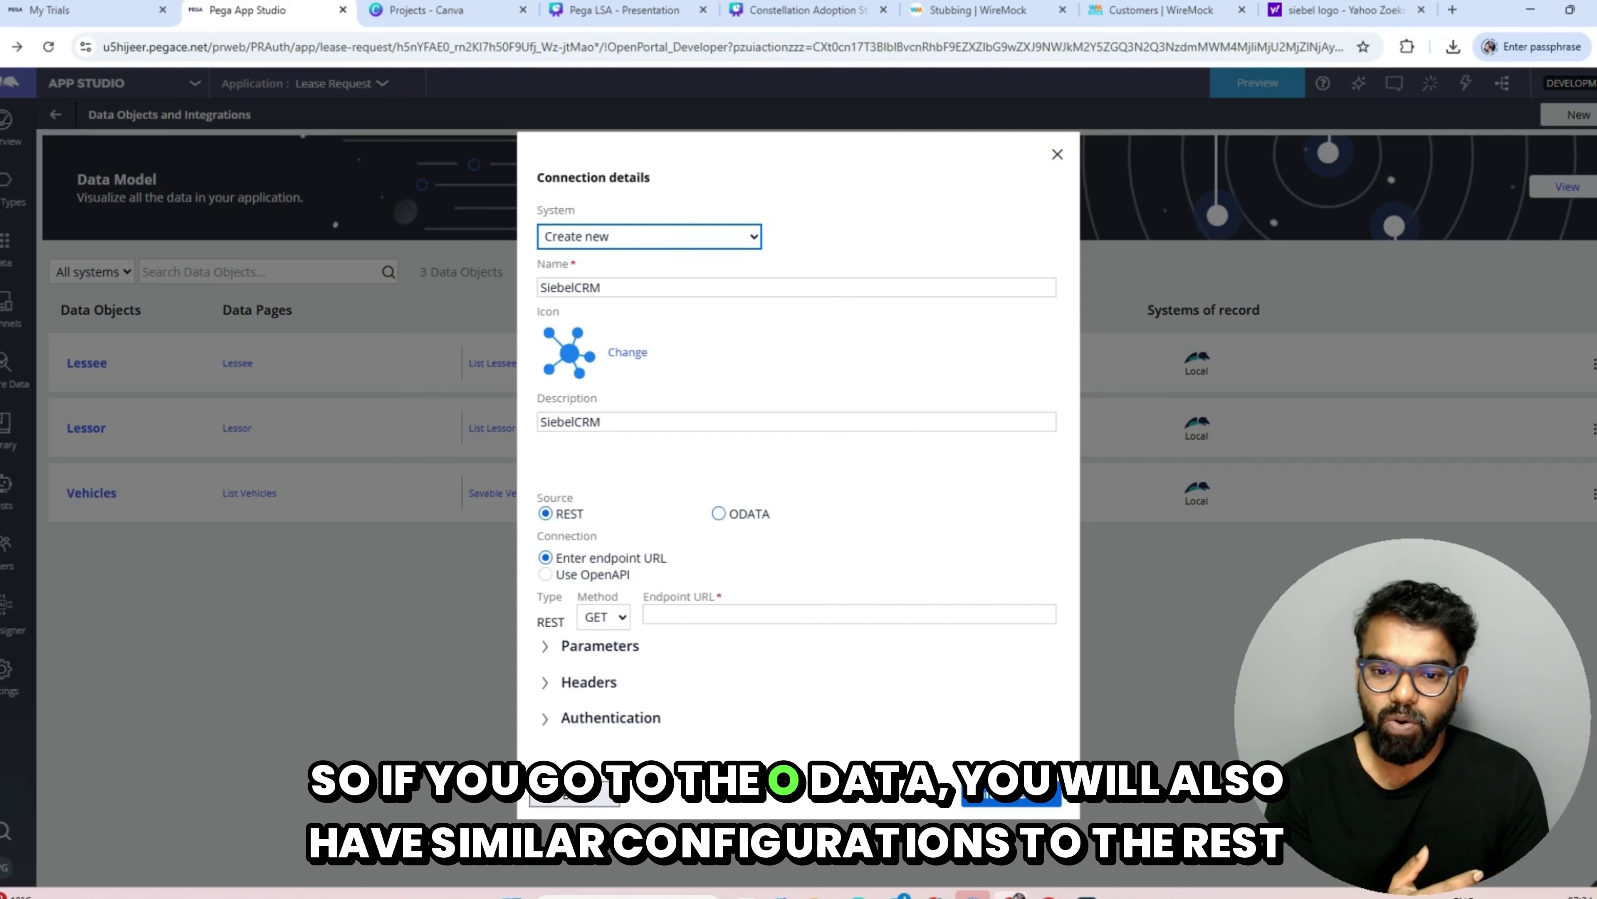
left_click(718, 513)
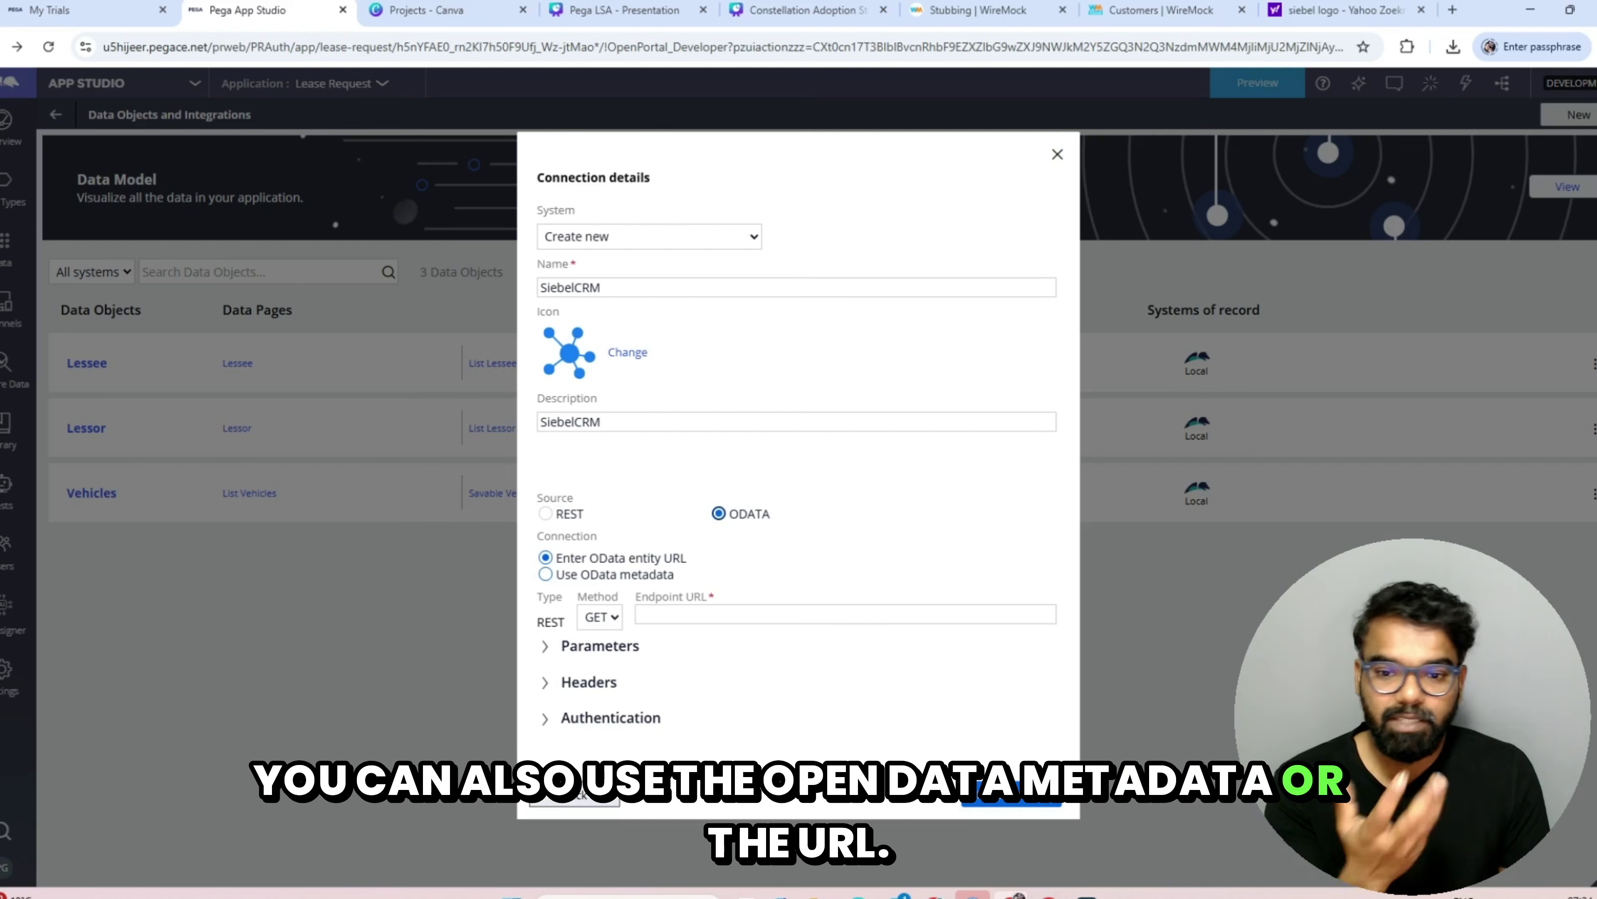
left_click(545, 513)
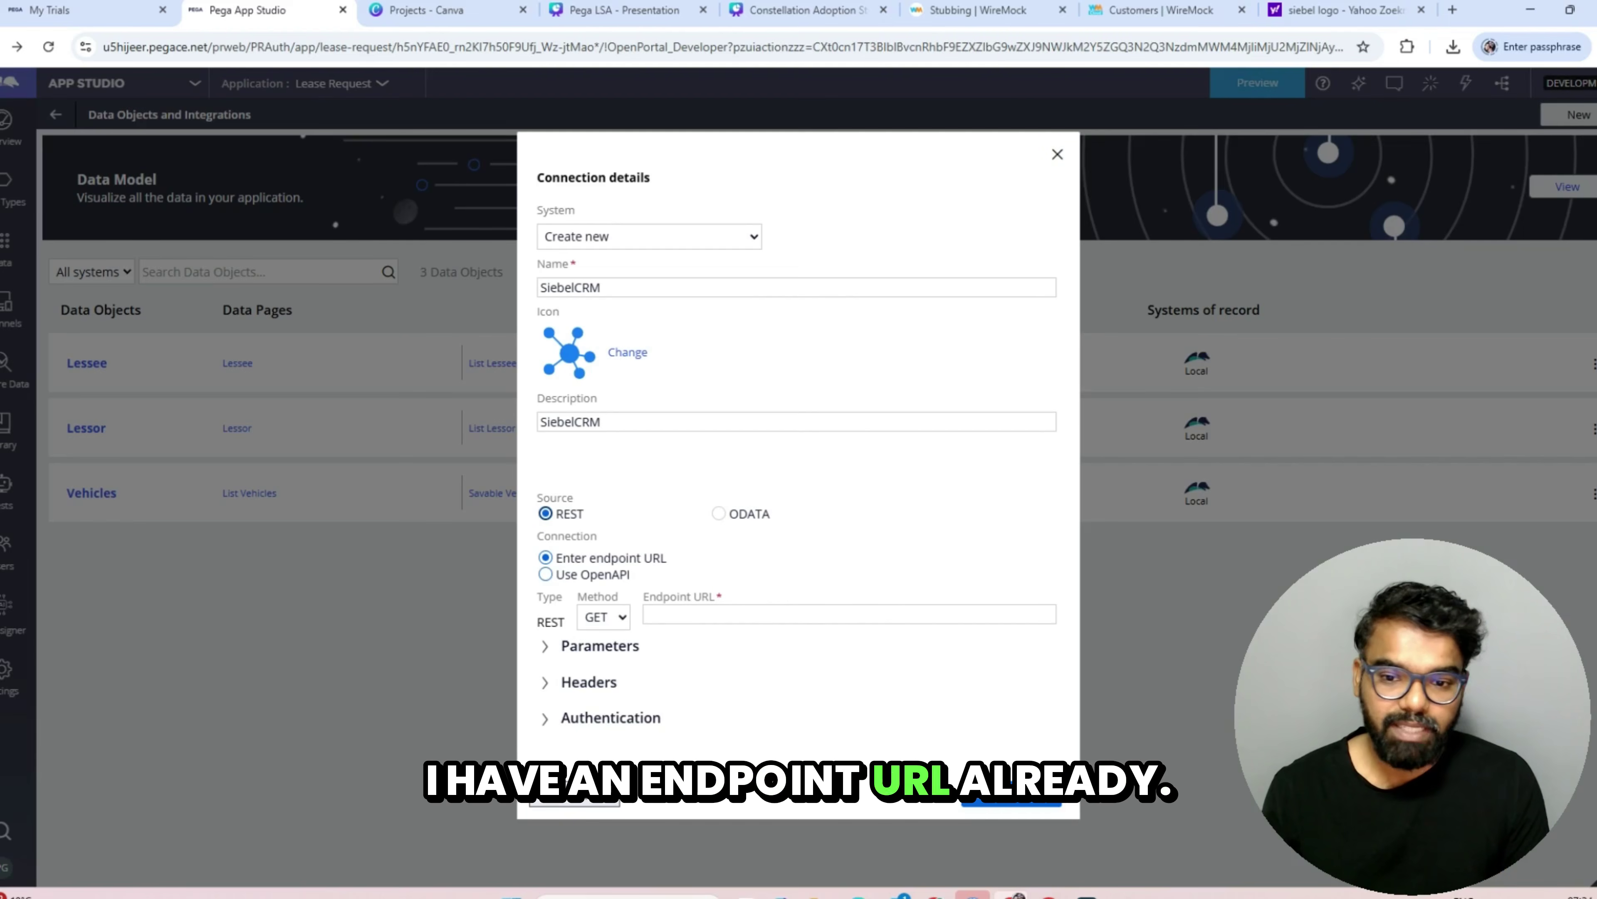
left_click(545, 574)
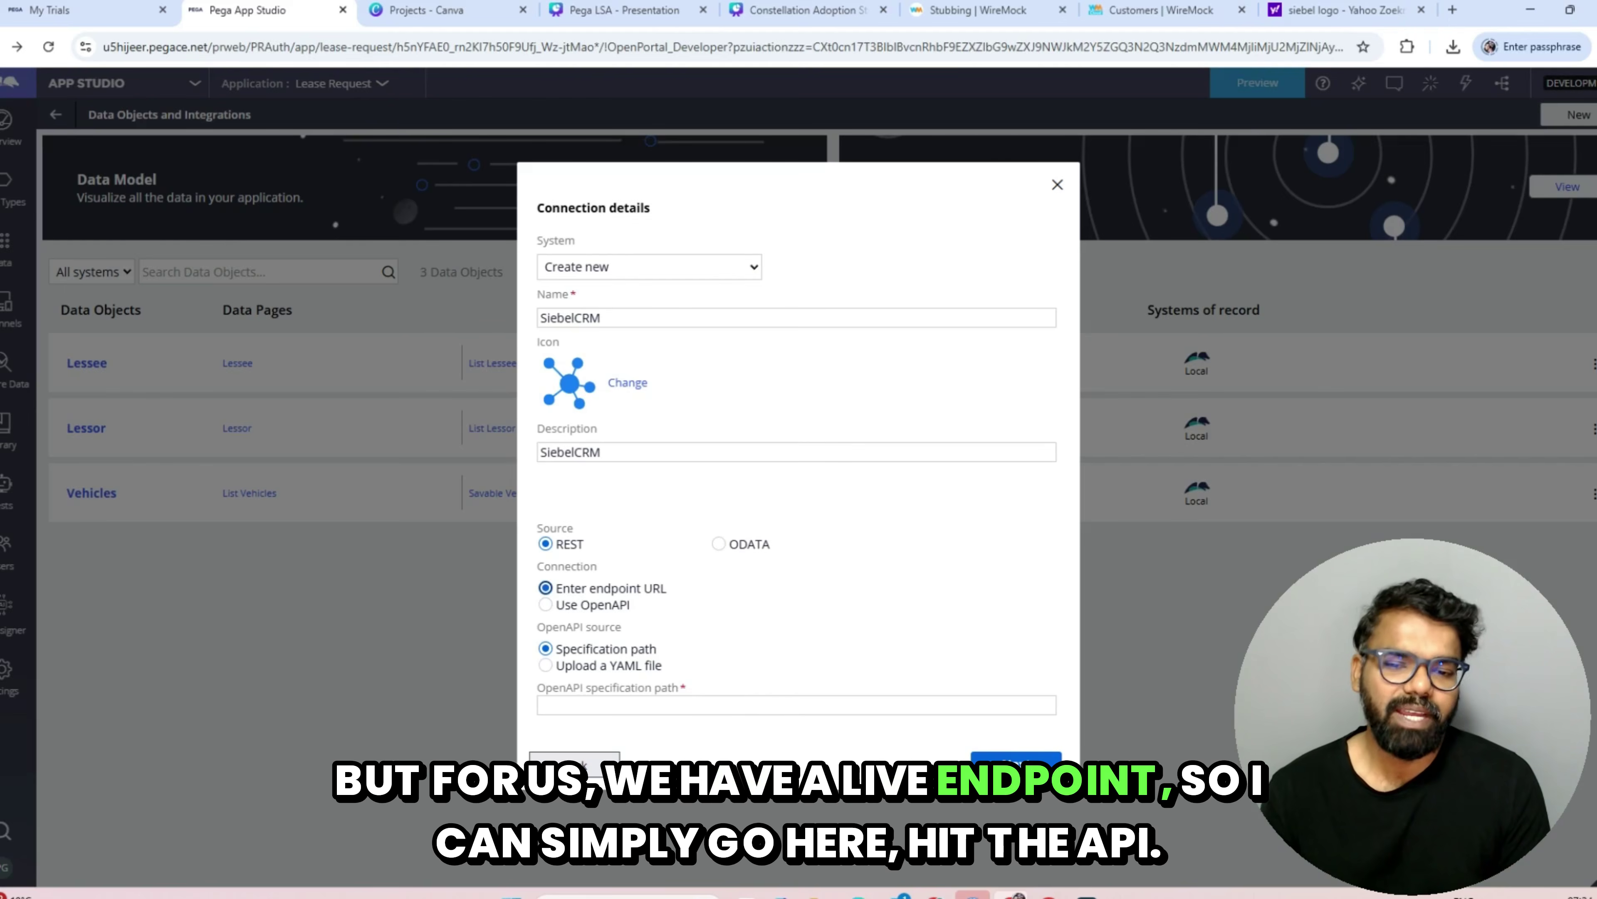
left_click(556, 587)
left_click(849, 613)
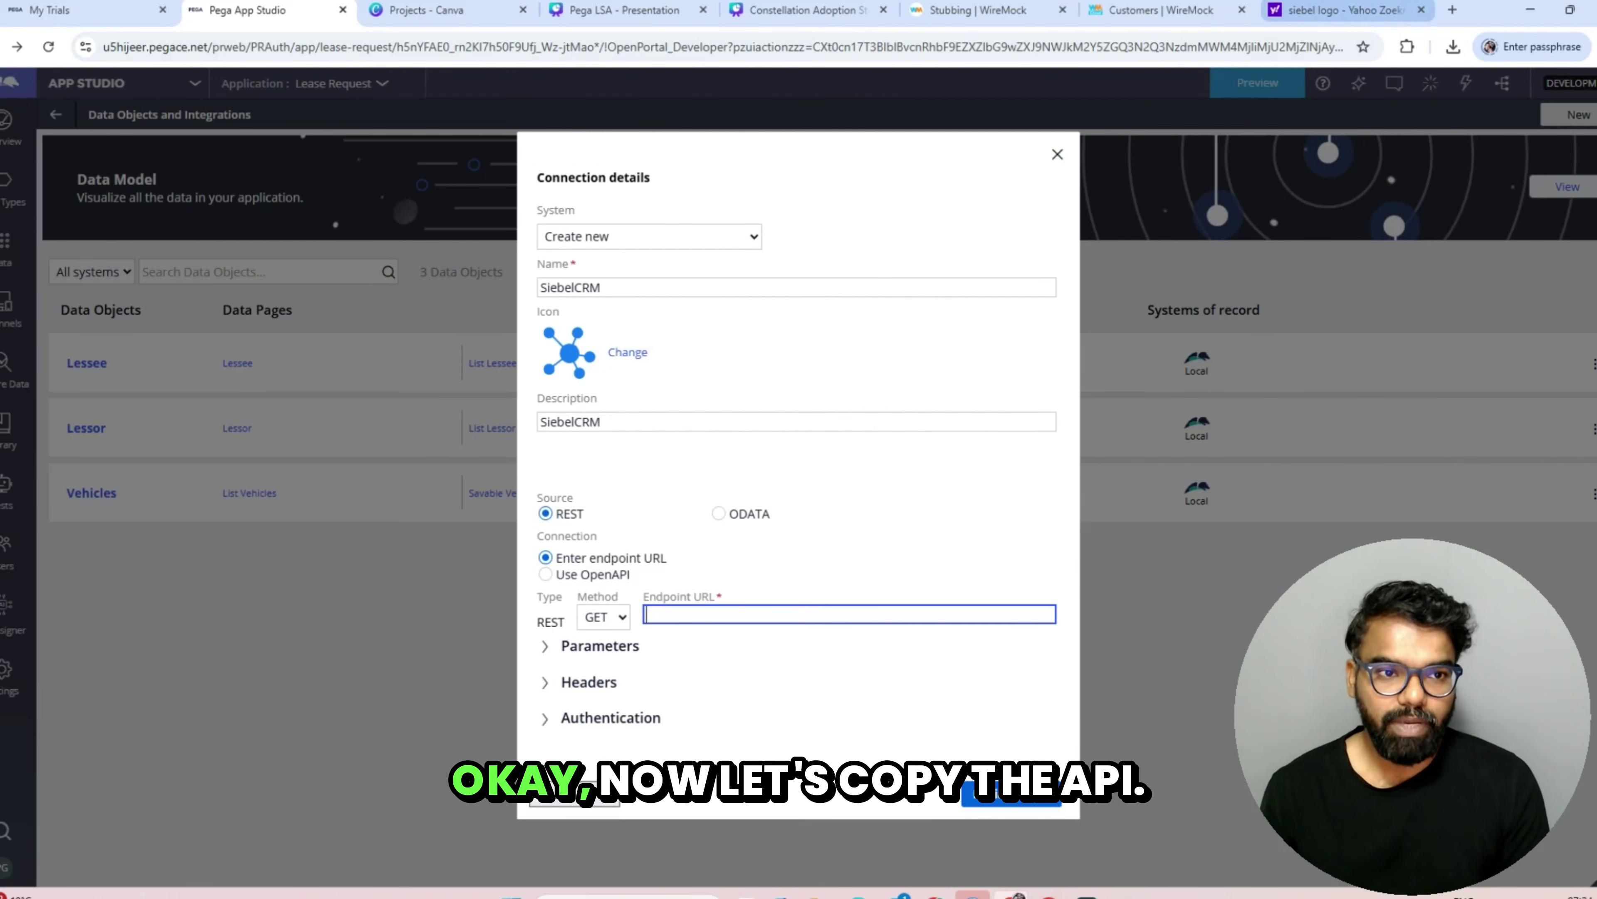
left_click(1160, 10)
triple_click(1480, 189)
key("ctrl+c")
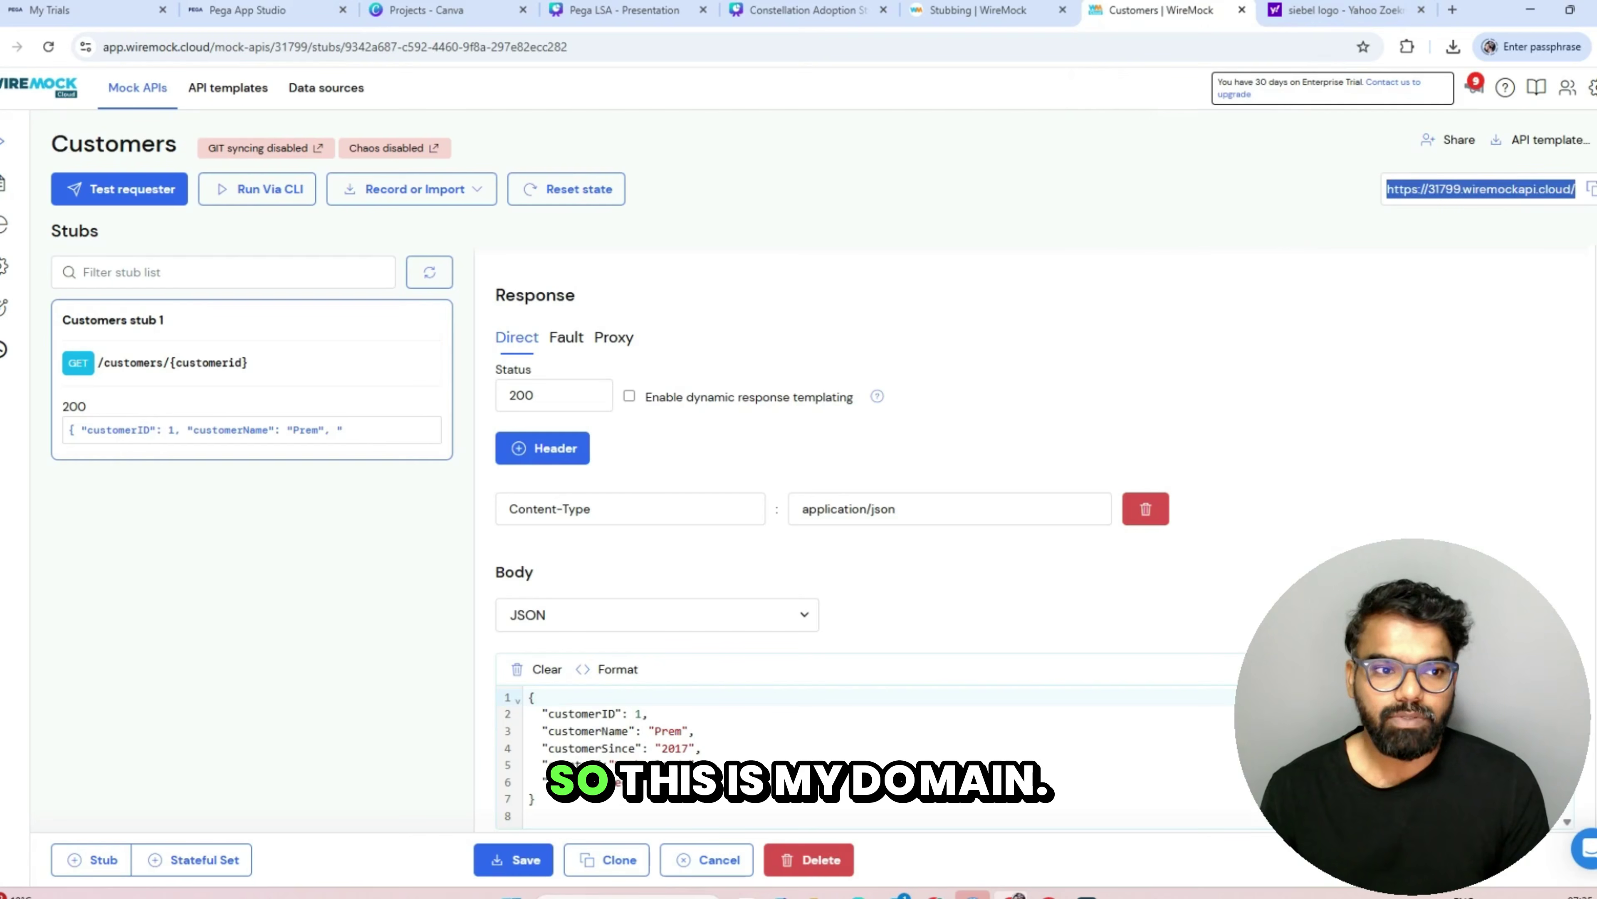
left_click(270, 10)
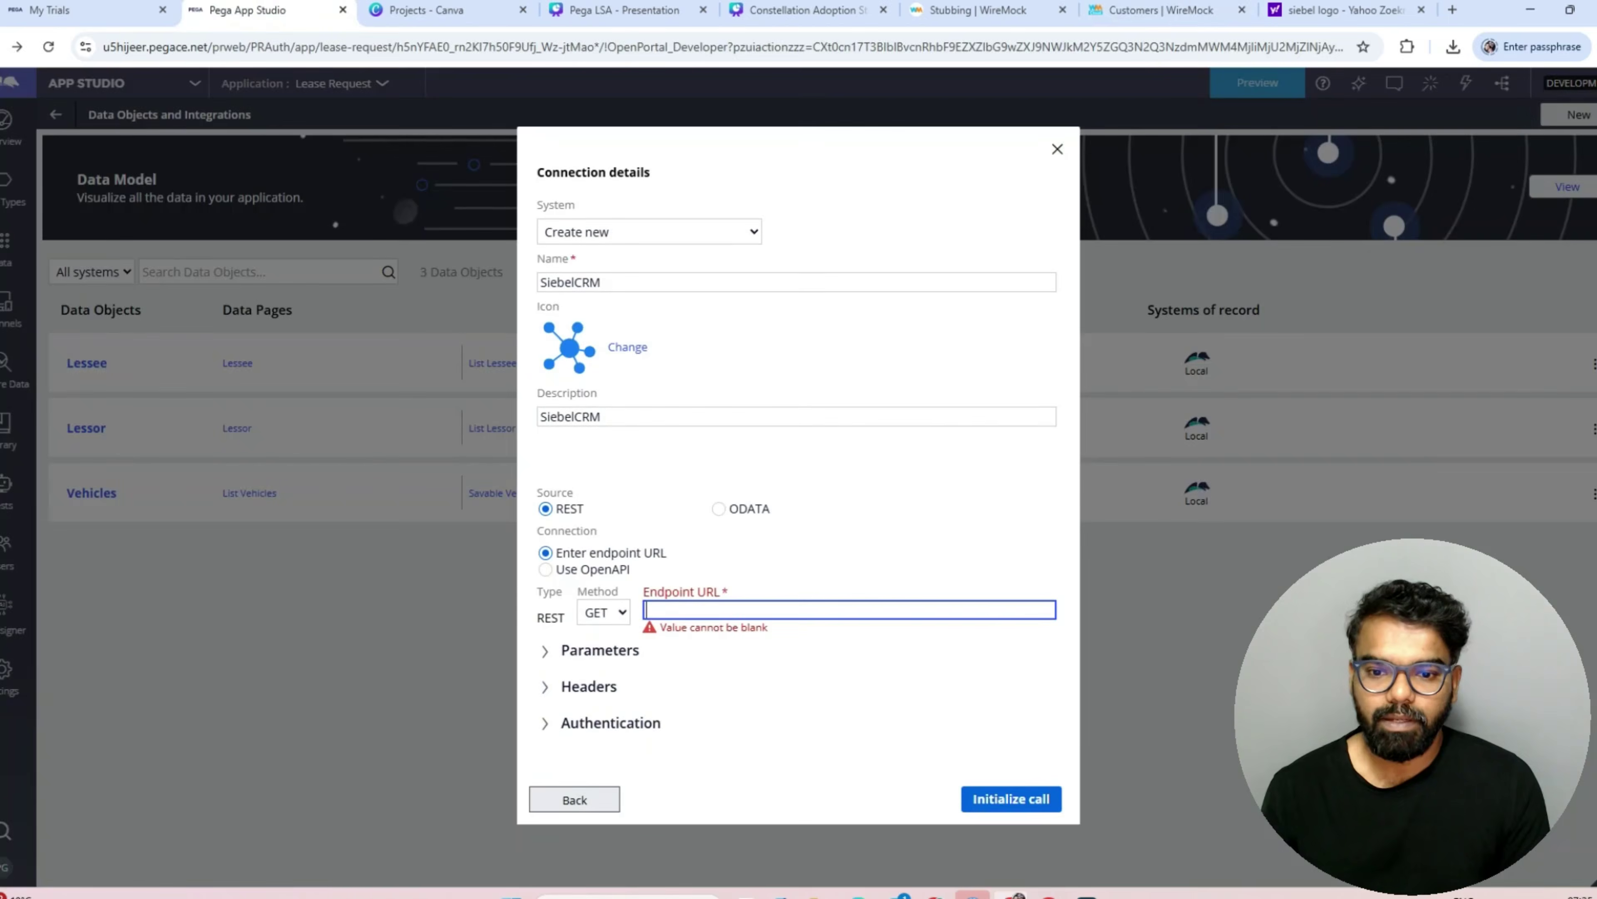
key("ctrl+v")
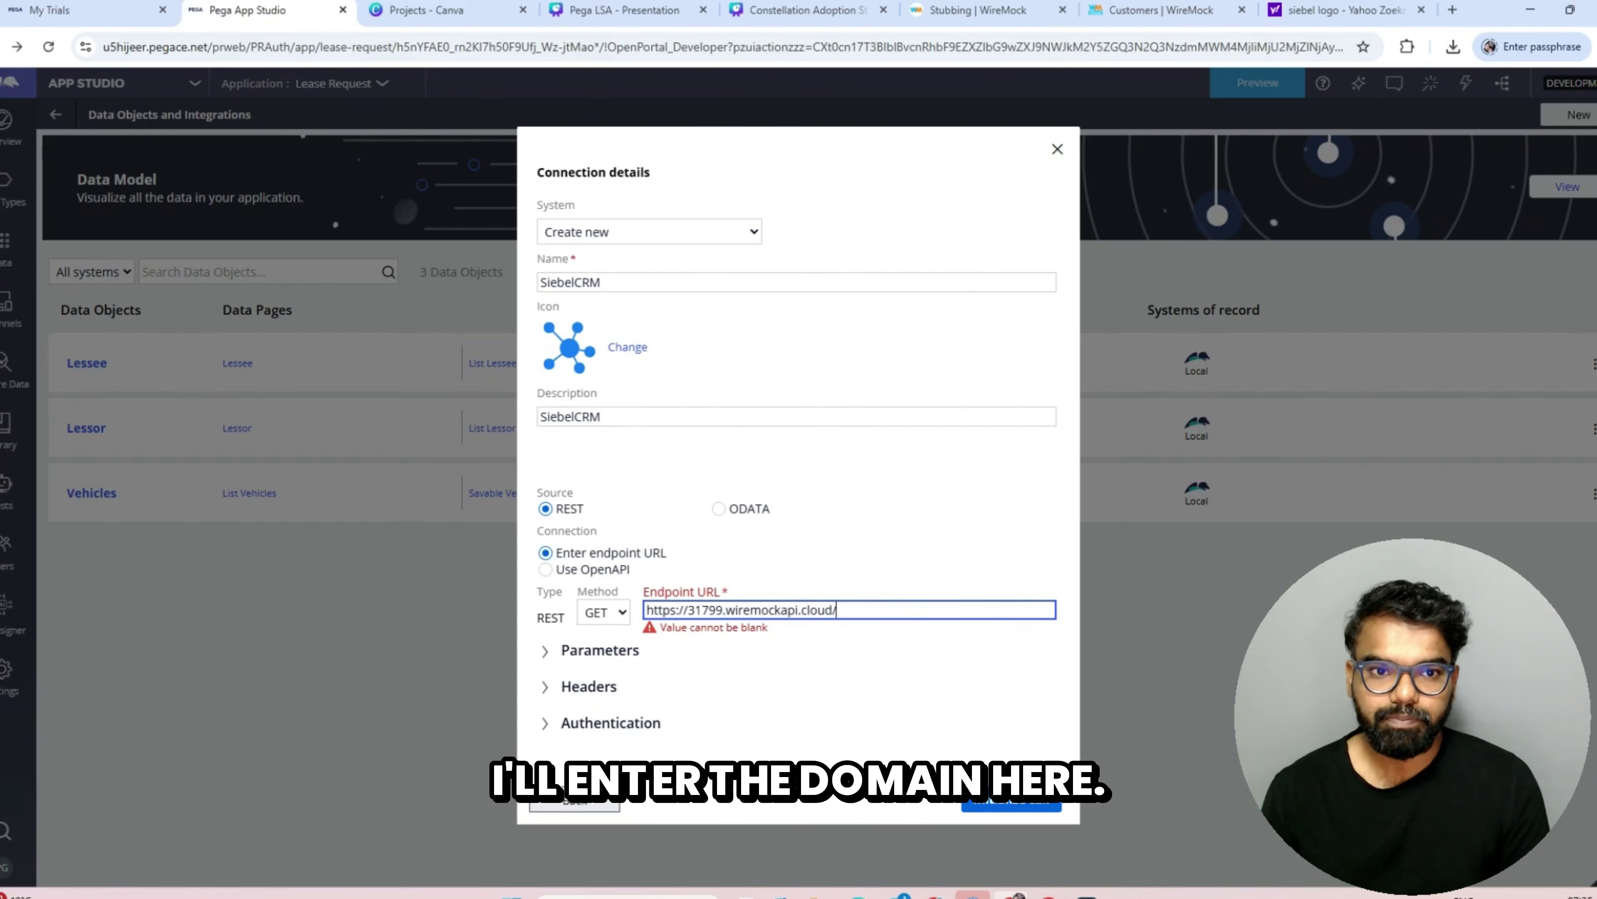
Step: Check the stub's resource path in WireMock and append customers/1 to the endpoint URL in Pega App Studio
left_click(1161, 10)
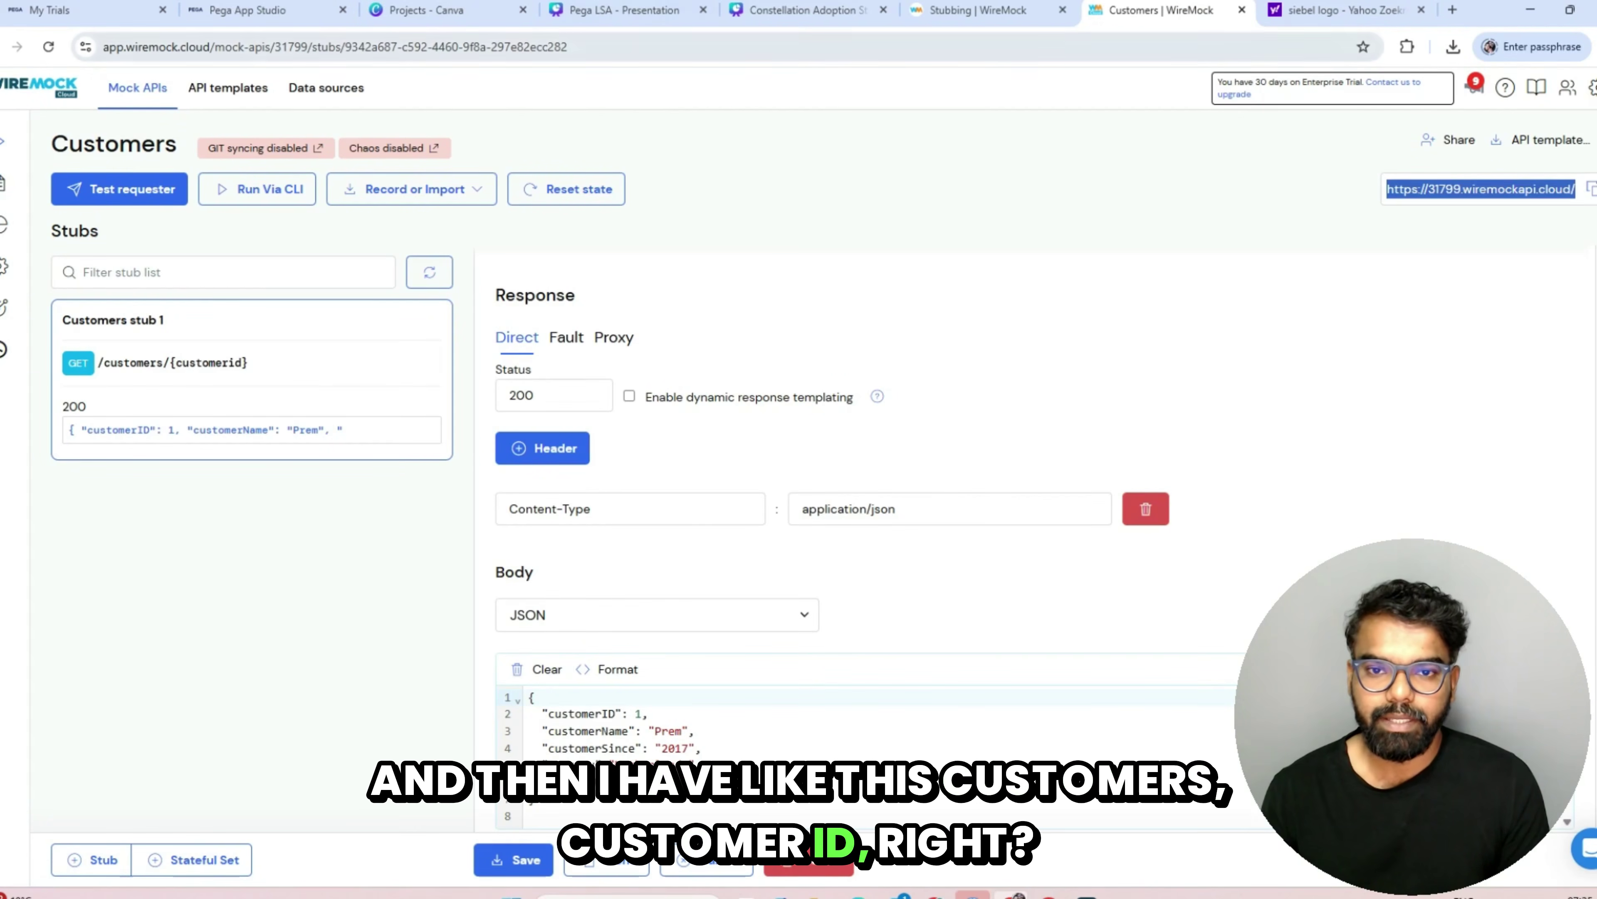
left_click(247, 10)
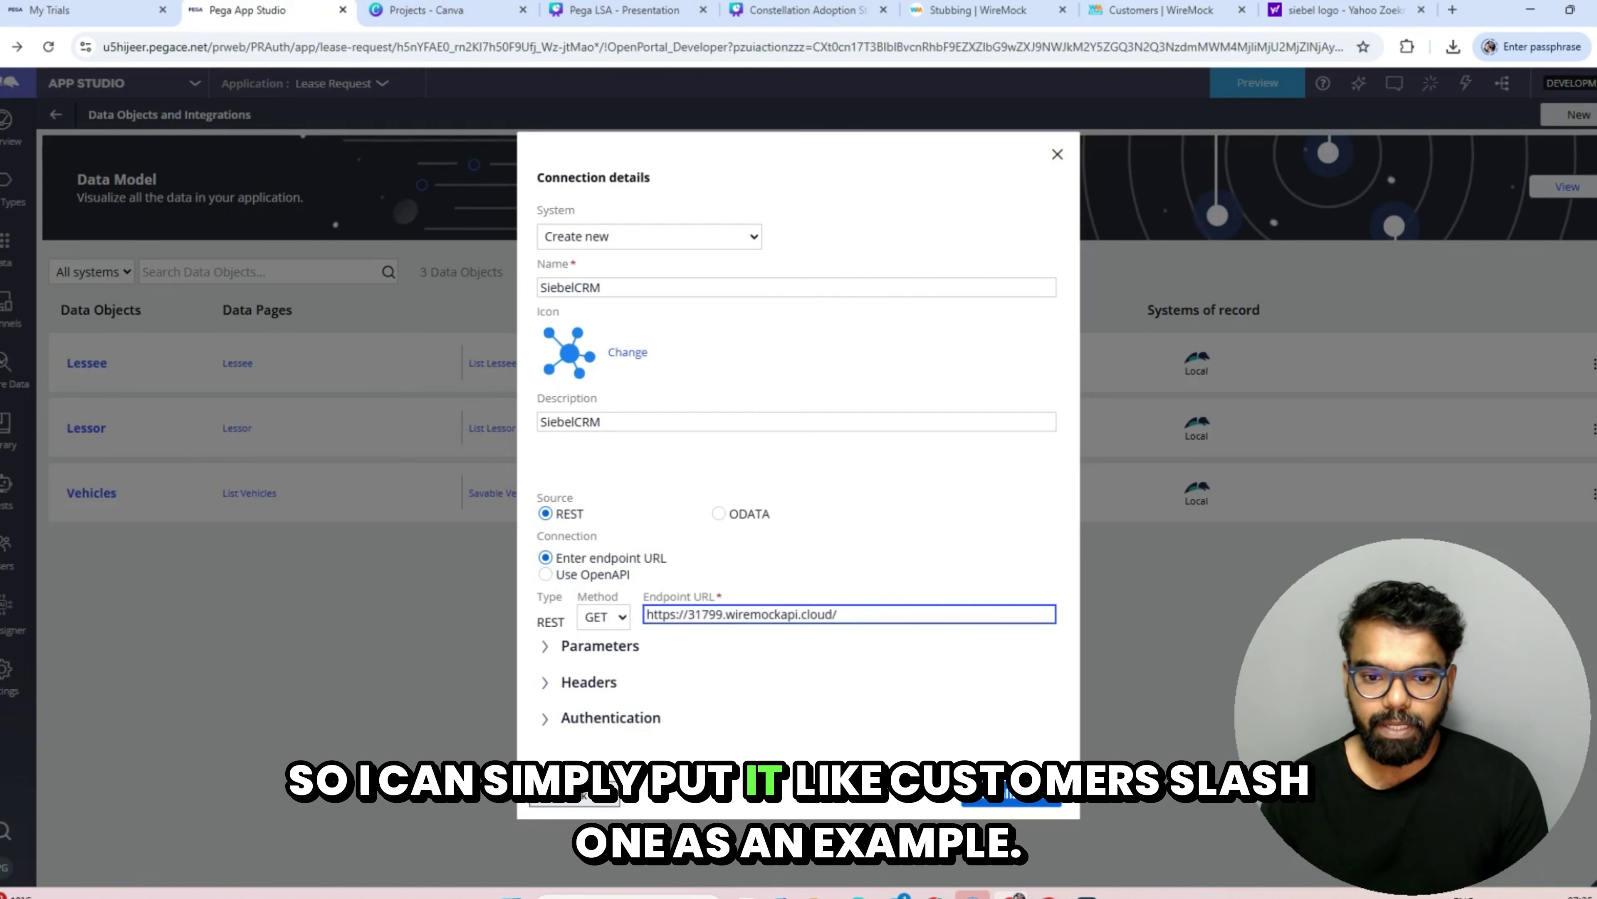
type("er")
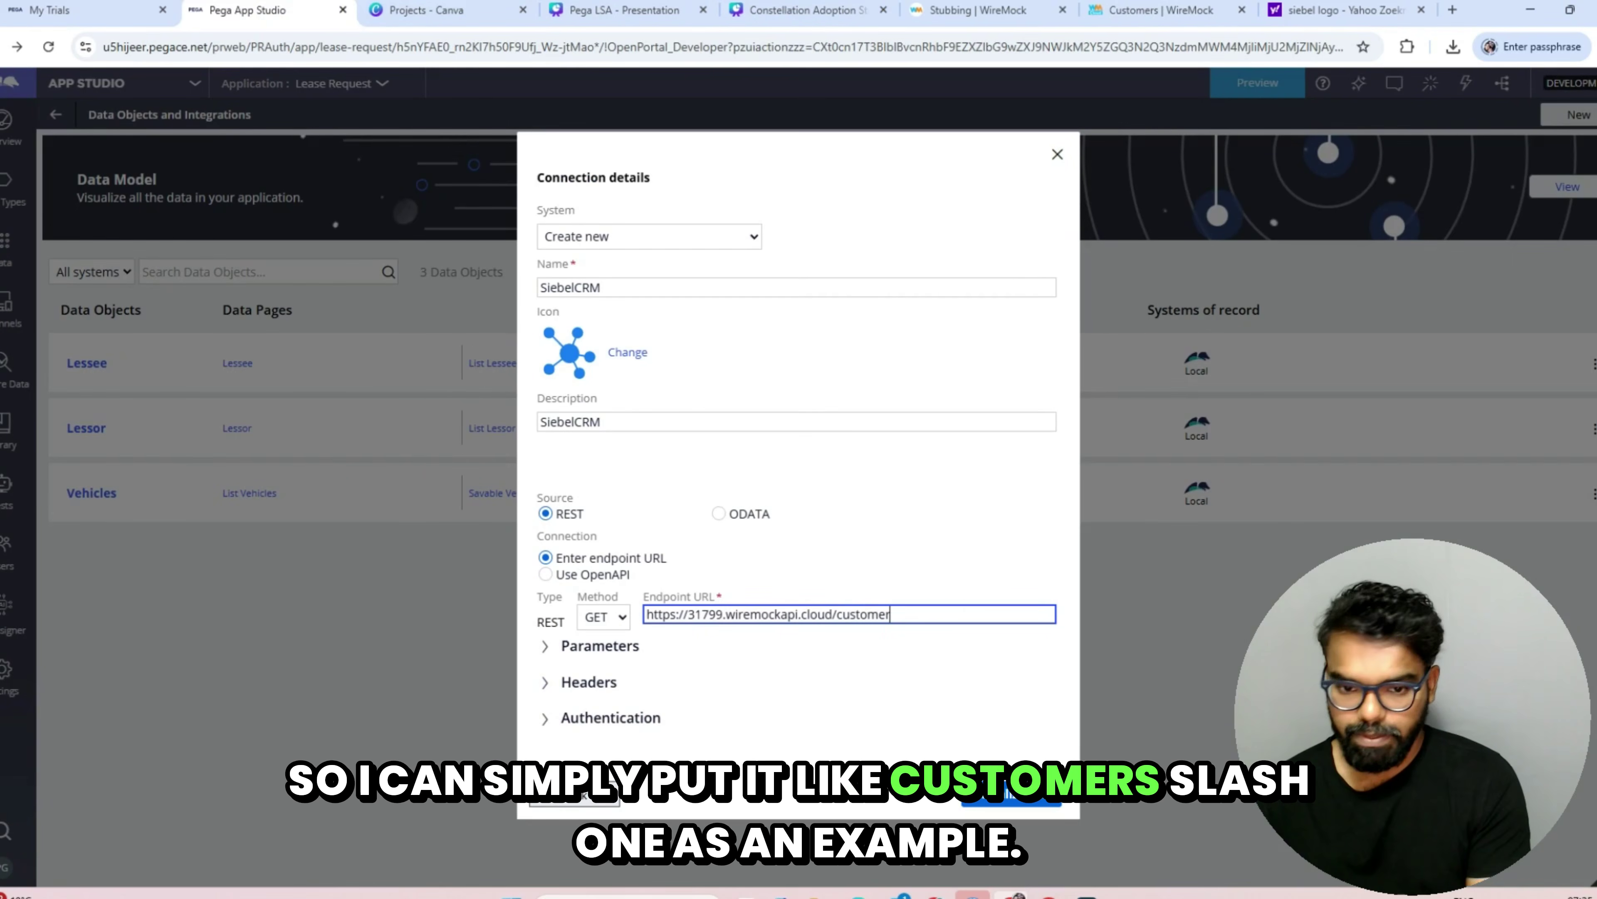
type("s/1")
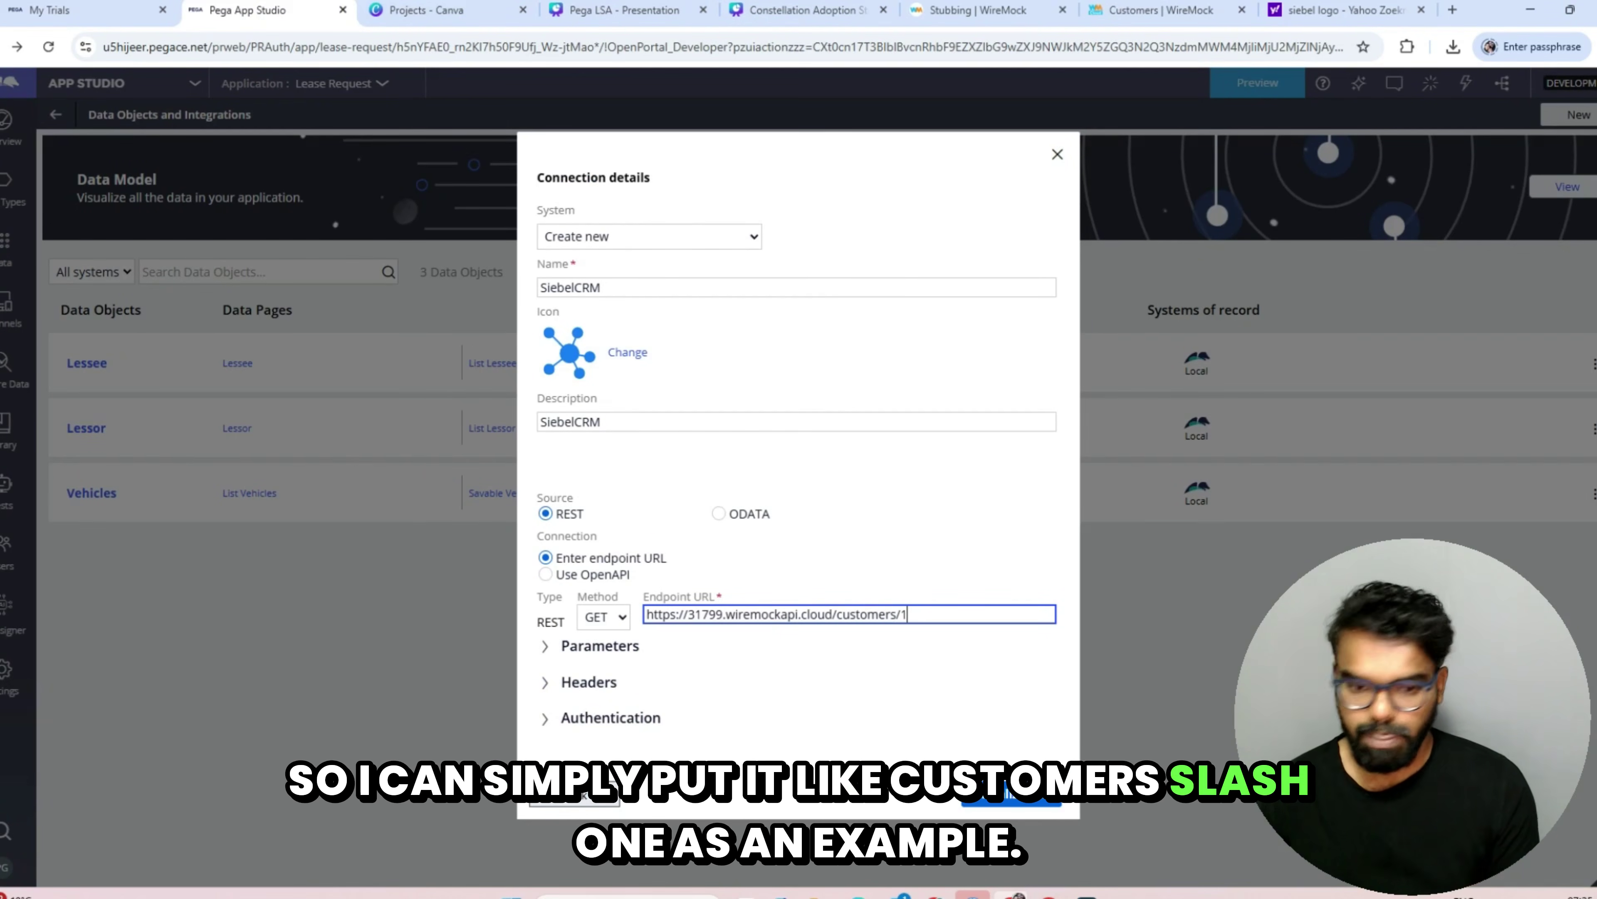
Step: Parameterize the URL part 1 of the endpoint with the parameter name customerID
left_click(600, 645)
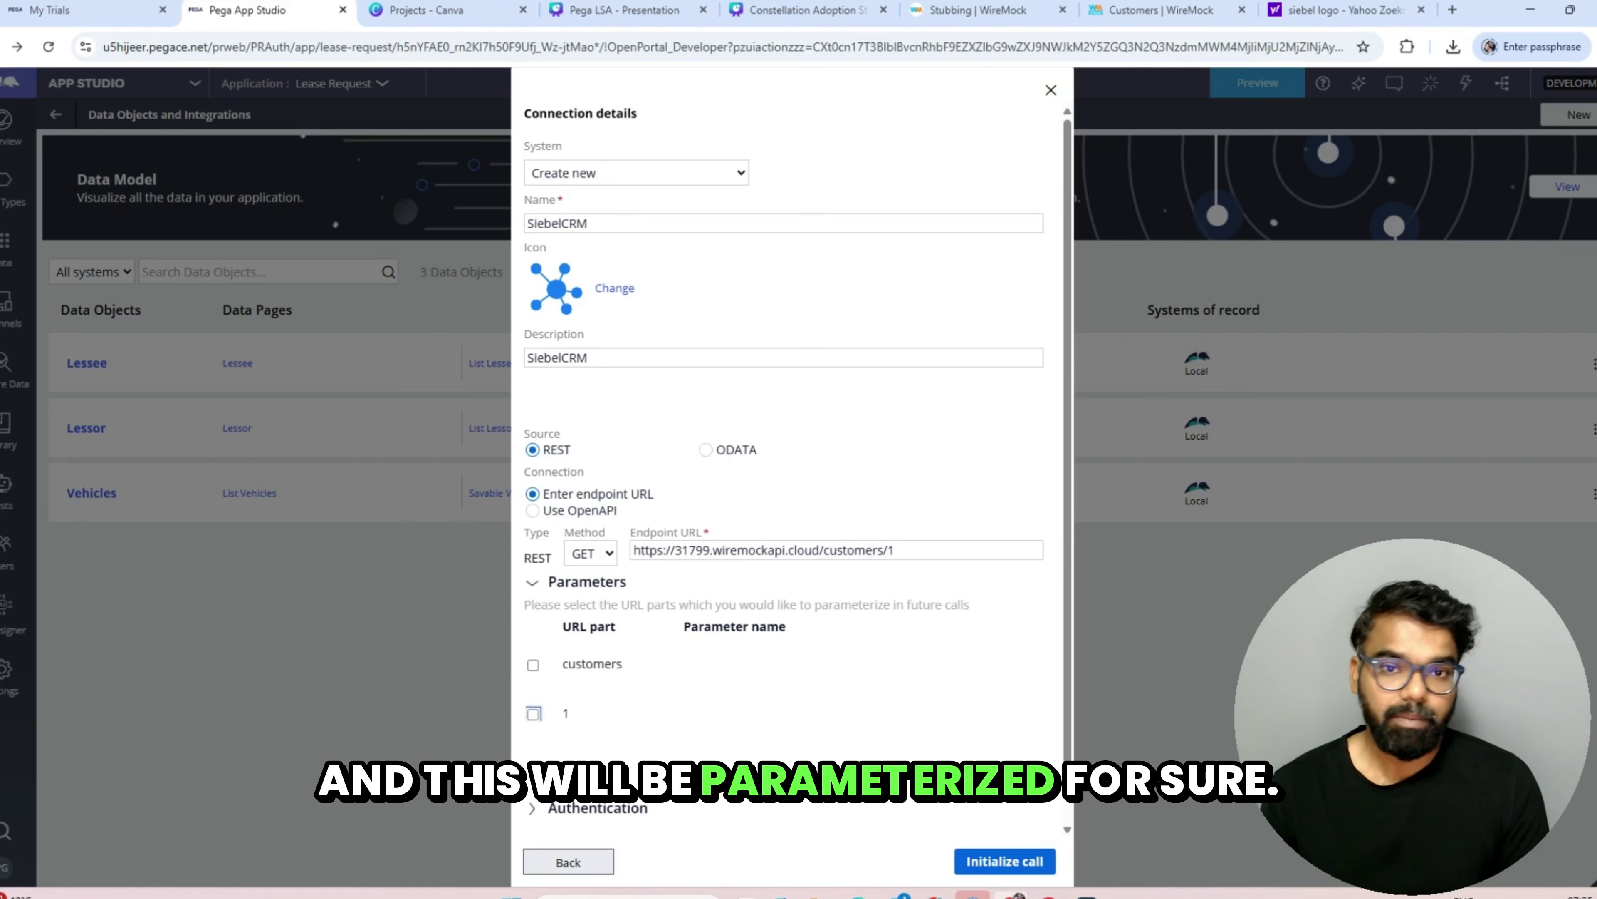
left_click(698, 698)
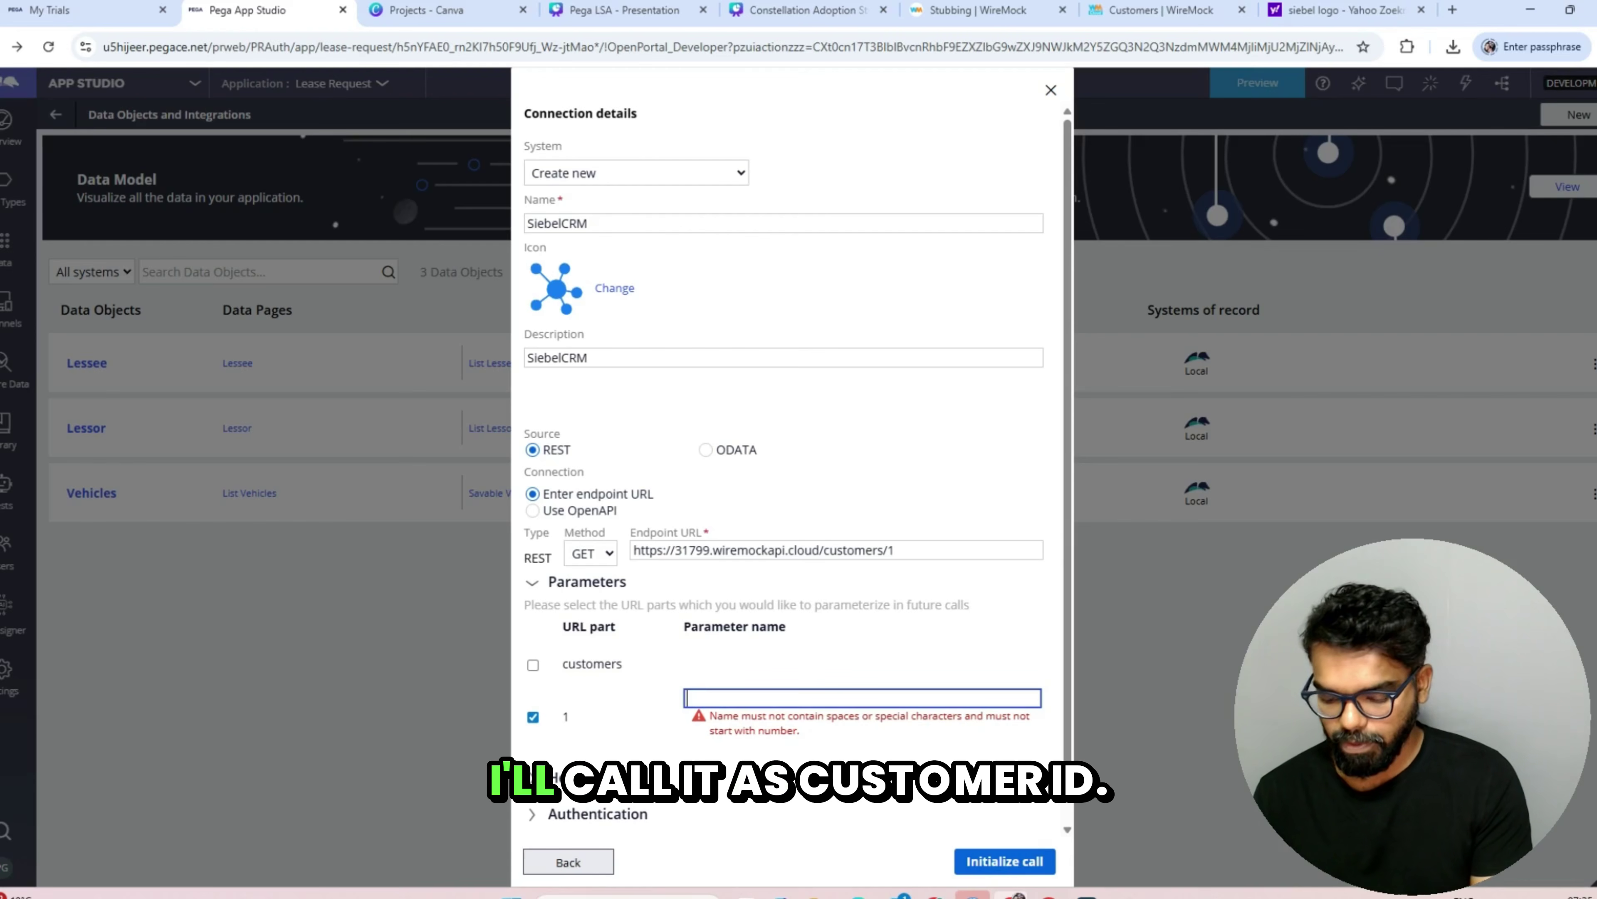
type("customerI")
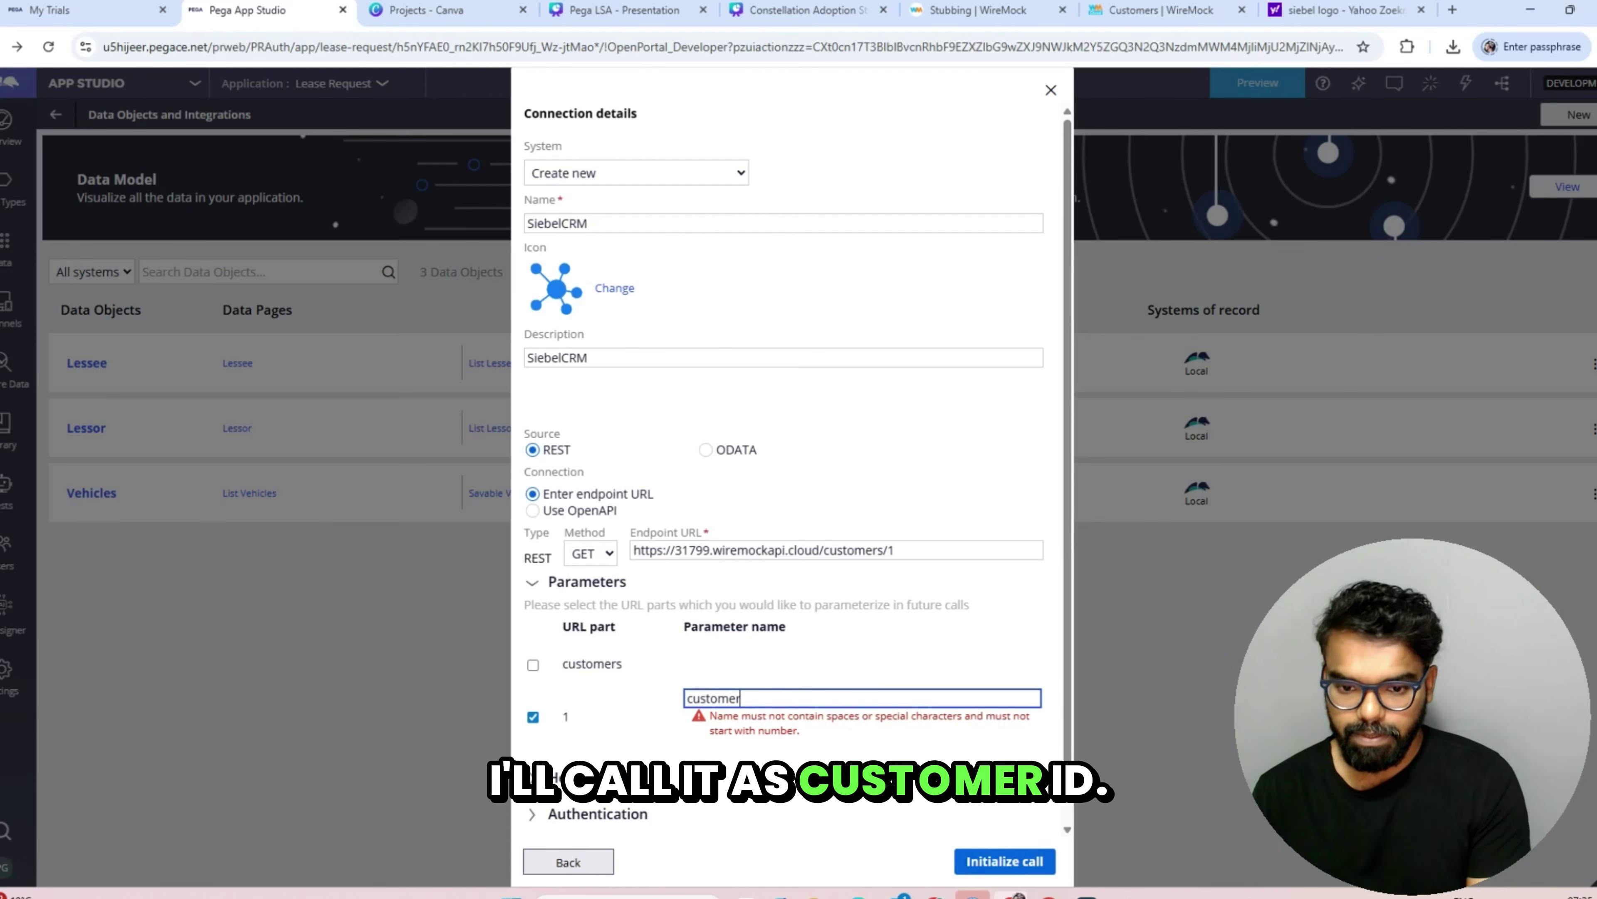
type("D")
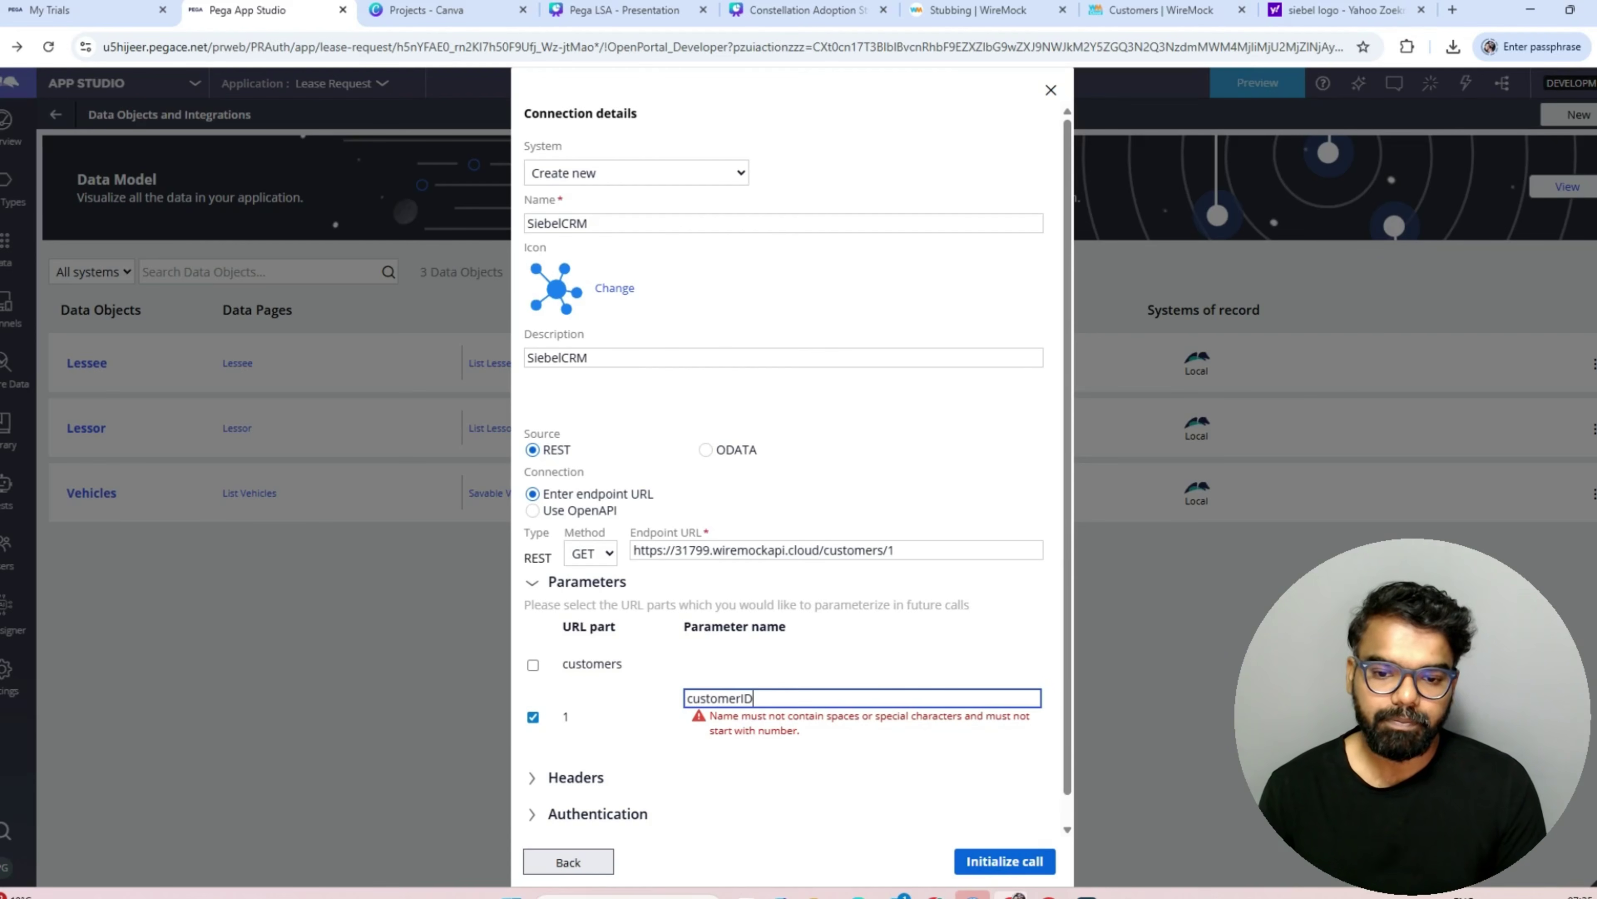
key("Tab")
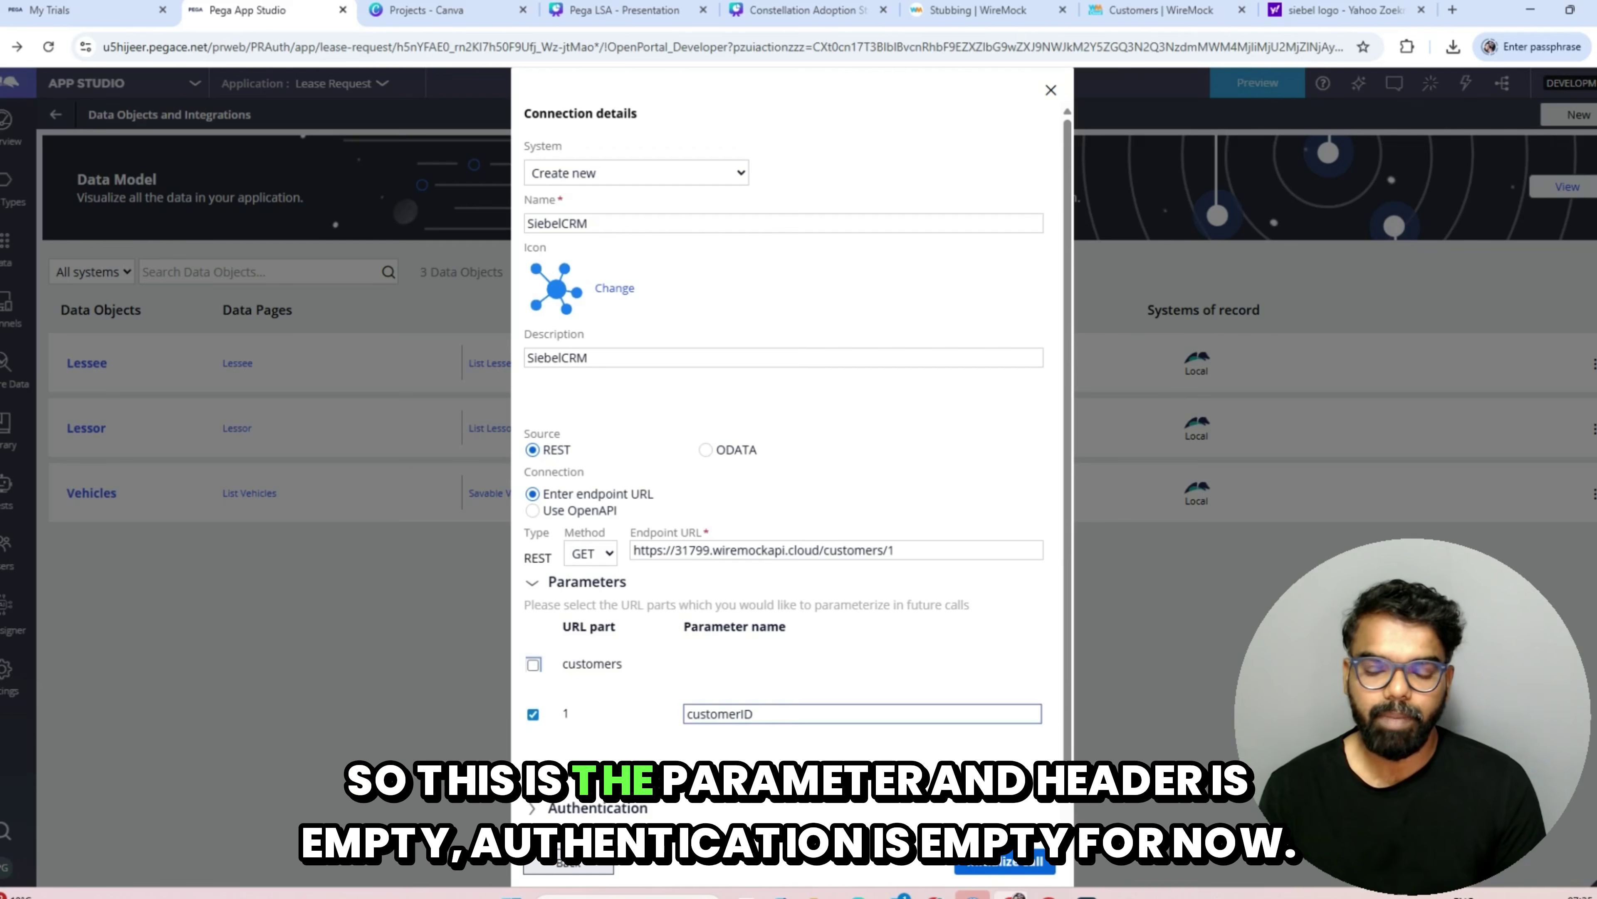
Step: Review the connection's header and authentication settings without adding any, and initialize the REST call
left_click(578, 774)
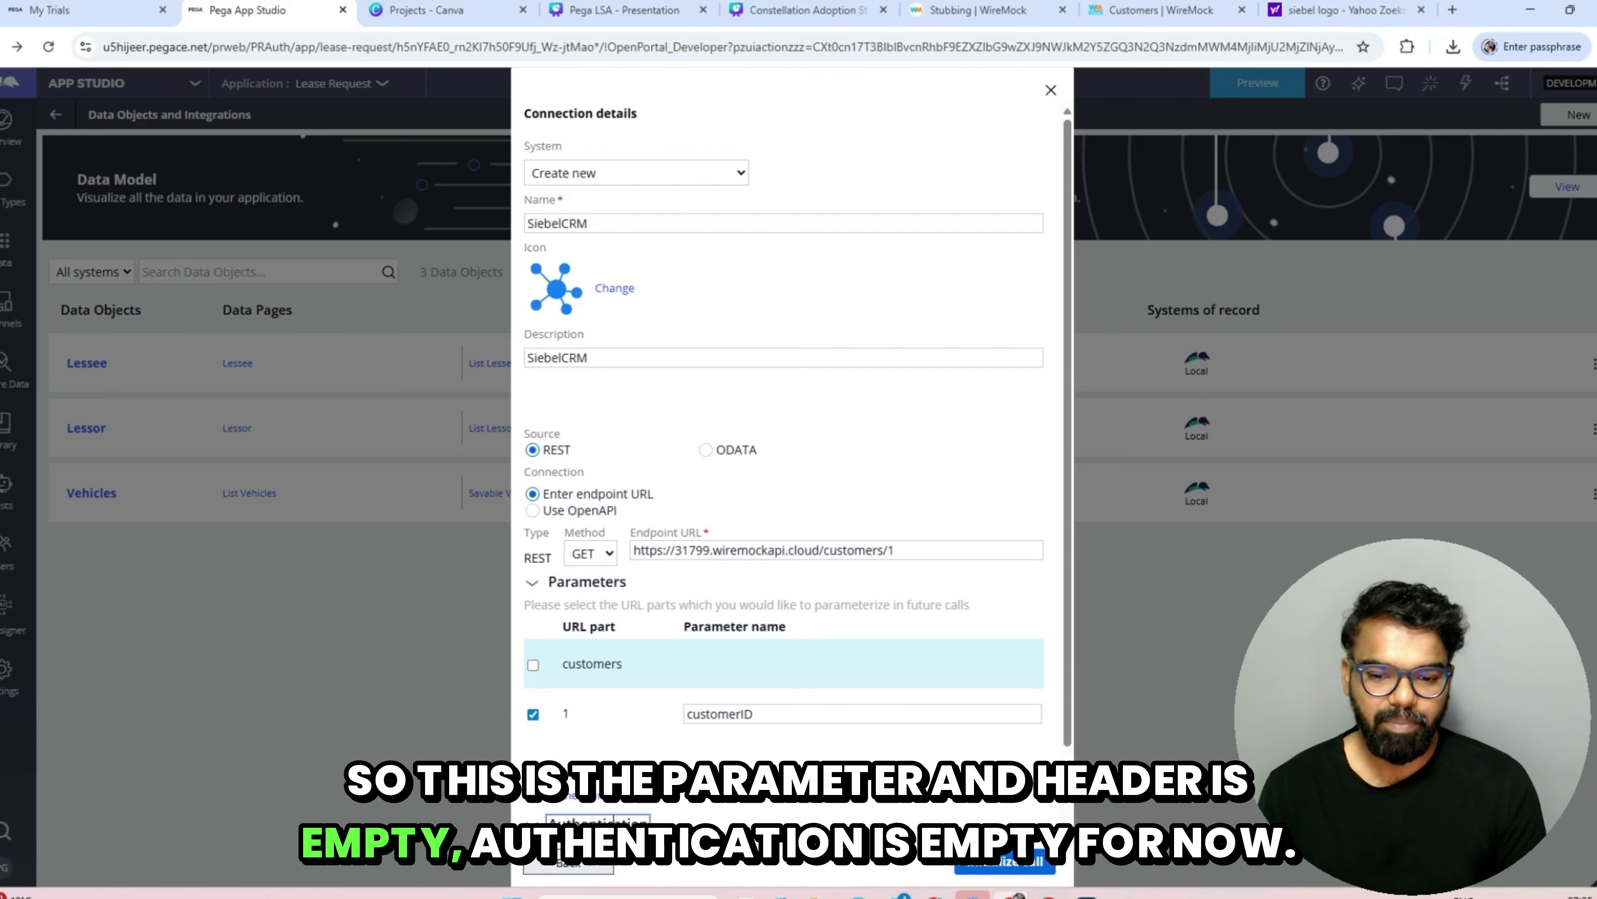
left_click(597, 821)
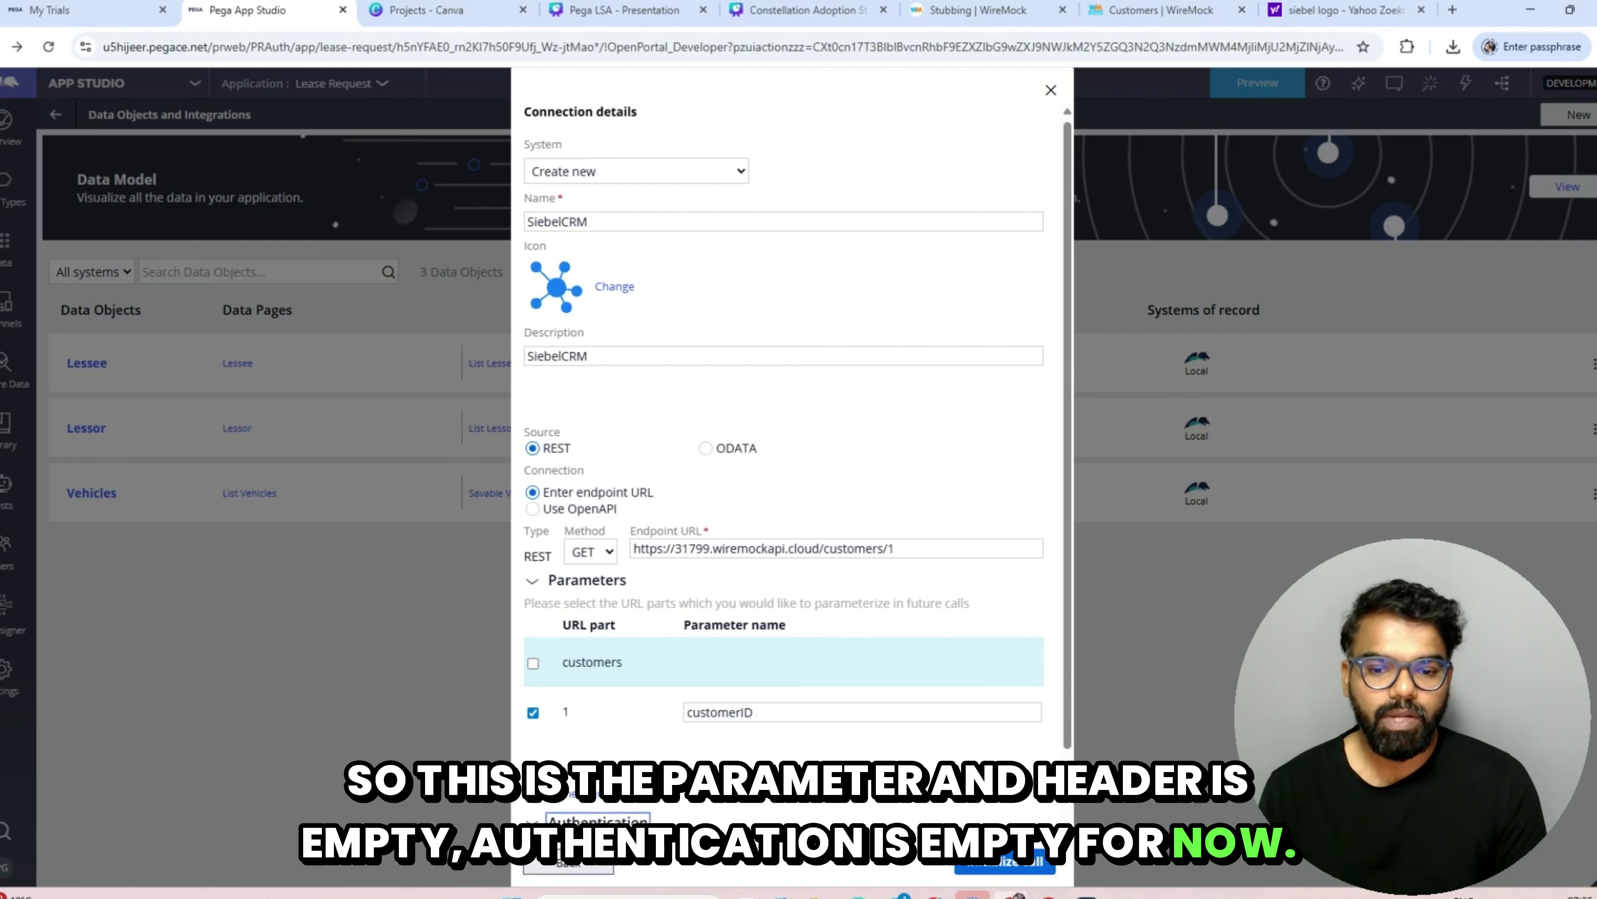
scroll(614, 737, "down", 2)
left_click(1004, 861)
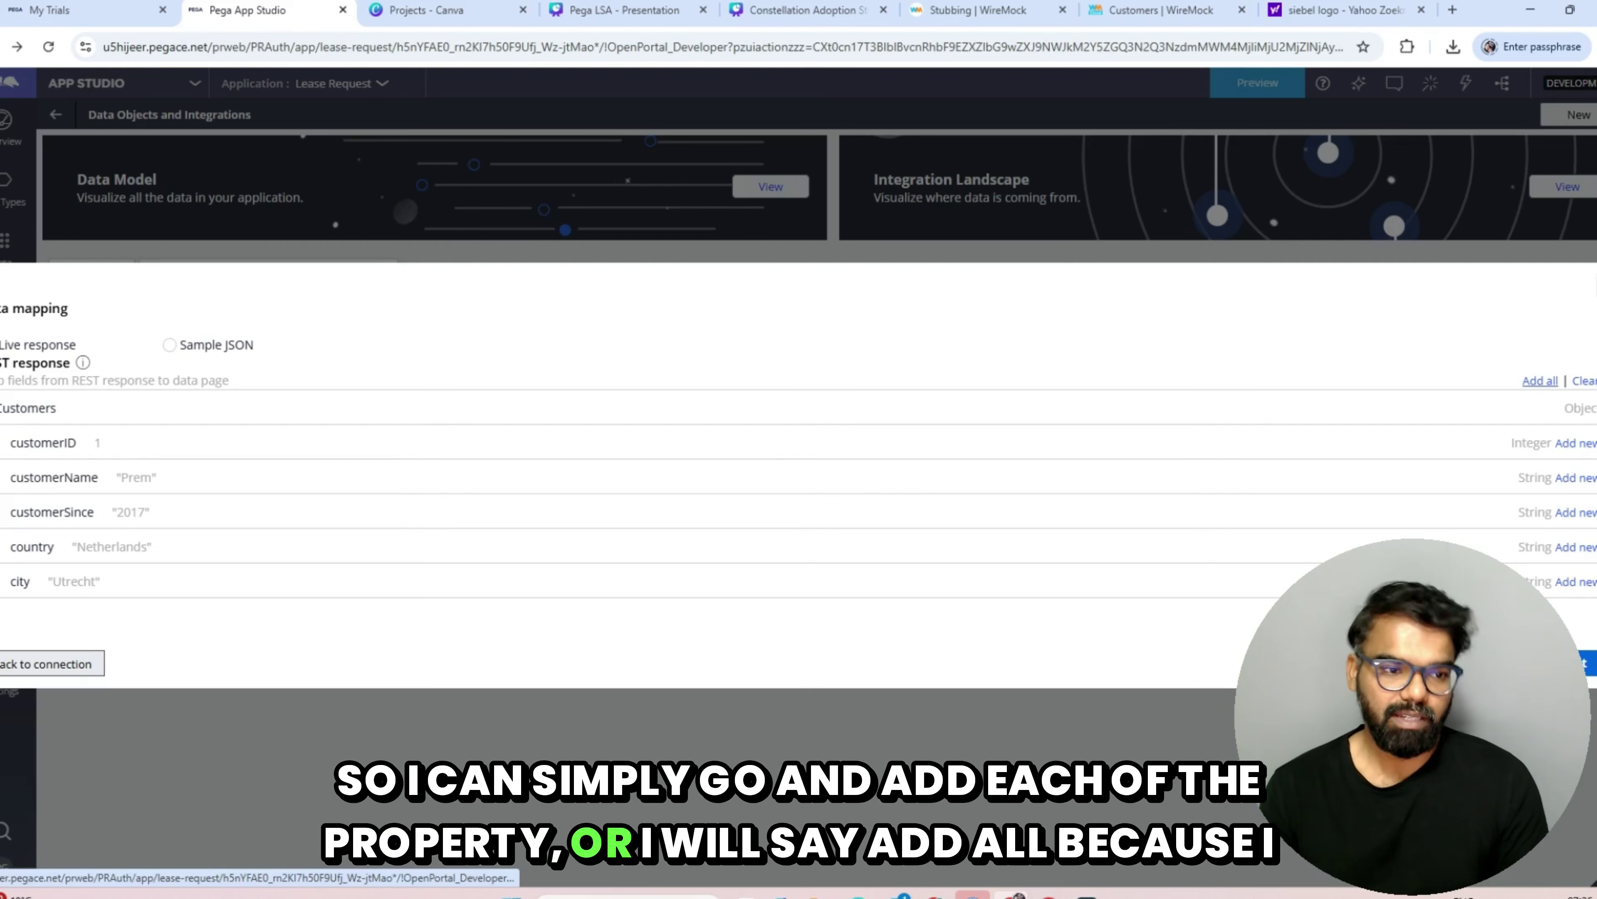
Step: Map all fields of the REST response to new fields of the Customers data object and continue to the environment settings
left_click(1540, 380)
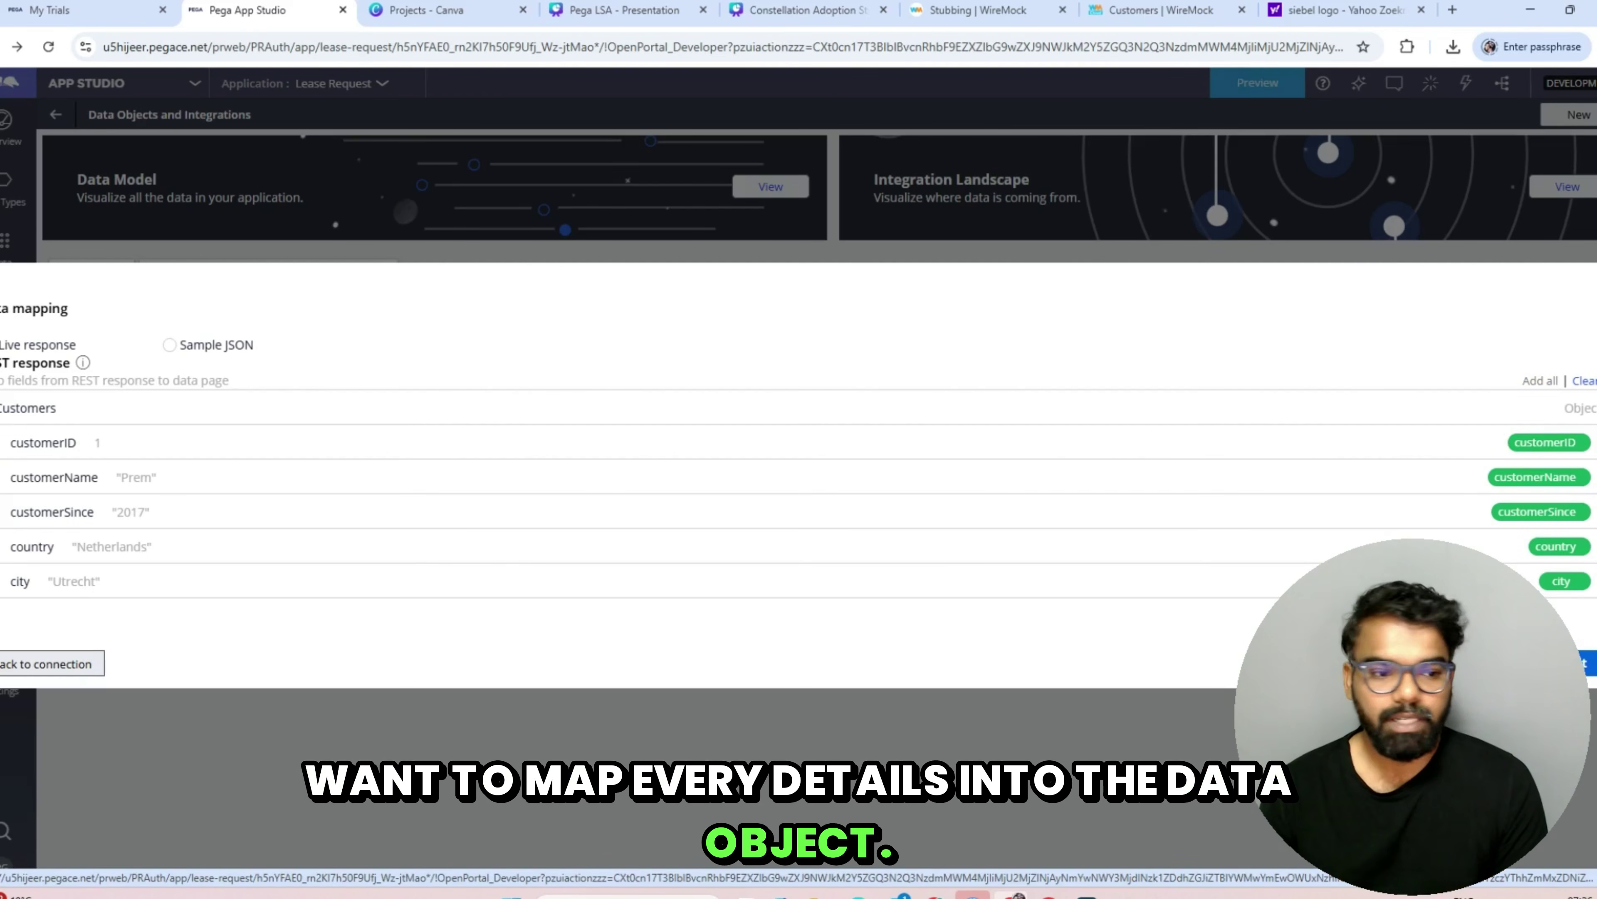
left_click(1582, 662)
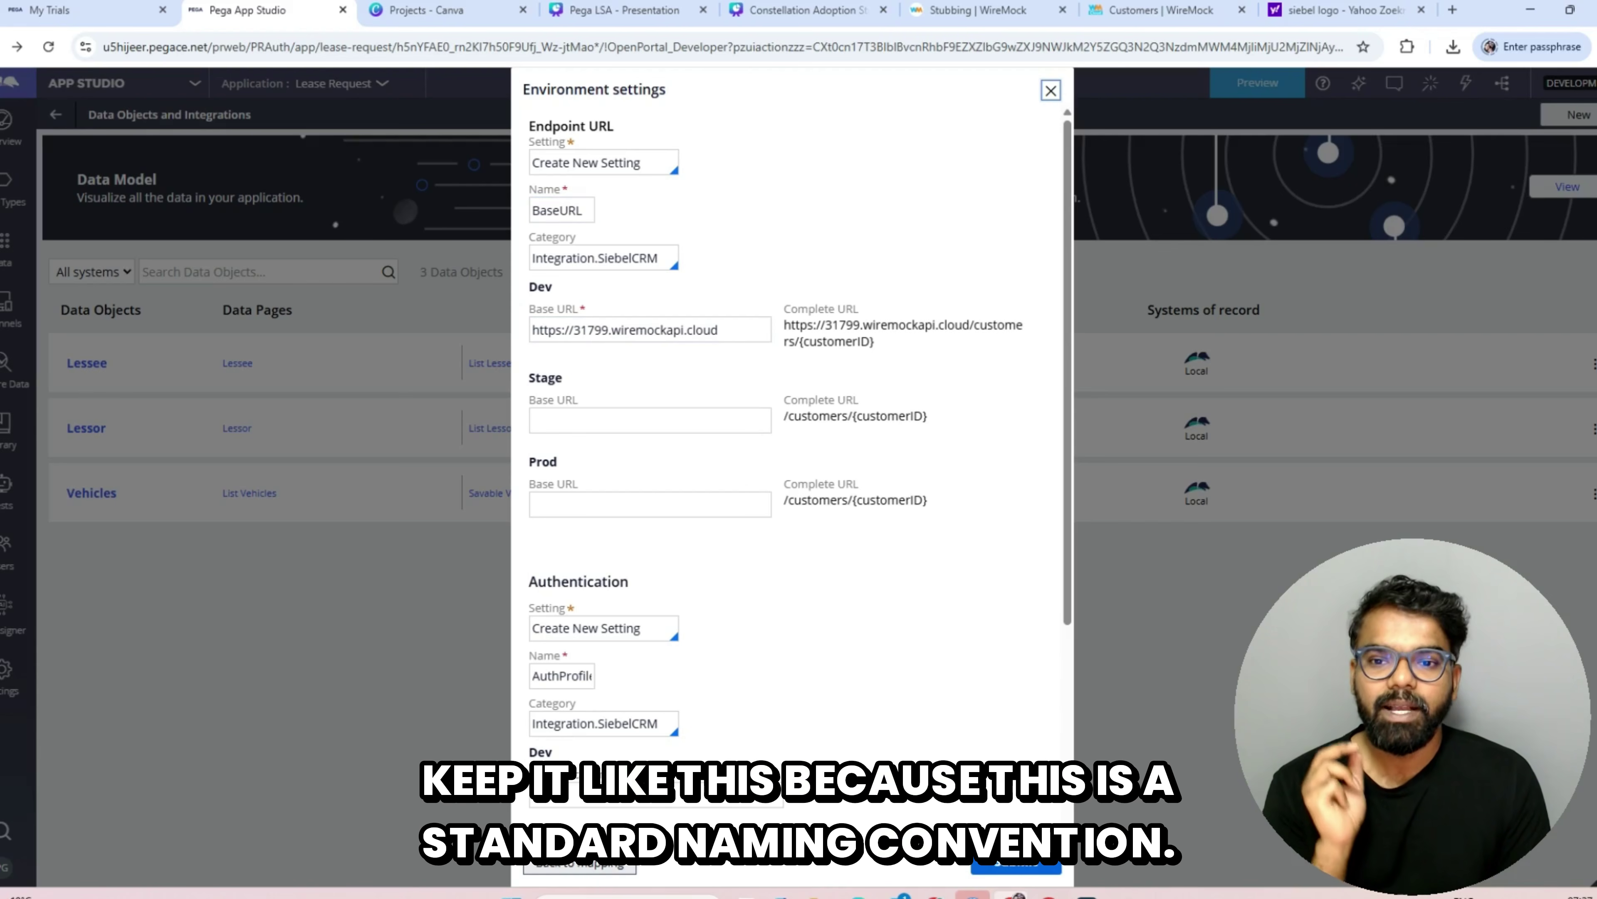
Step: Review the Dev, Stage and Prod base URLs and authentication schemes, and submit the environment settings with a new BaseURL and authentication profile setting
left_click(573, 330)
left_click_drag(573, 330, 609, 330)
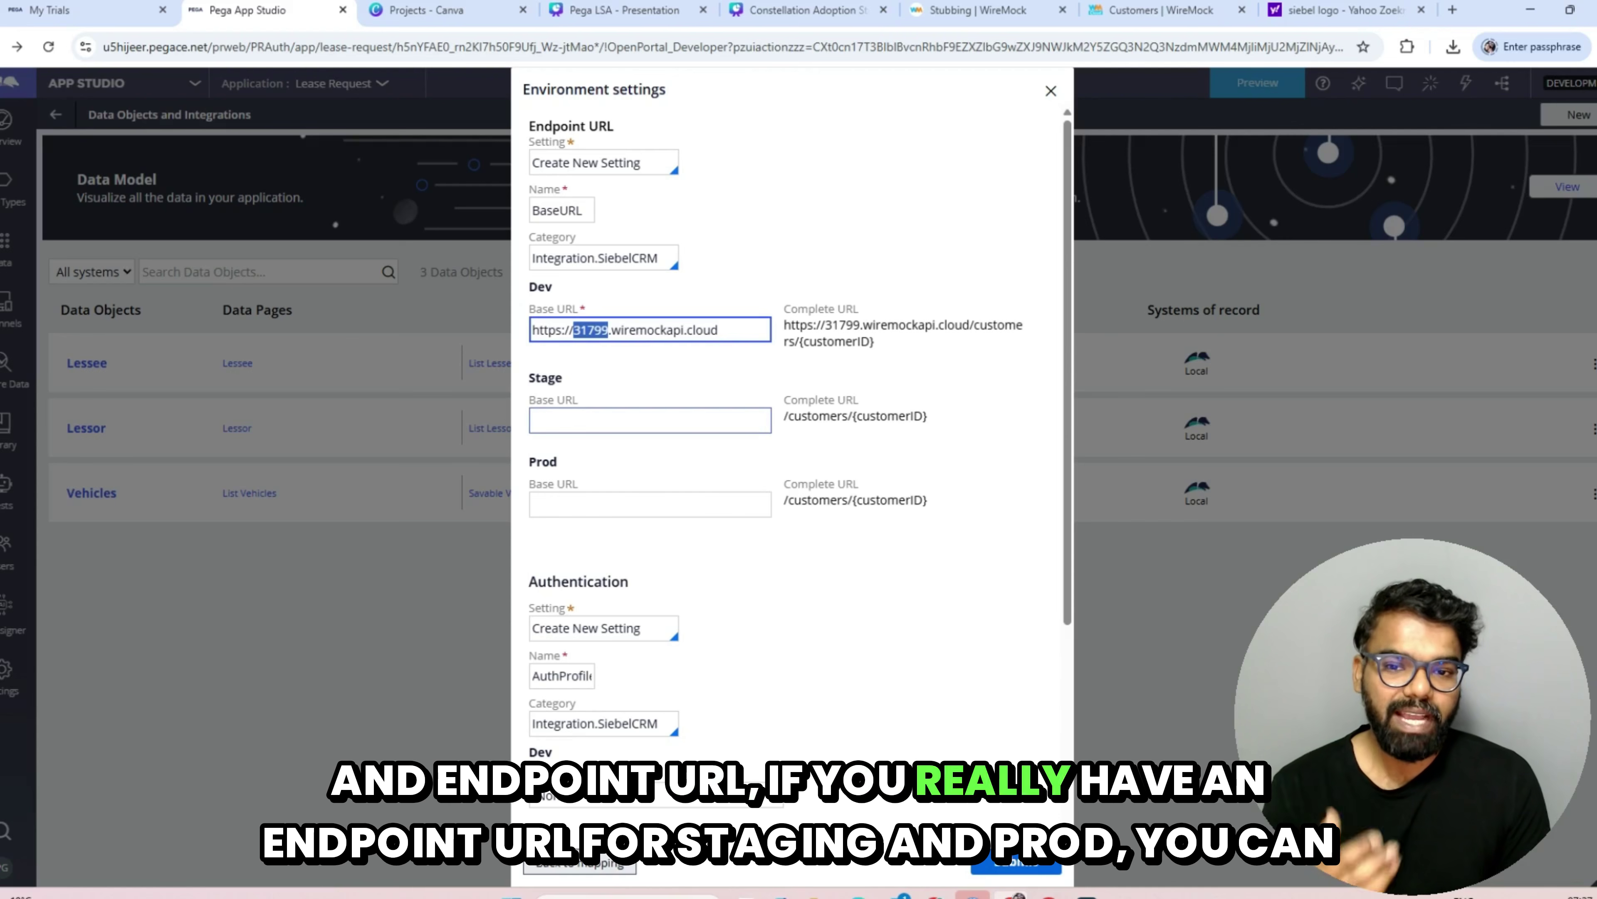
left_click(649, 419)
left_click(650, 504)
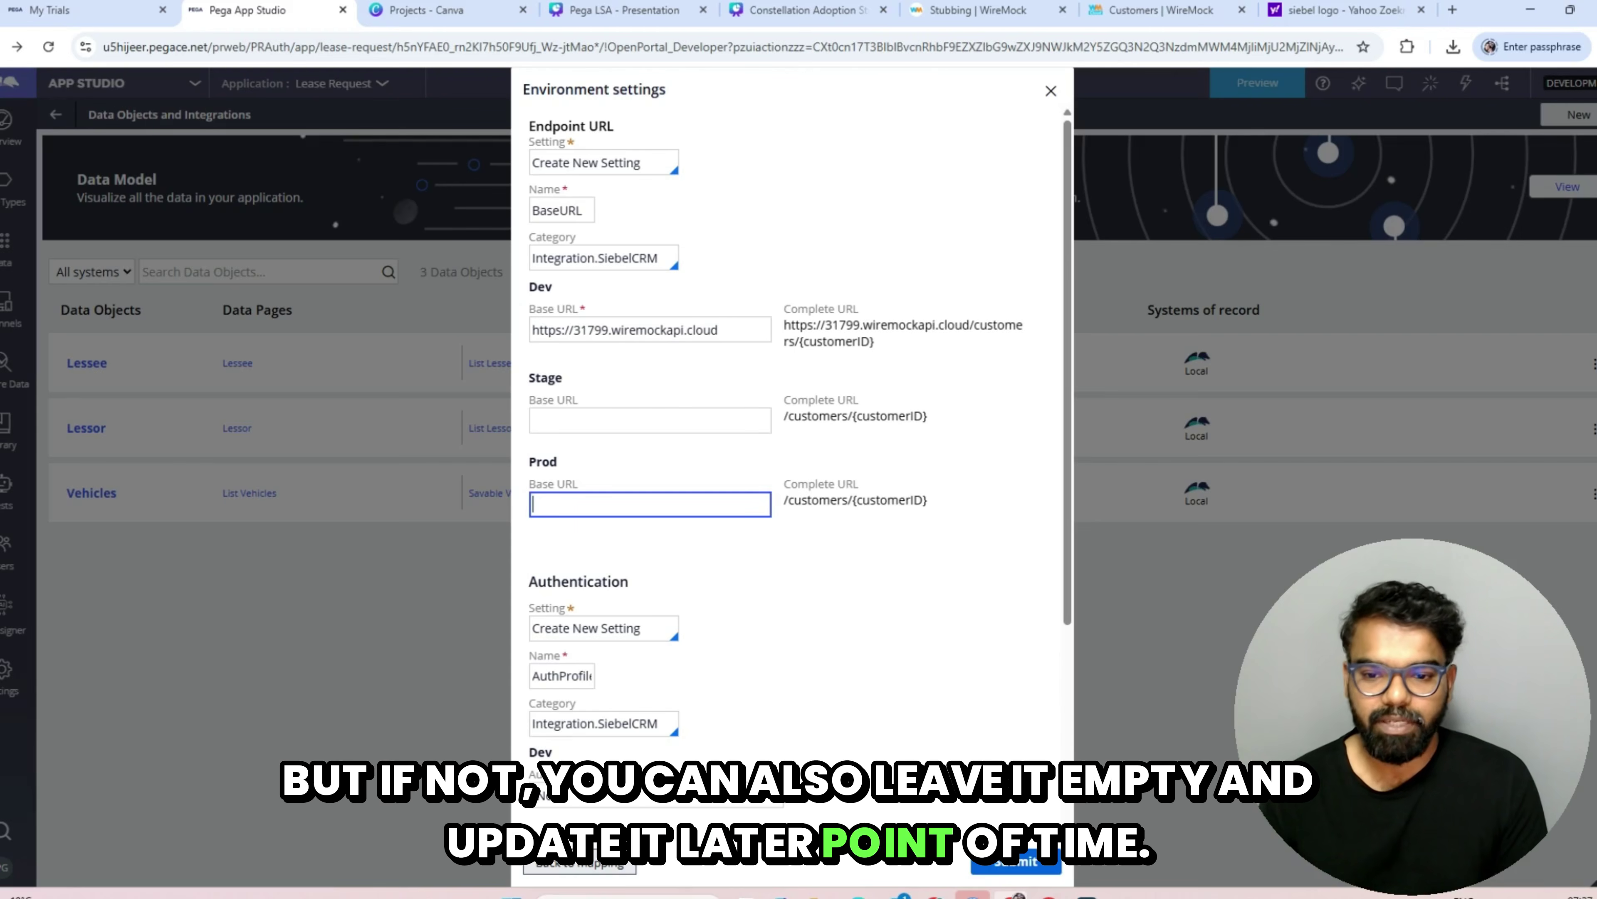
scroll(792, 479, "down", 3)
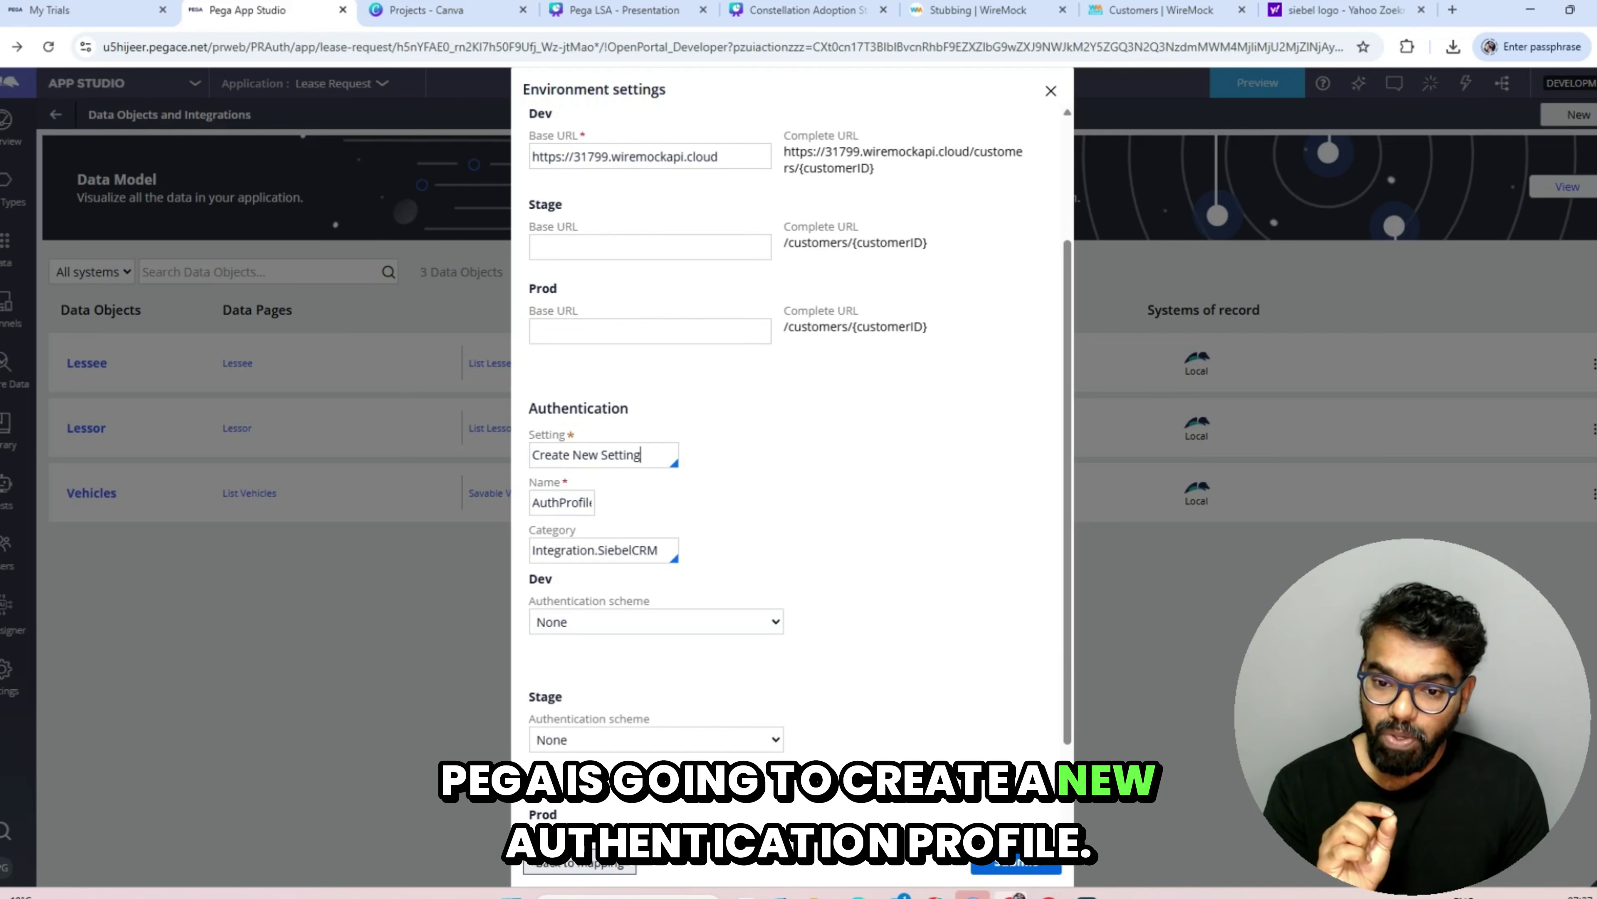
left_click(656, 622)
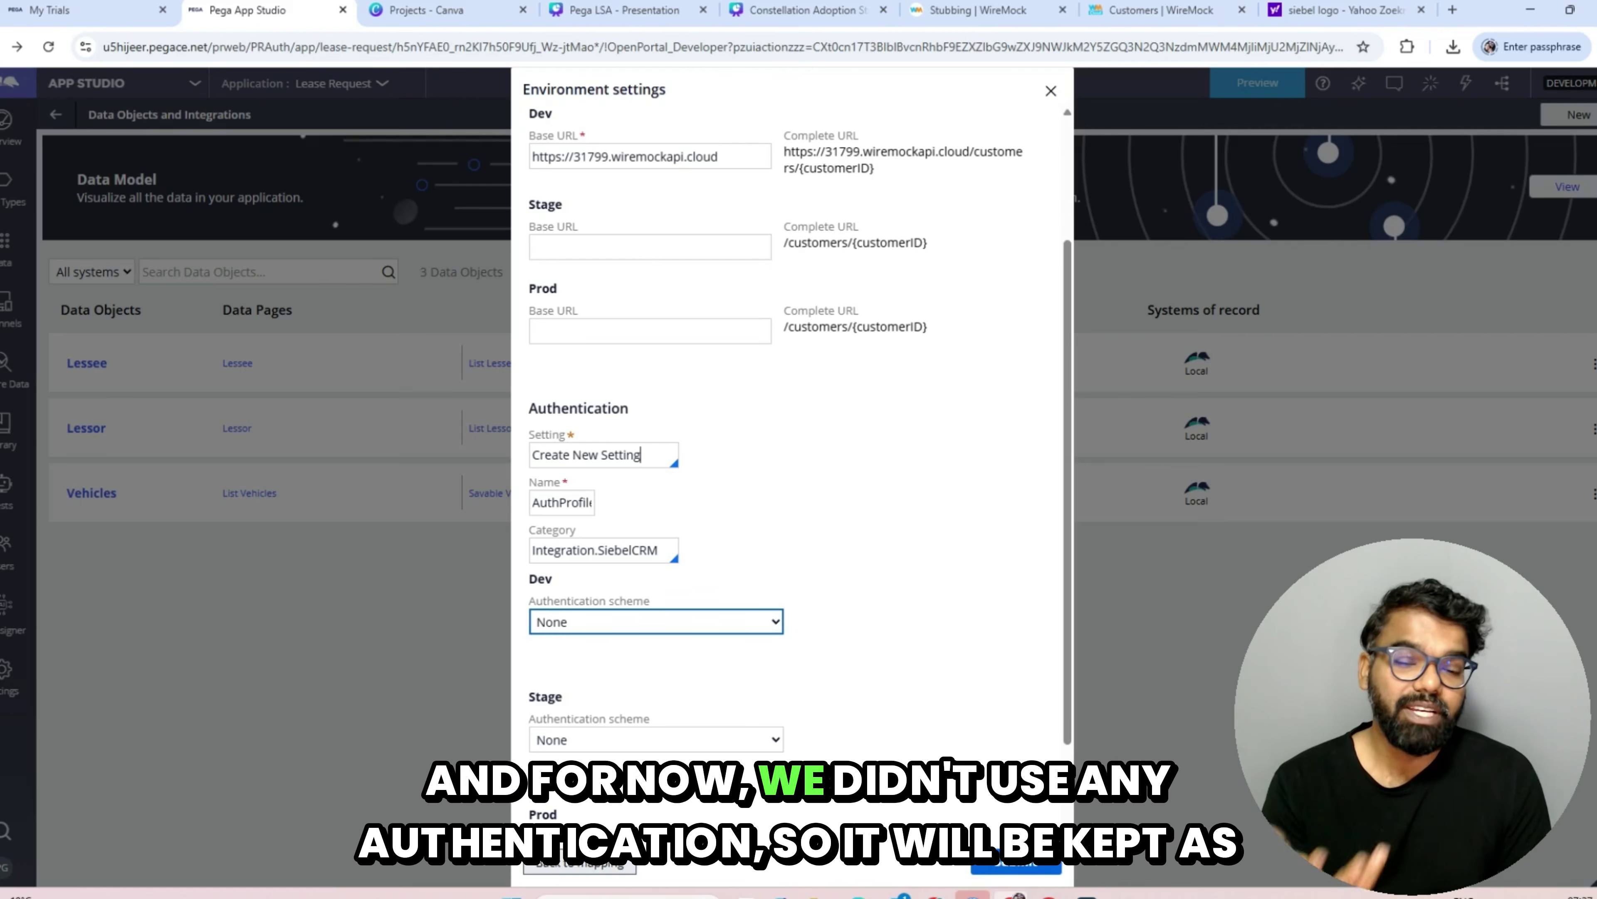
scroll(791, 471, "down", 1)
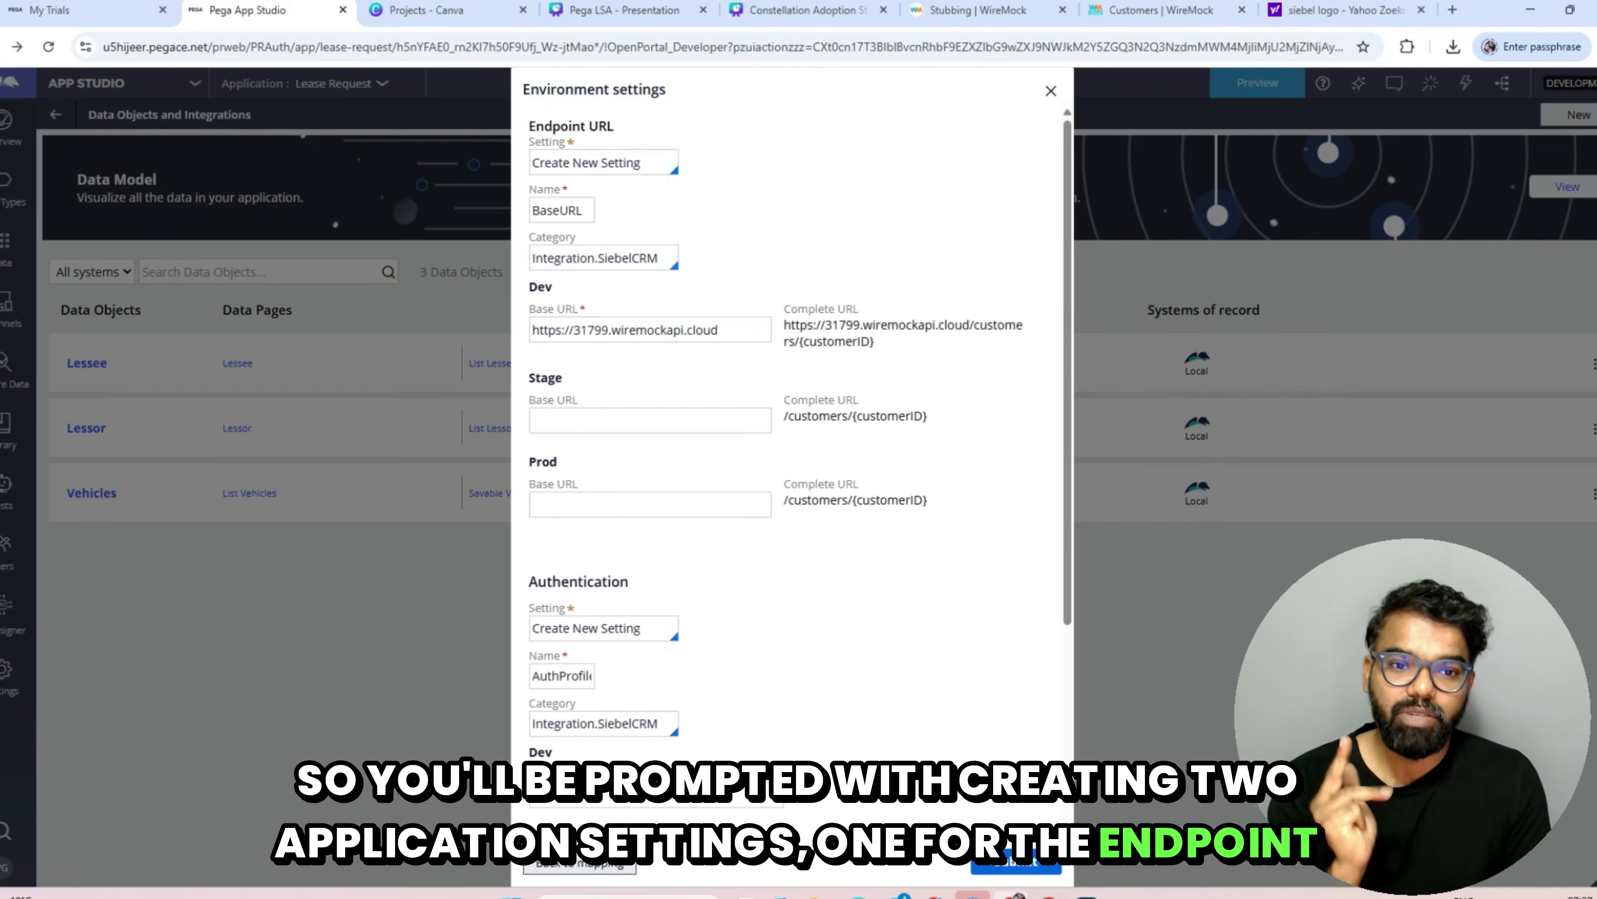
scroll(793, 441, "down", 5)
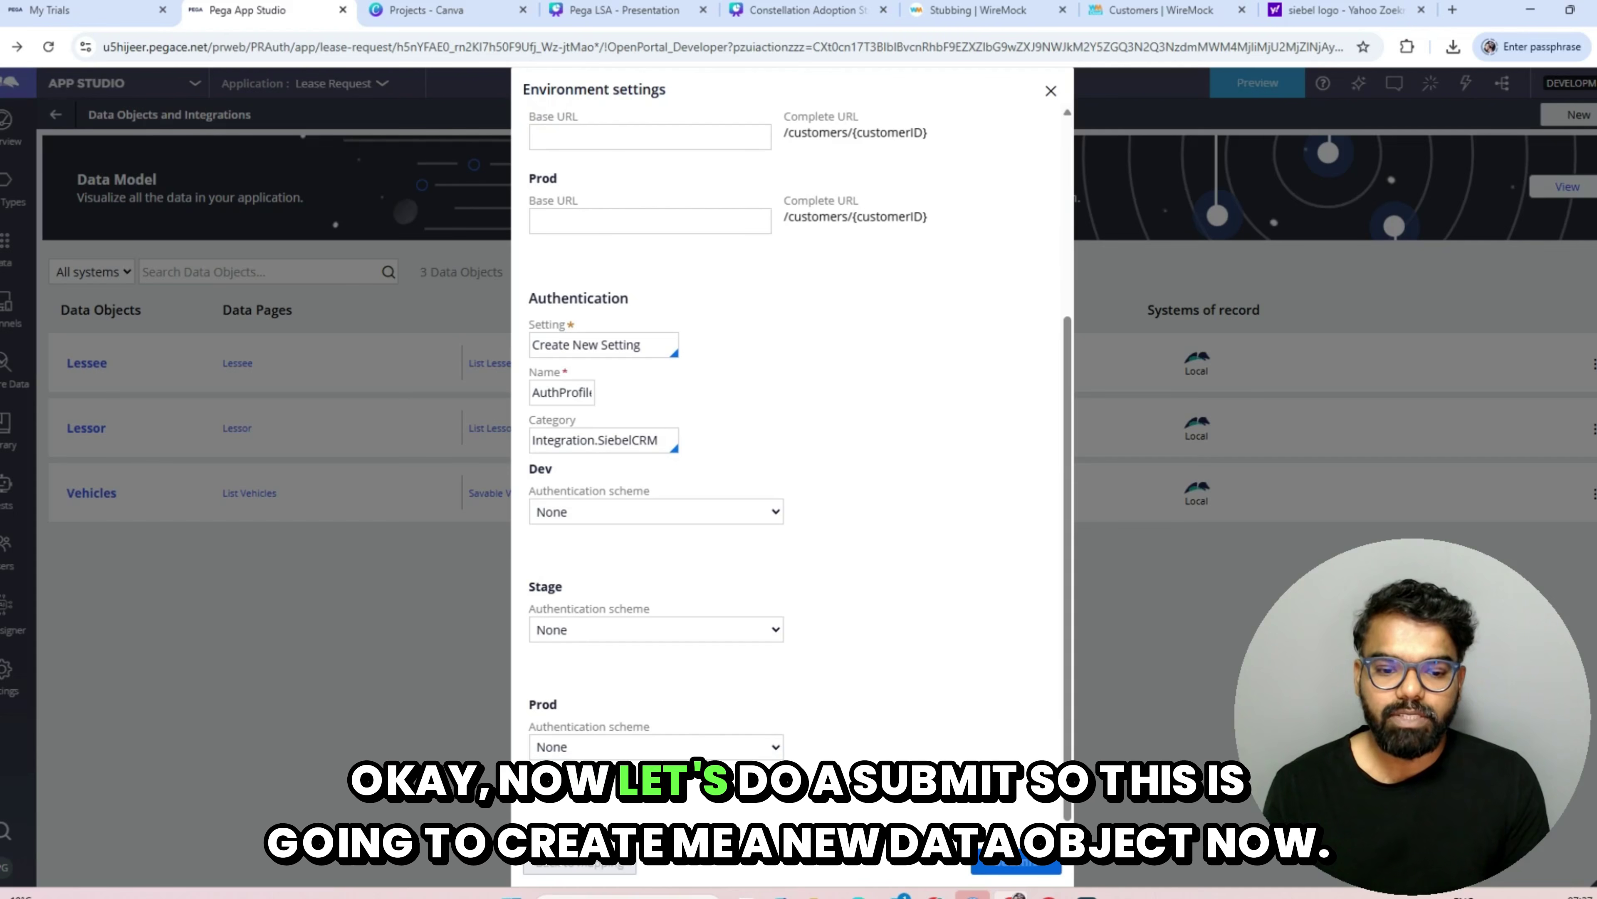
left_click(1016, 862)
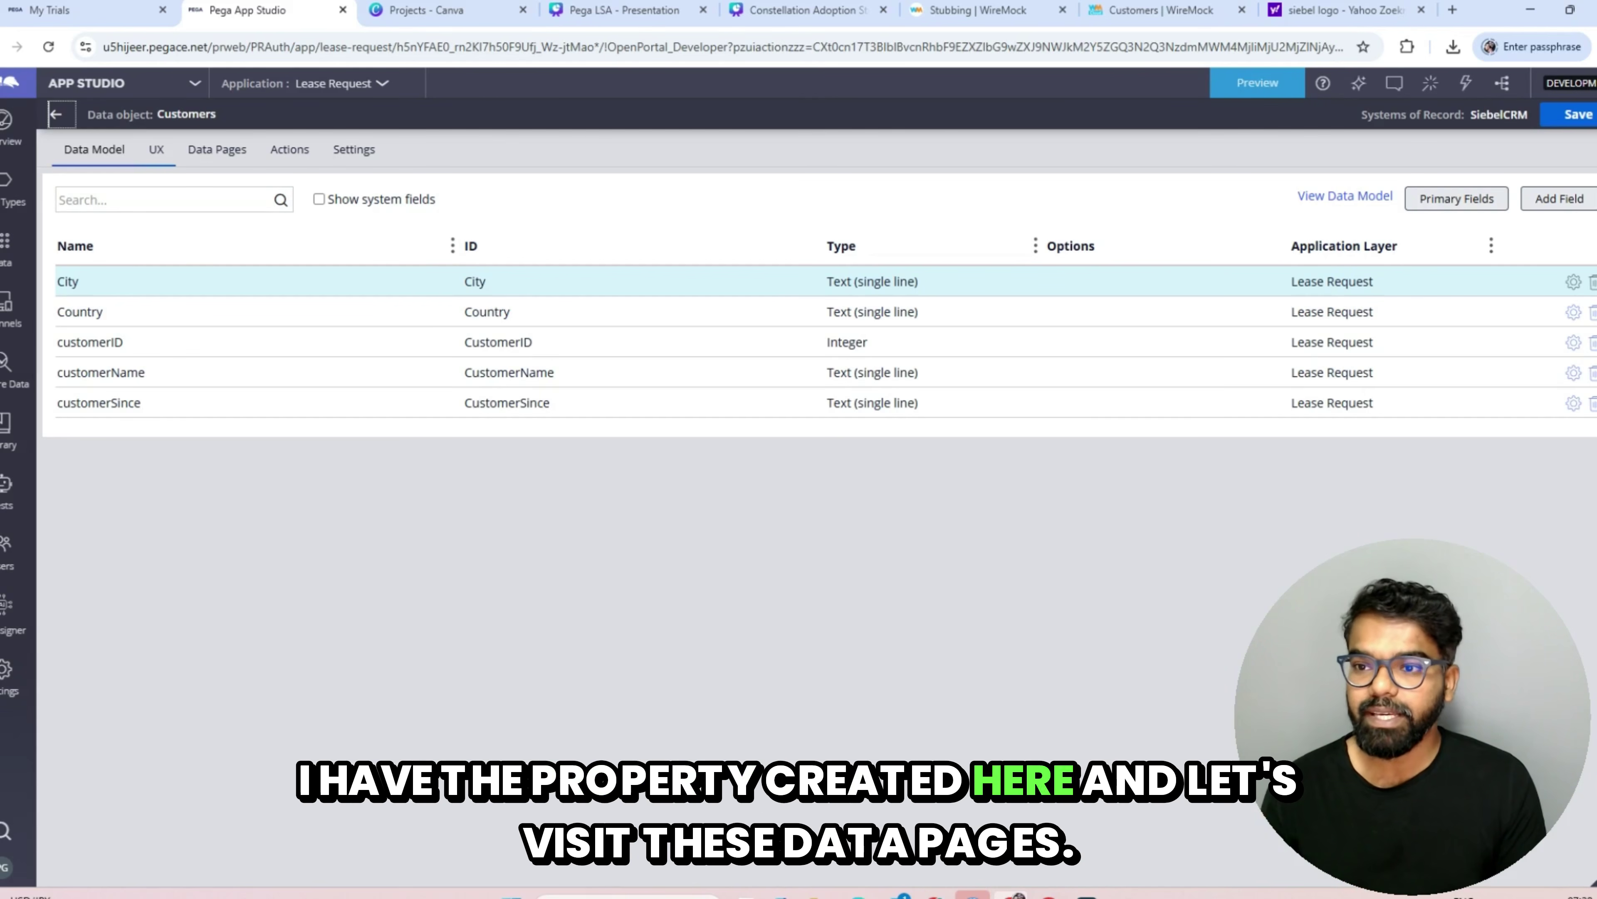
Step: Open the Customers data page in Dev Studio and inspect its response data transform and the JSON data transform it applies
left_click(212, 149)
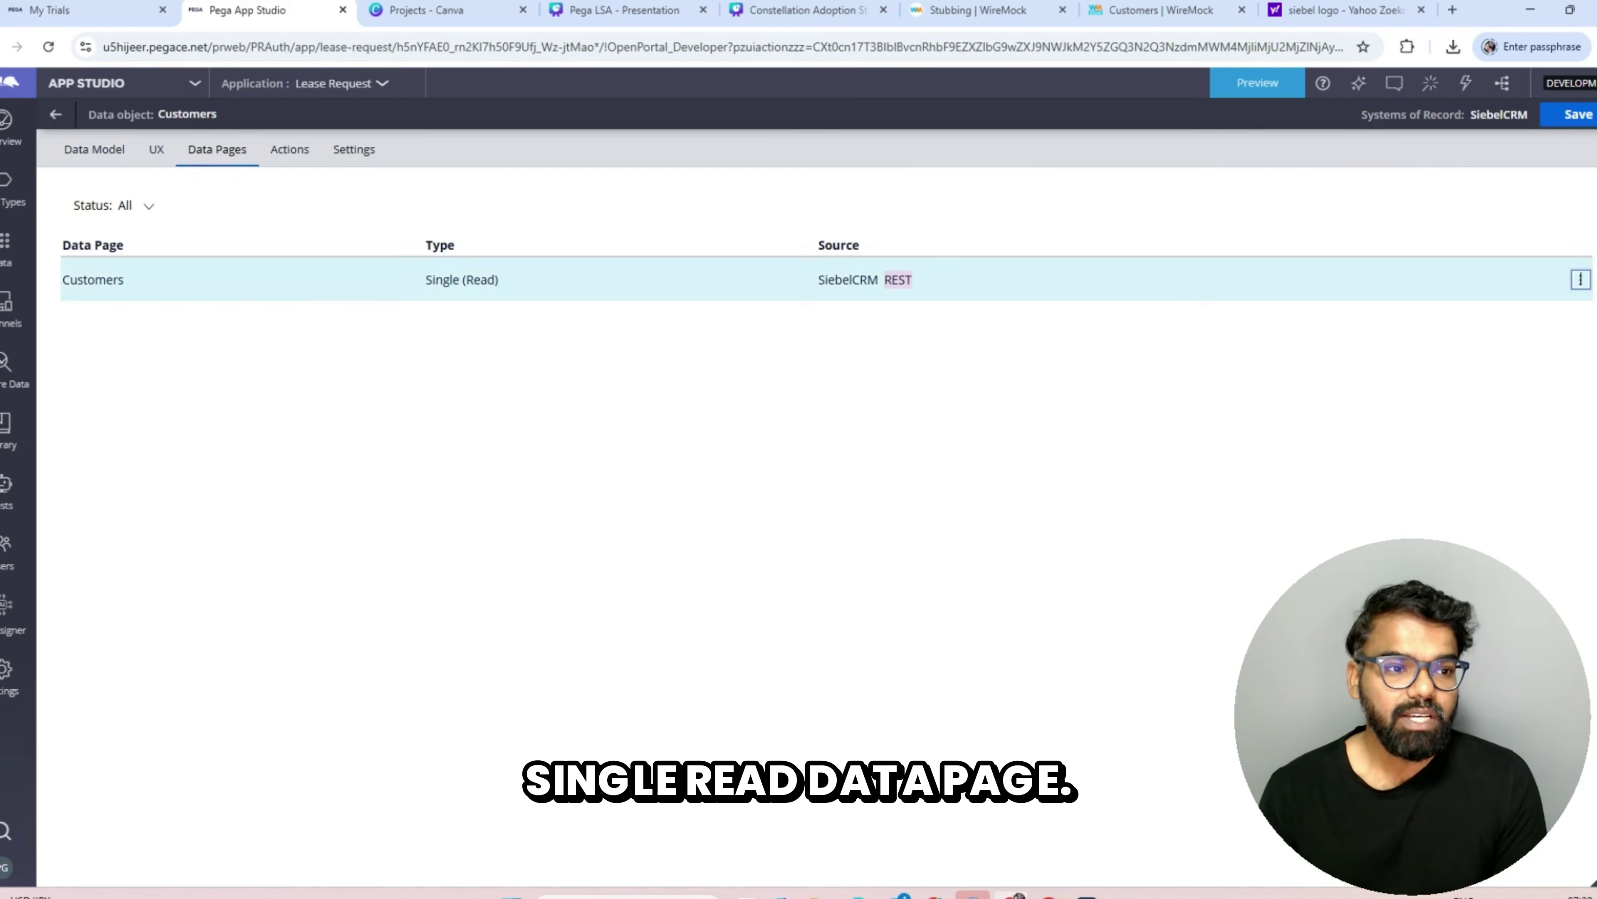
left_click(1580, 279)
left_click(1490, 411)
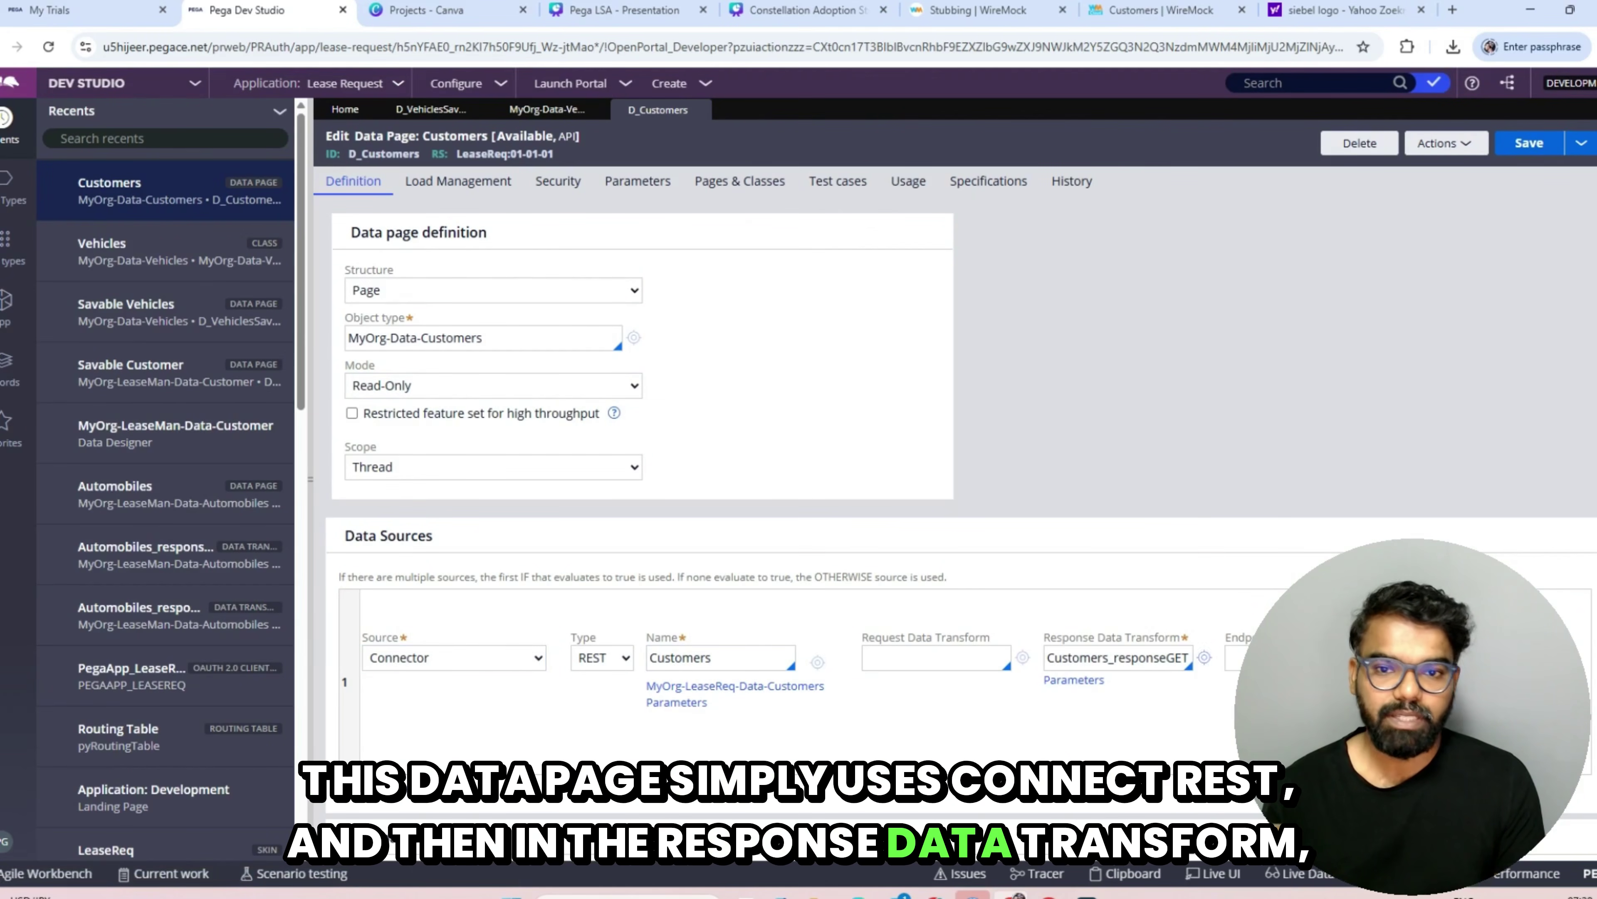
left_click(1203, 657)
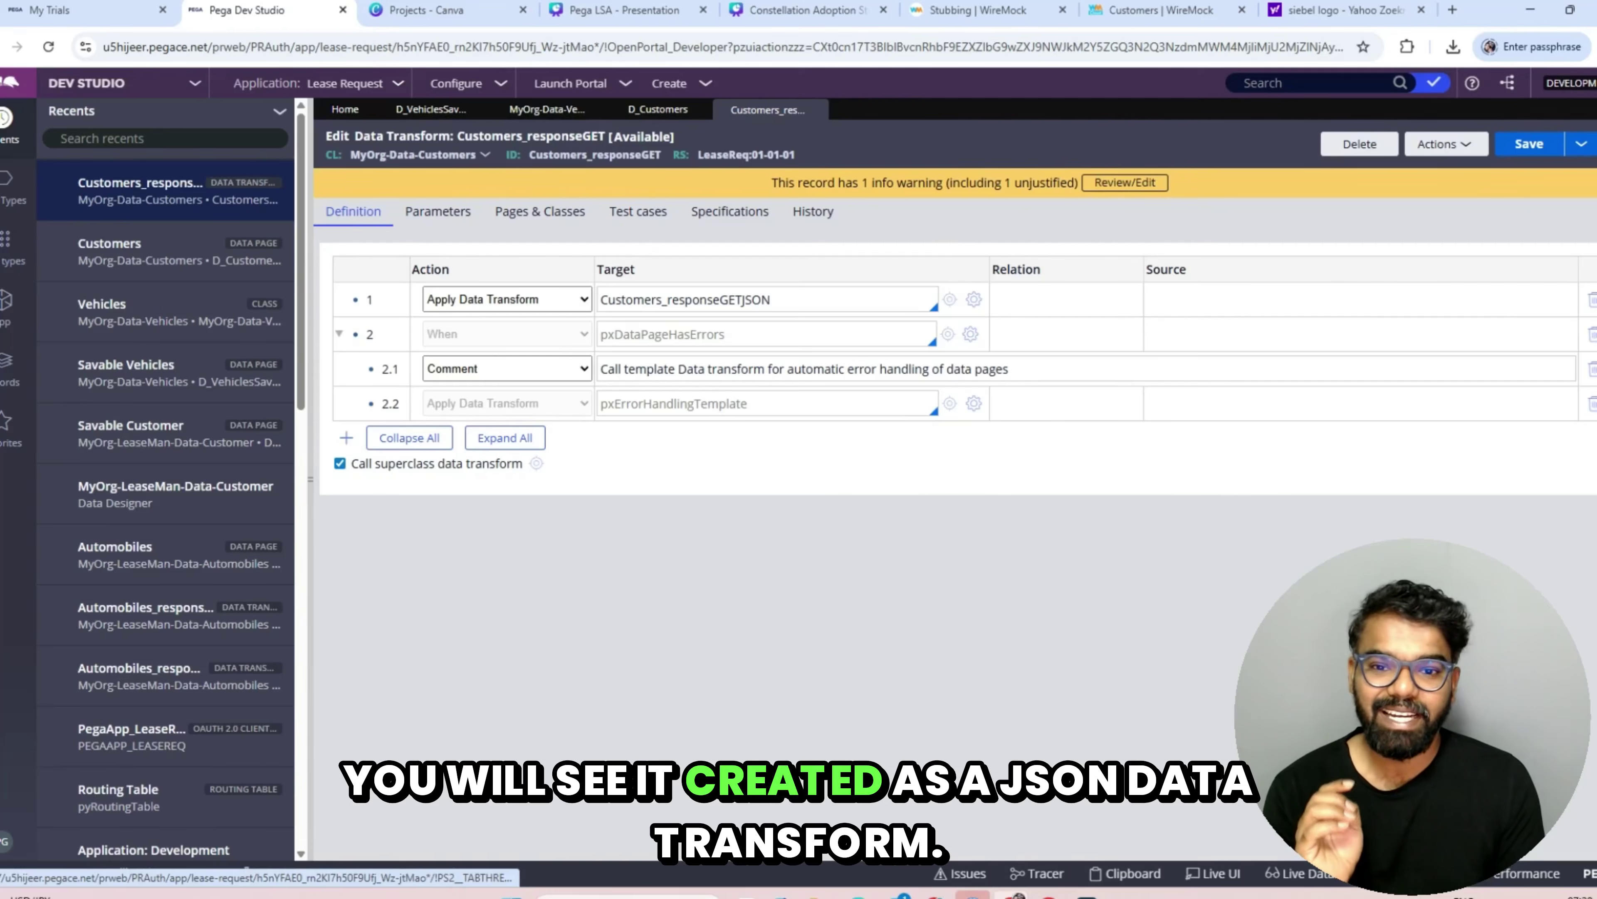
left_click(949, 298)
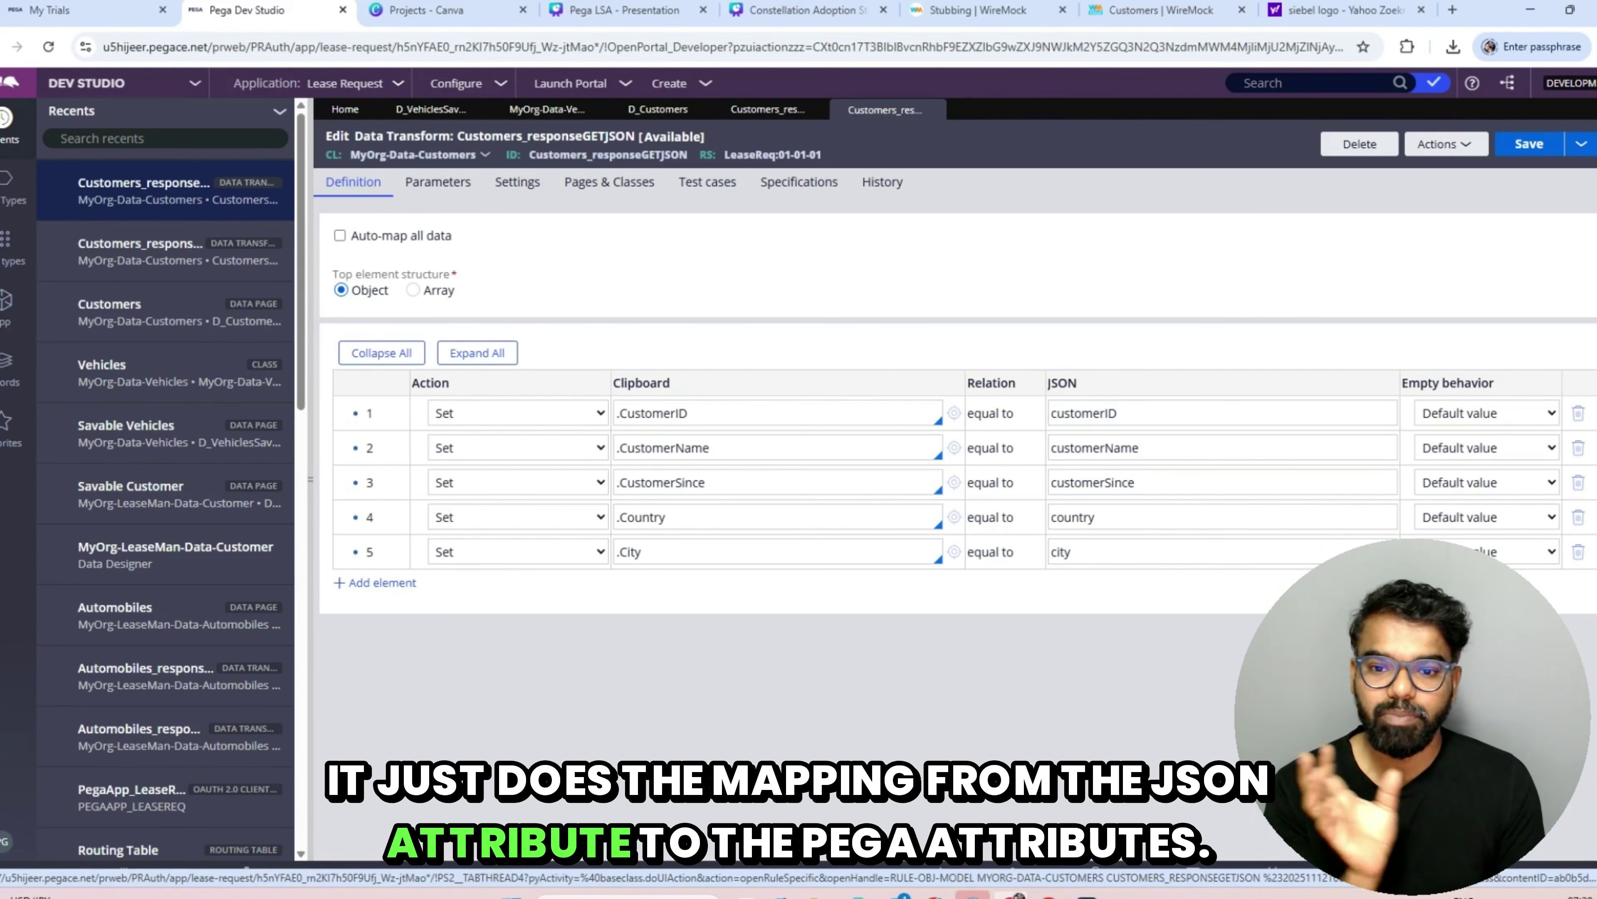
Step: Run the Customers data page for customerID 1, flushing all its instances before execution, and close the run window after checking the results
left_click(658, 109)
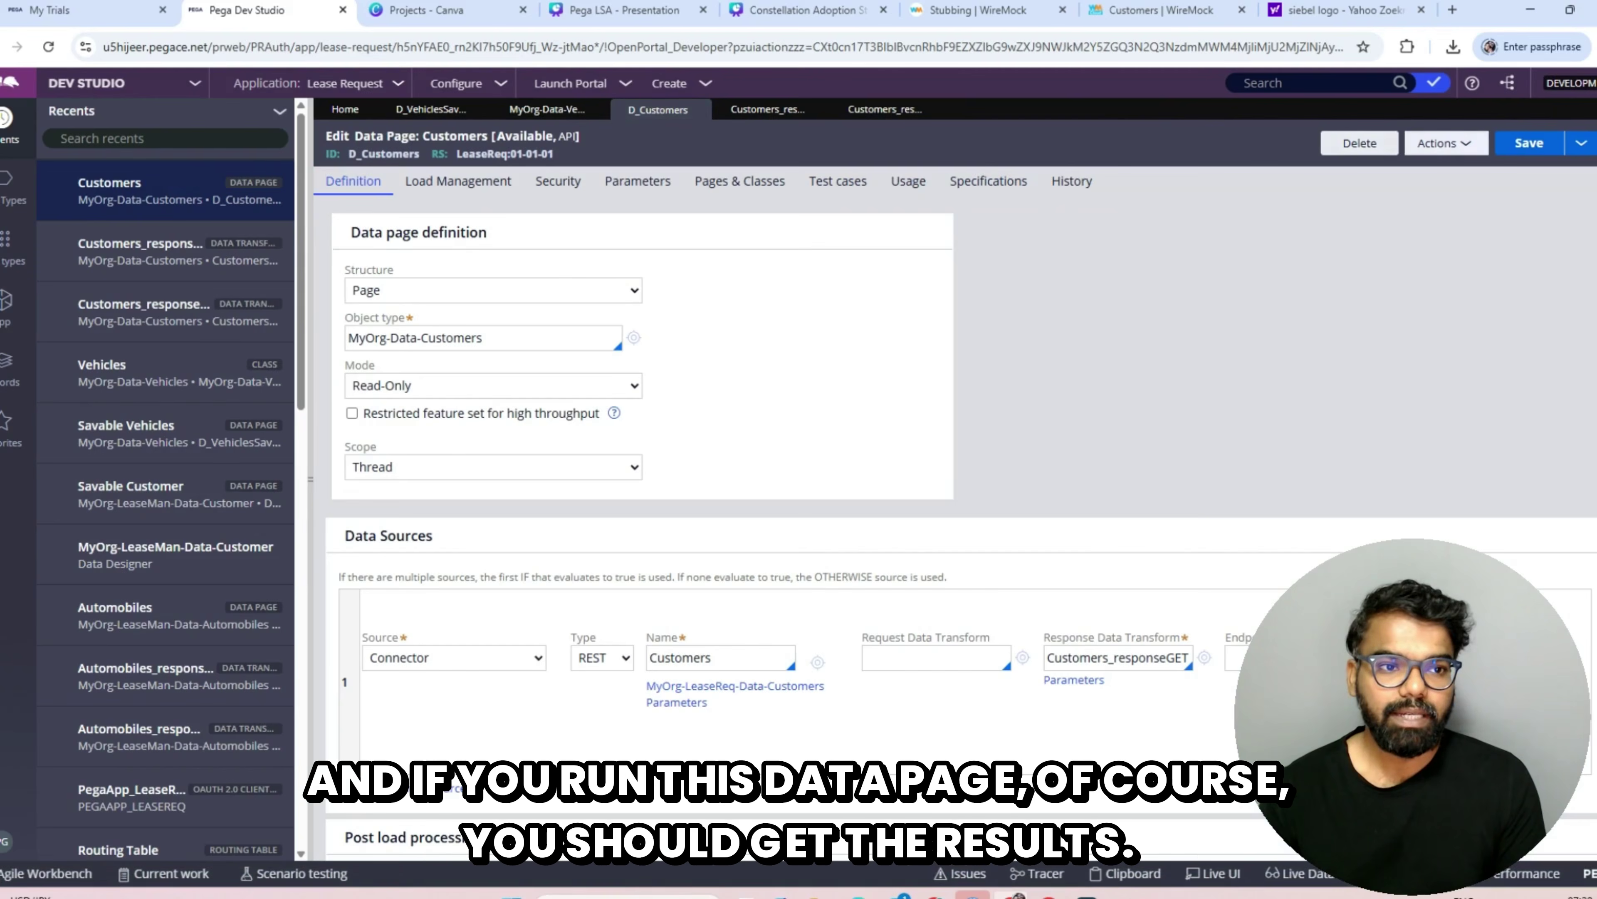
left_click(1446, 144)
left_click(1403, 168)
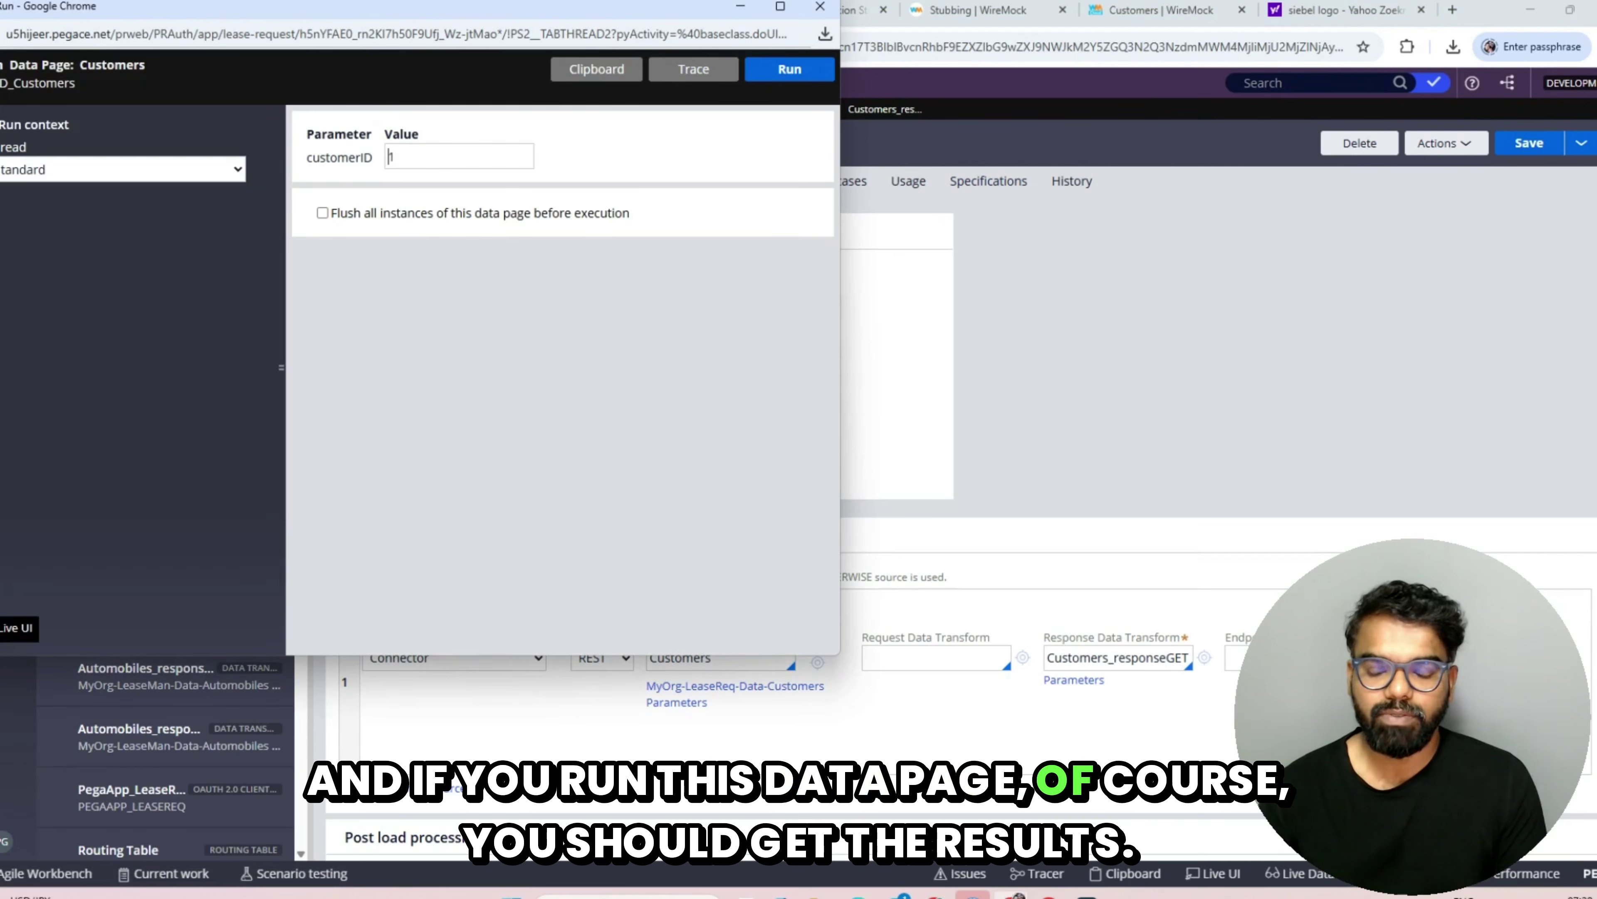
left_click(322, 213)
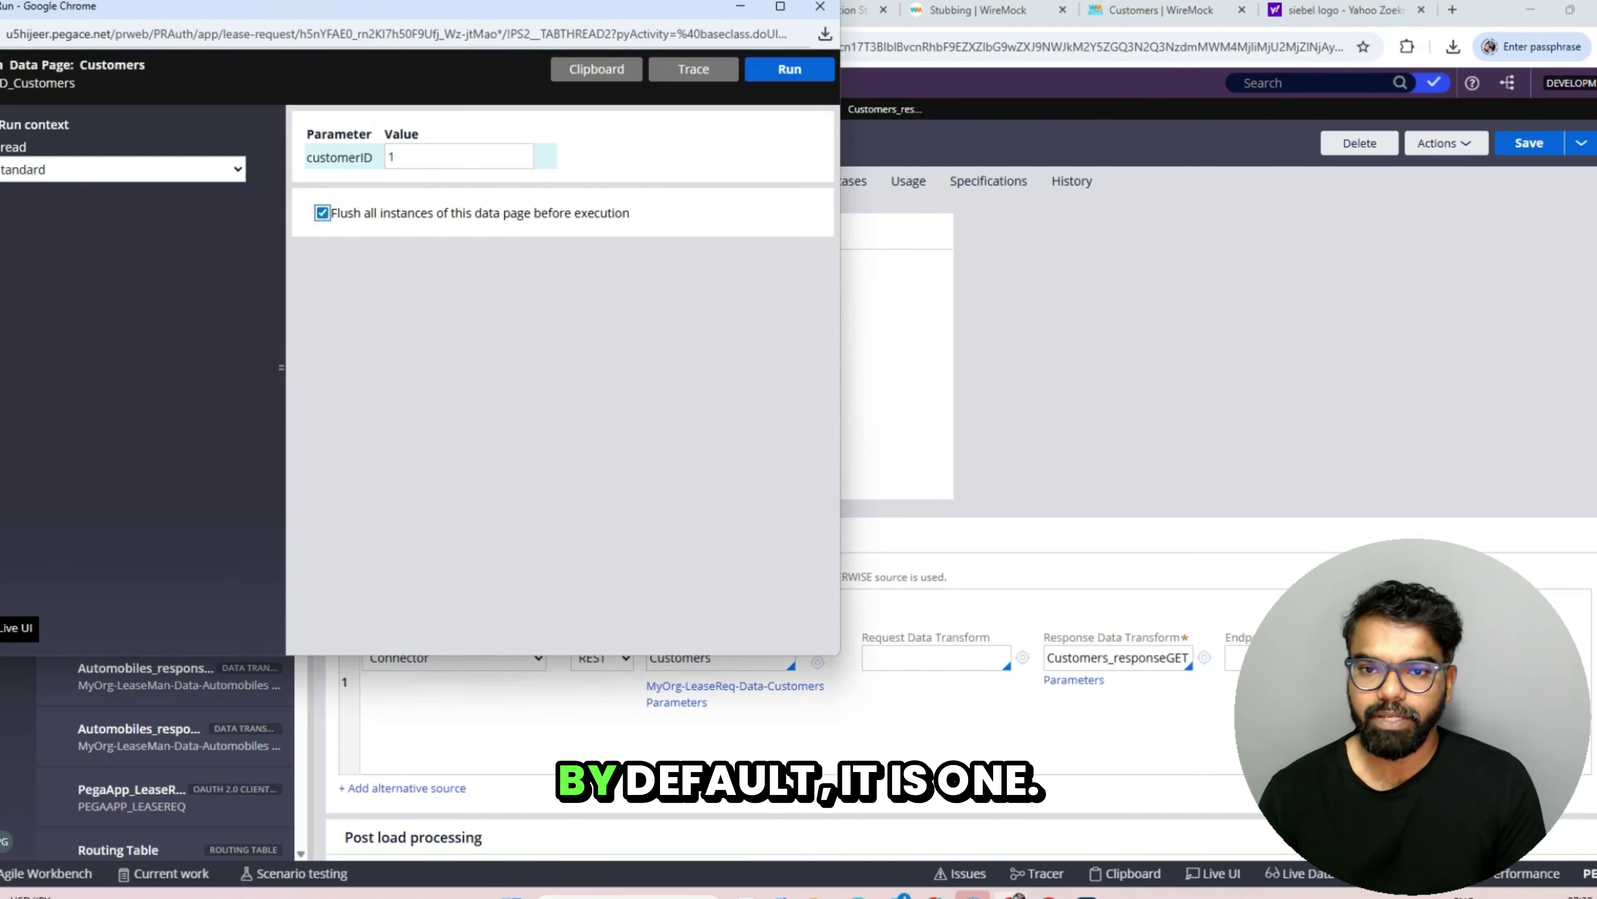
left_click(789, 69)
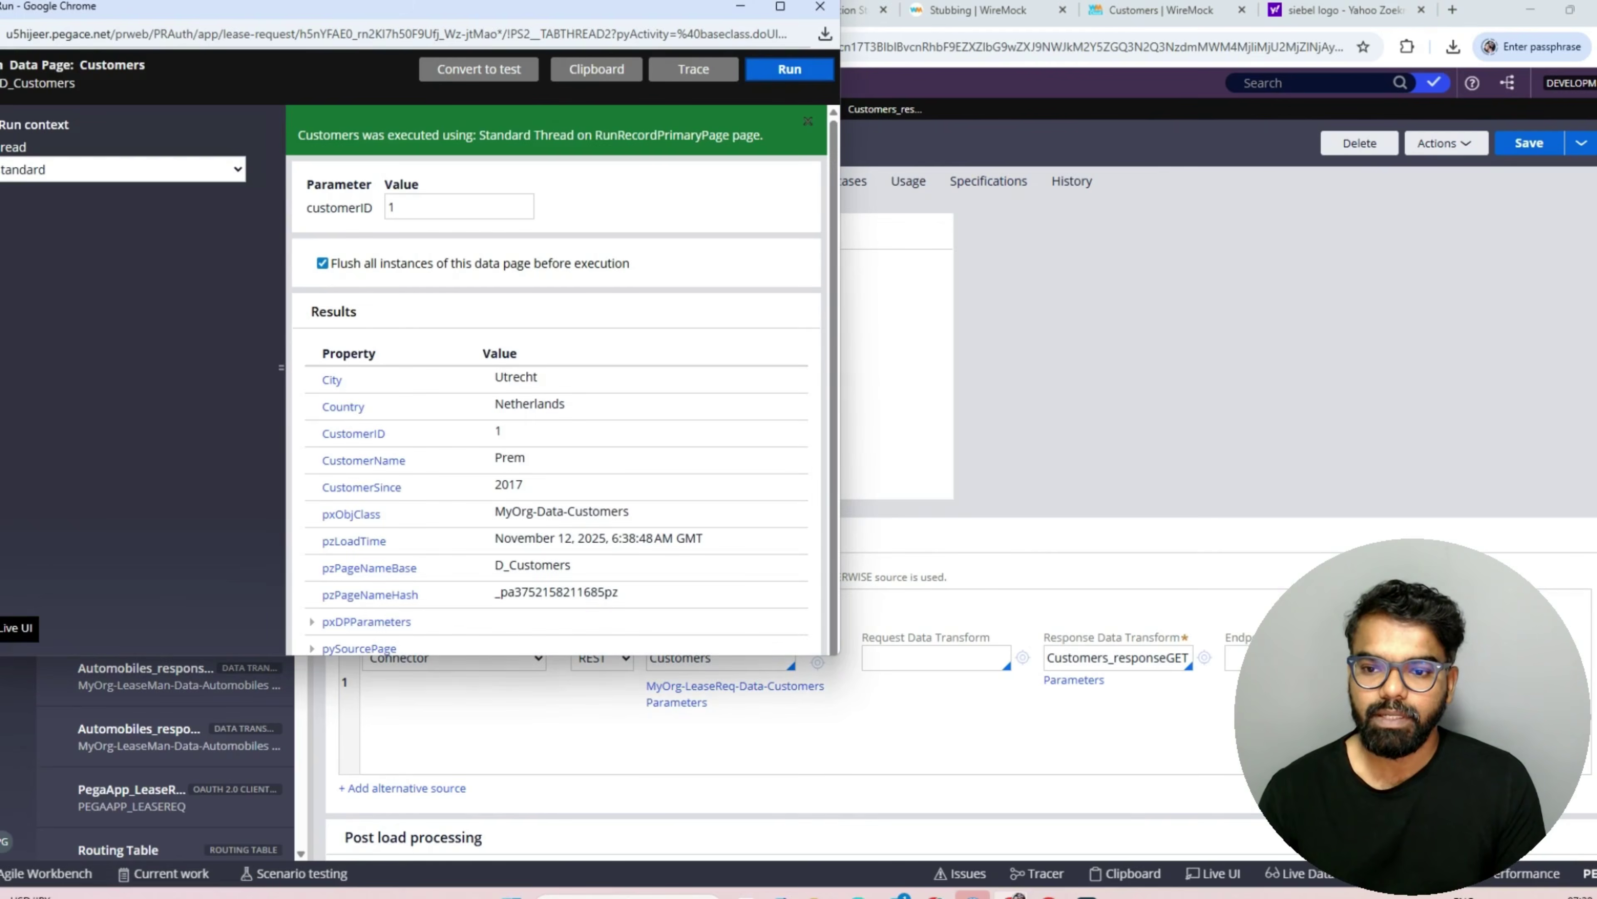
left_click(820, 6)
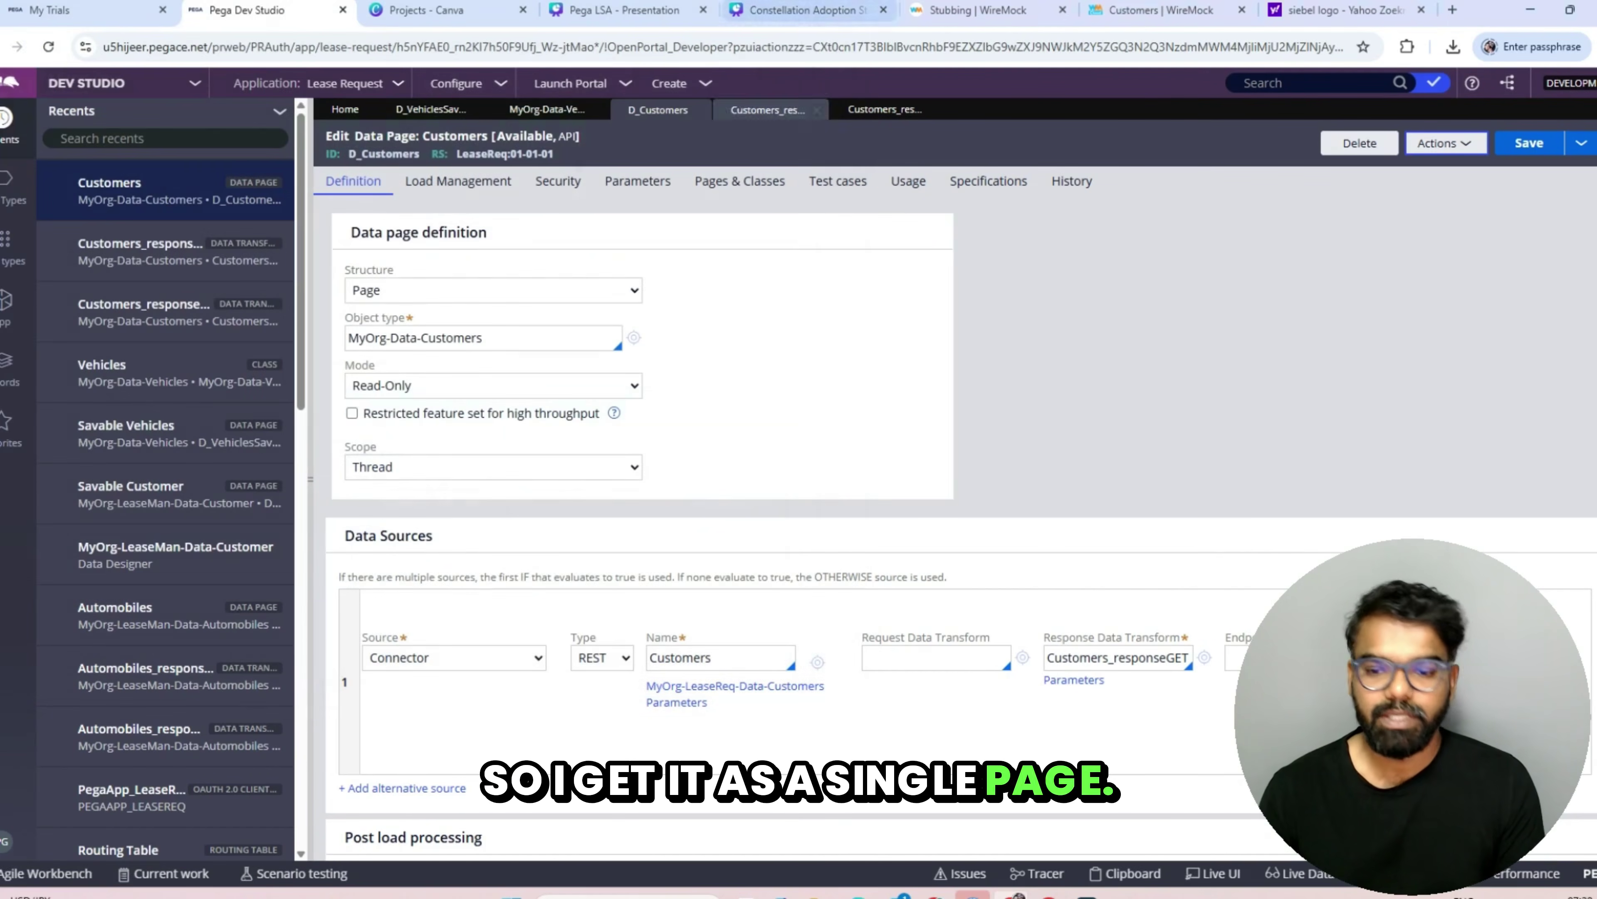
scroll(798, 479, "down", 1)
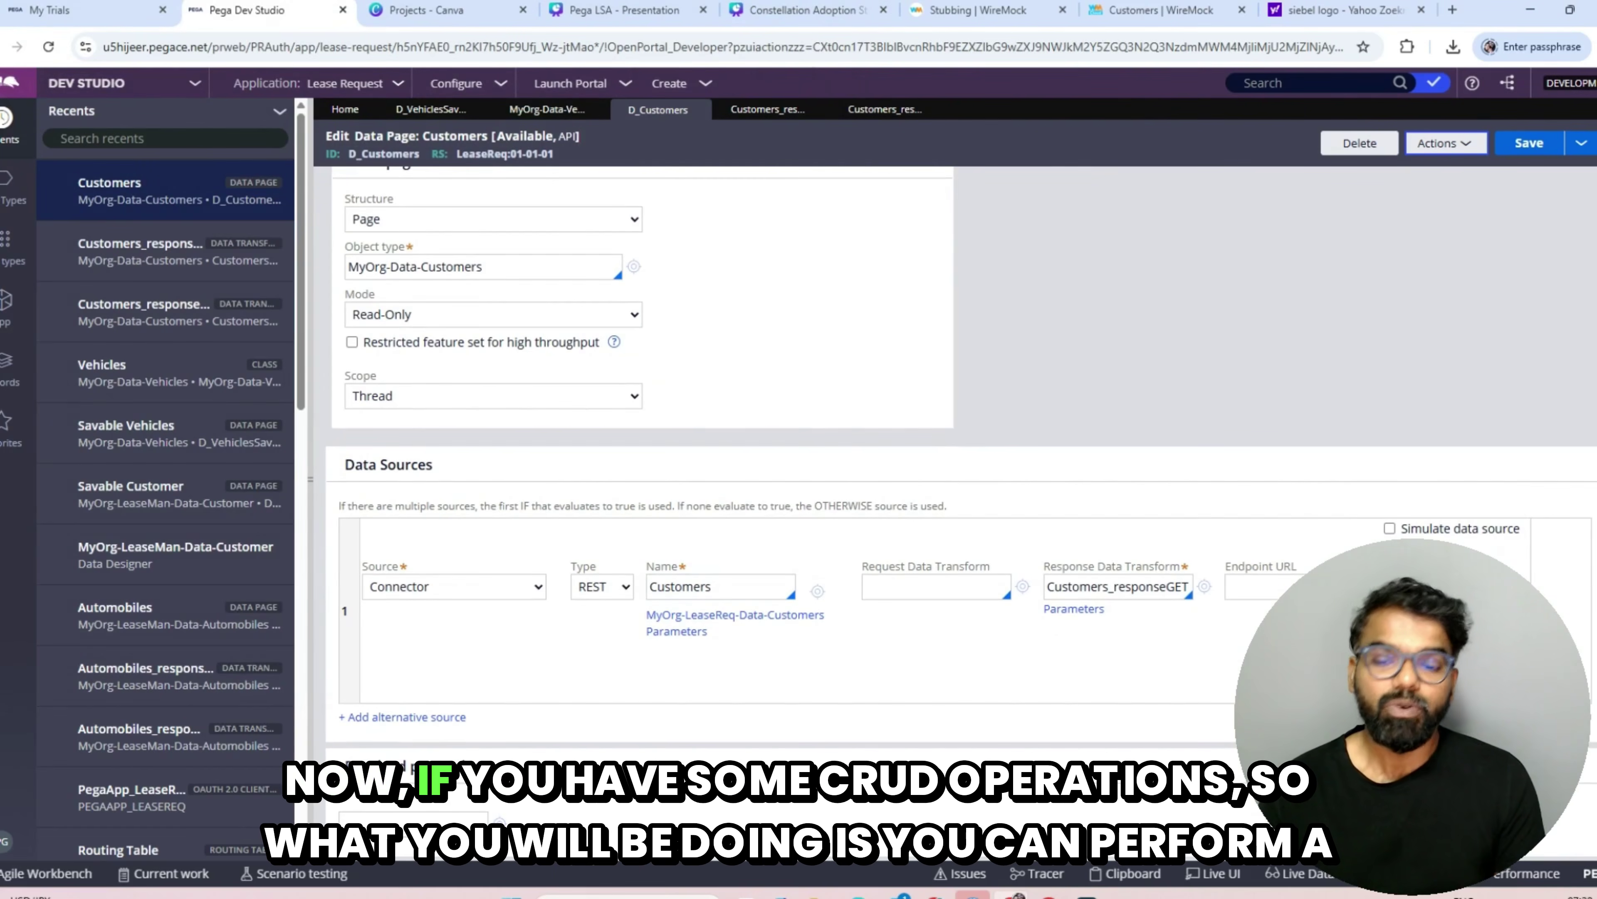
scroll(490, 465, "up", 1)
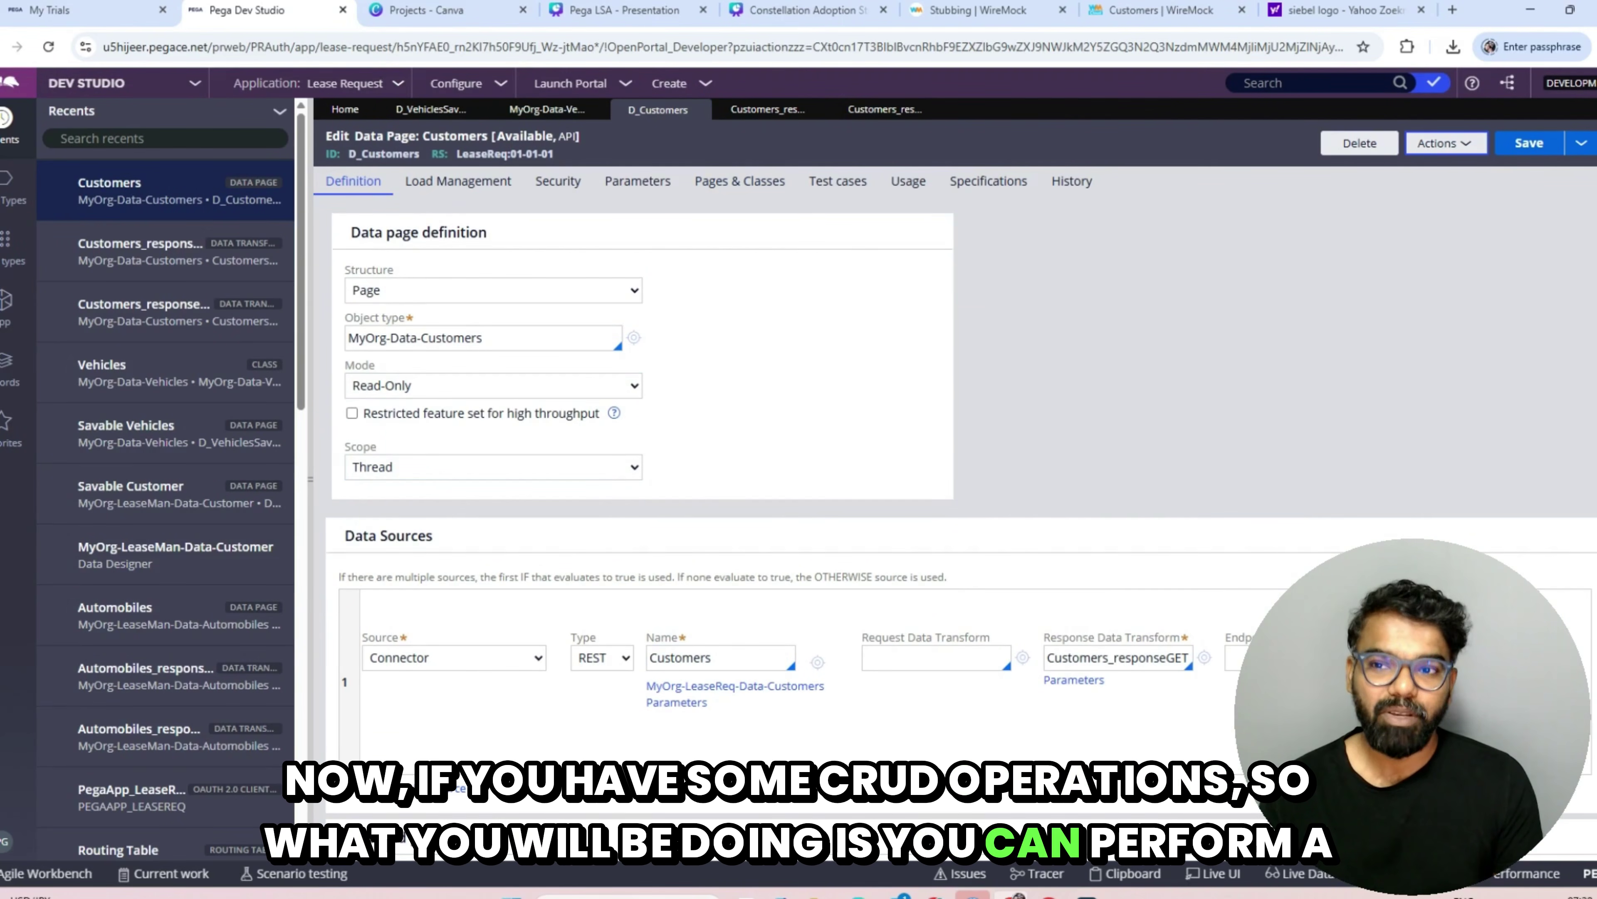
Step: Return to App Studio and open a new save option for the Customers data page to examine its SiebelCRM connection and REST method choices
left_click(124, 82)
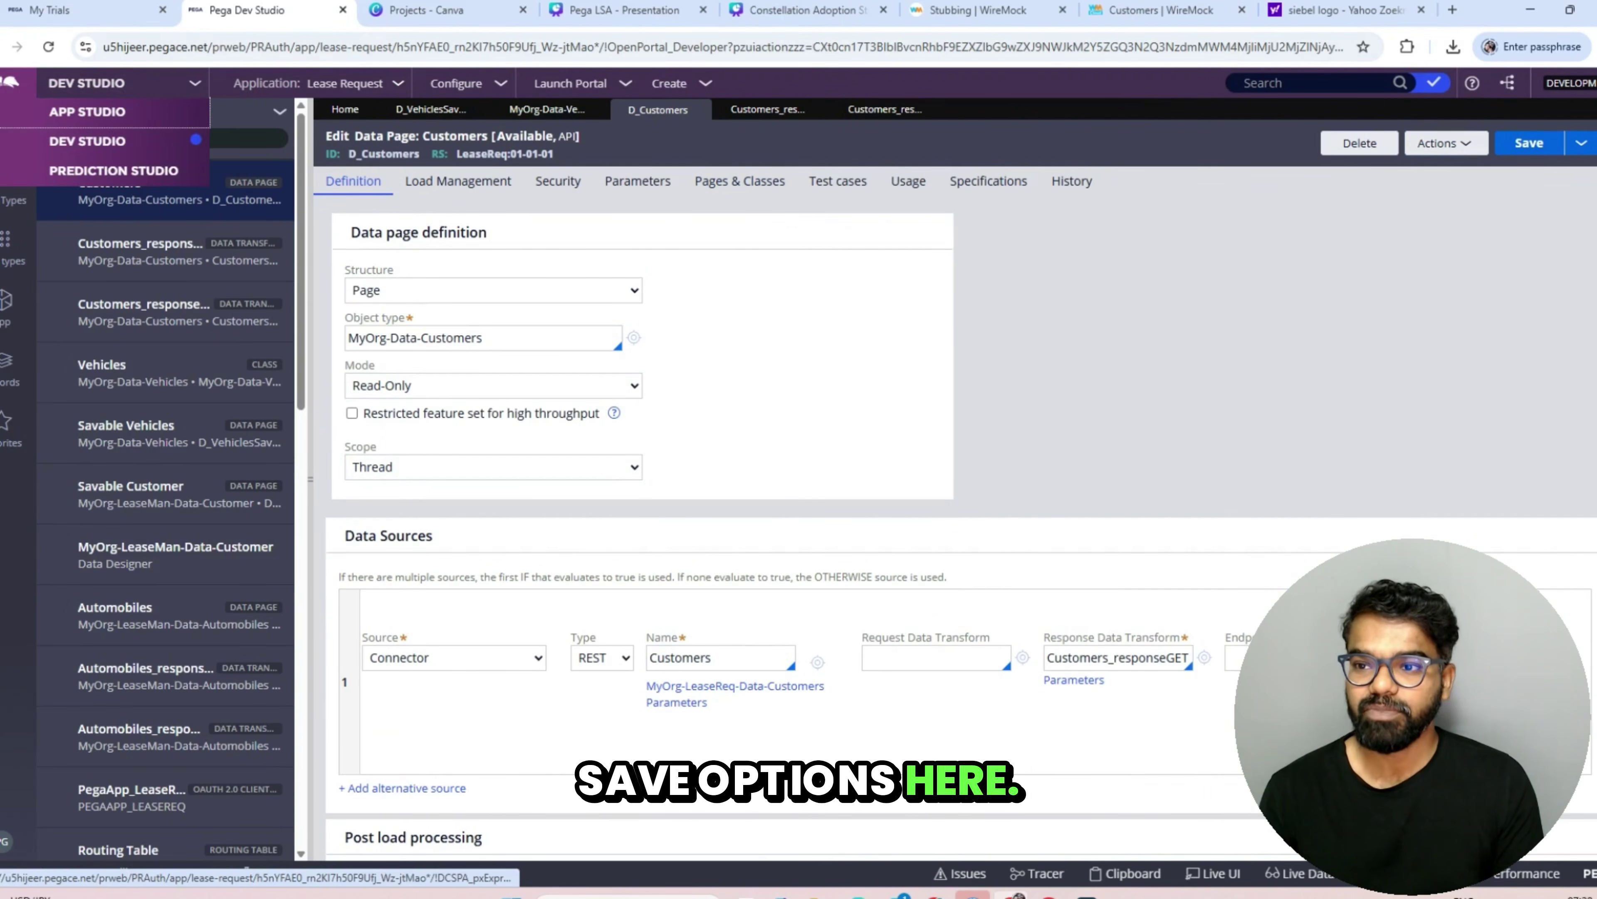
left_click(87, 111)
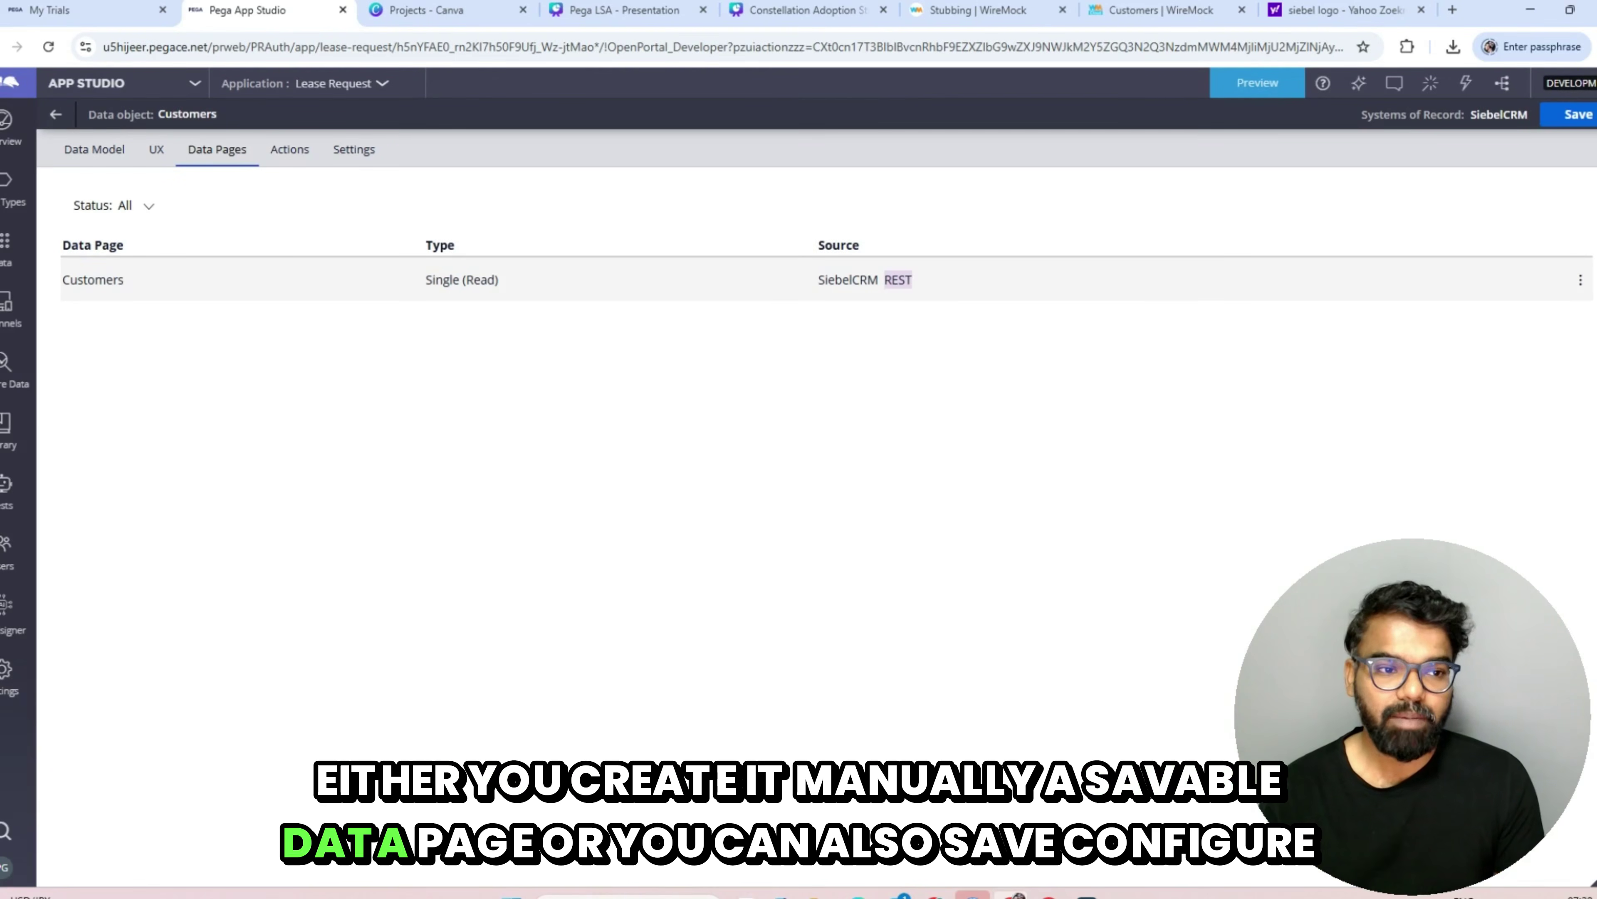
left_click(1580, 279)
left_click(1501, 367)
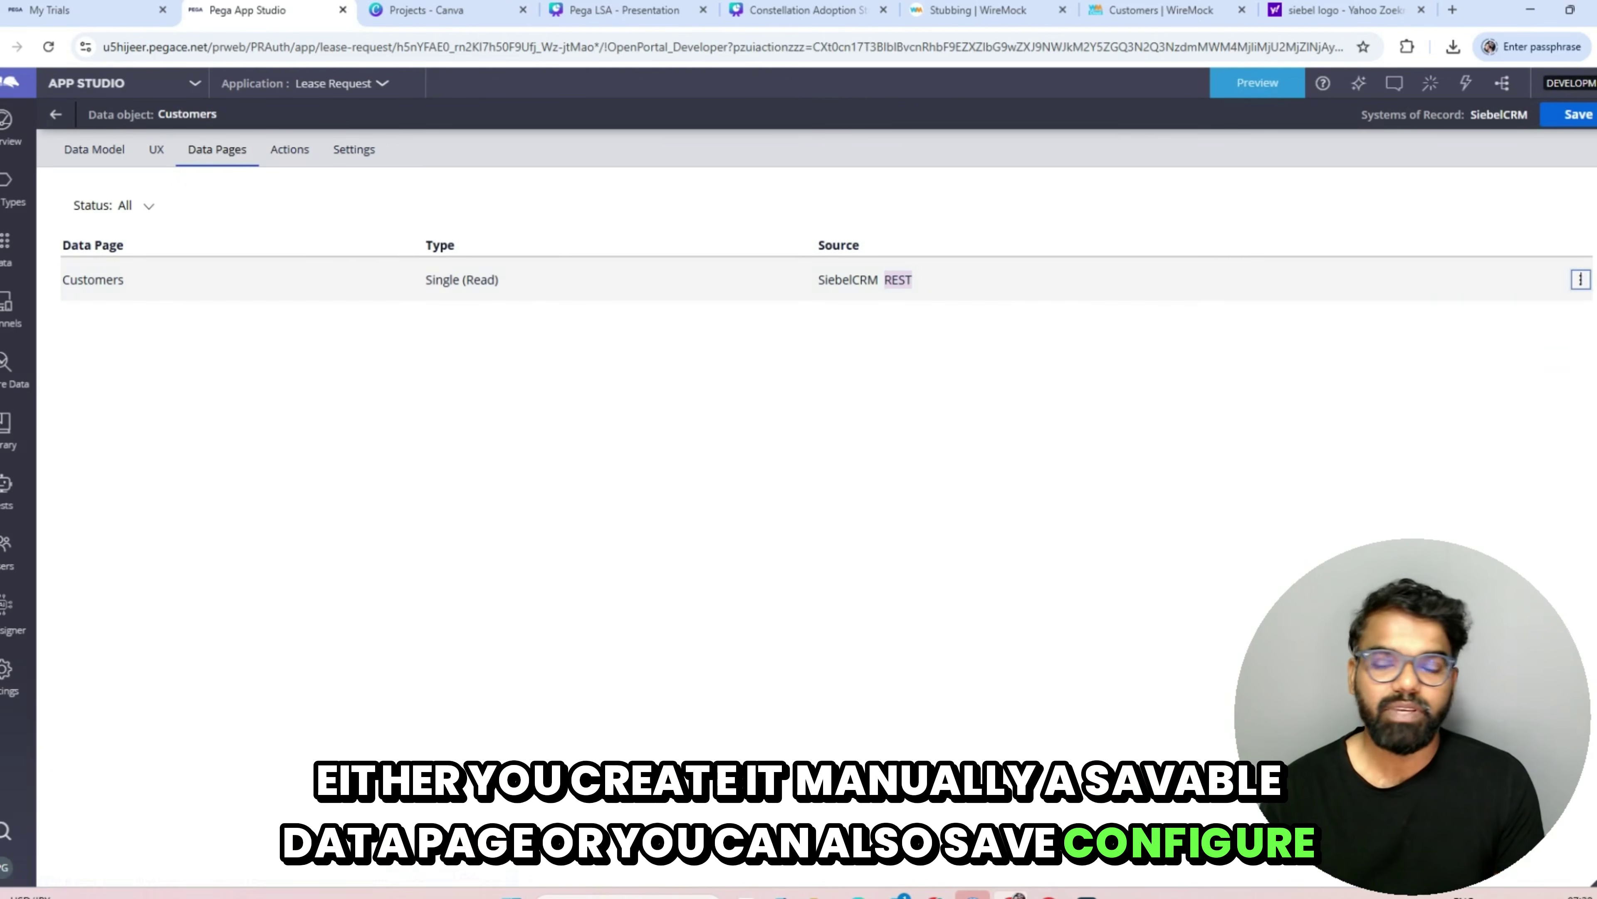
left_click(1388, 263)
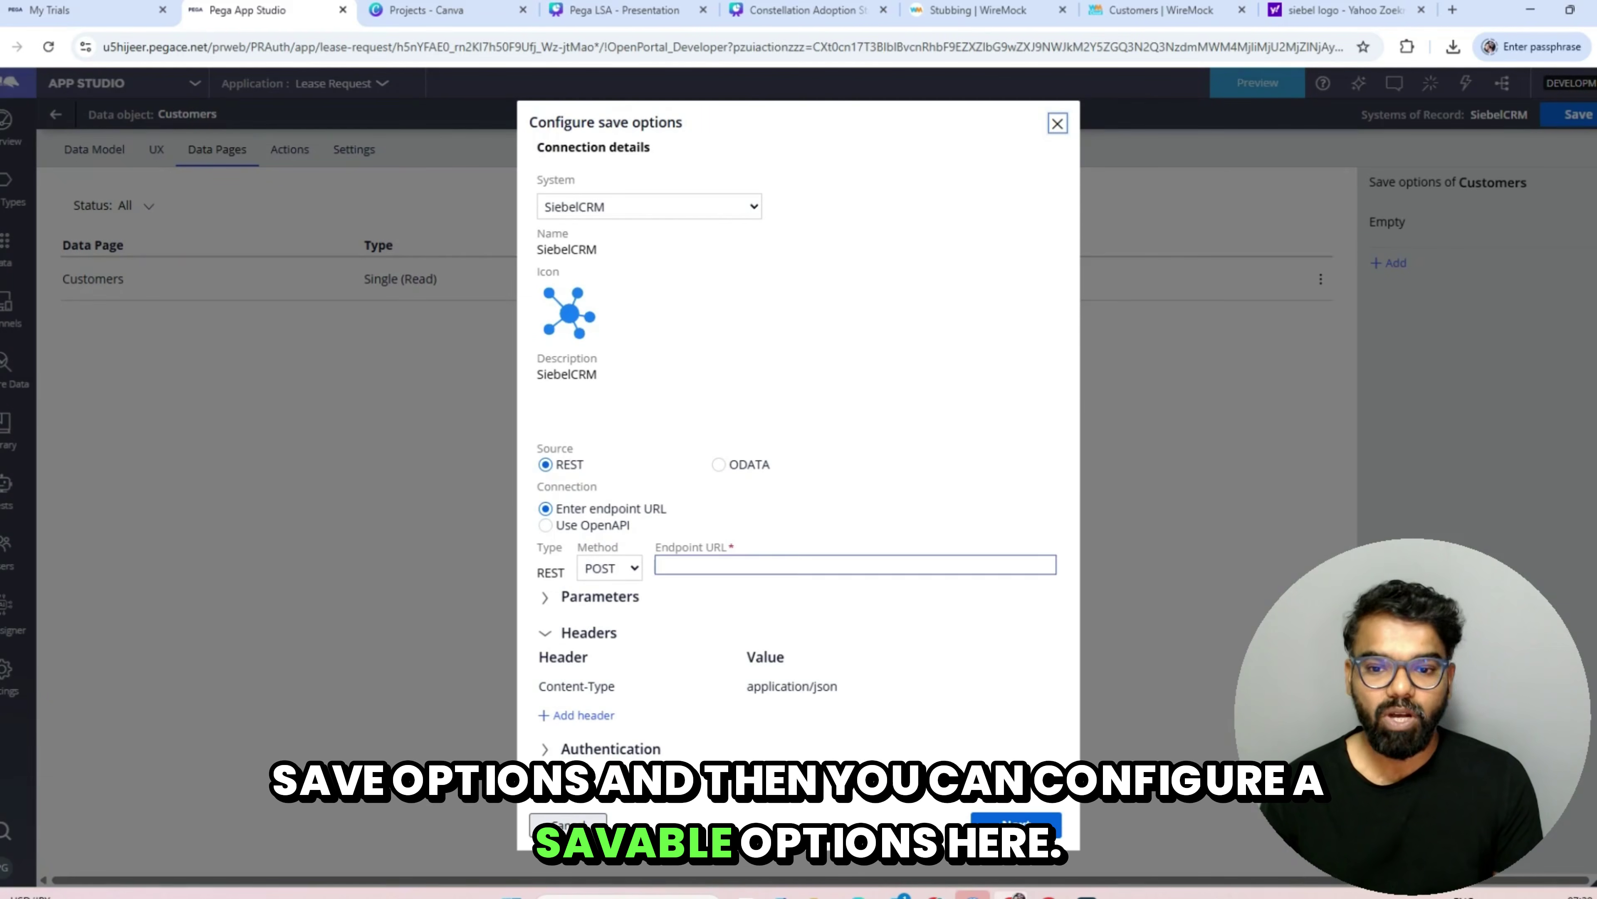
left_click(609, 567)
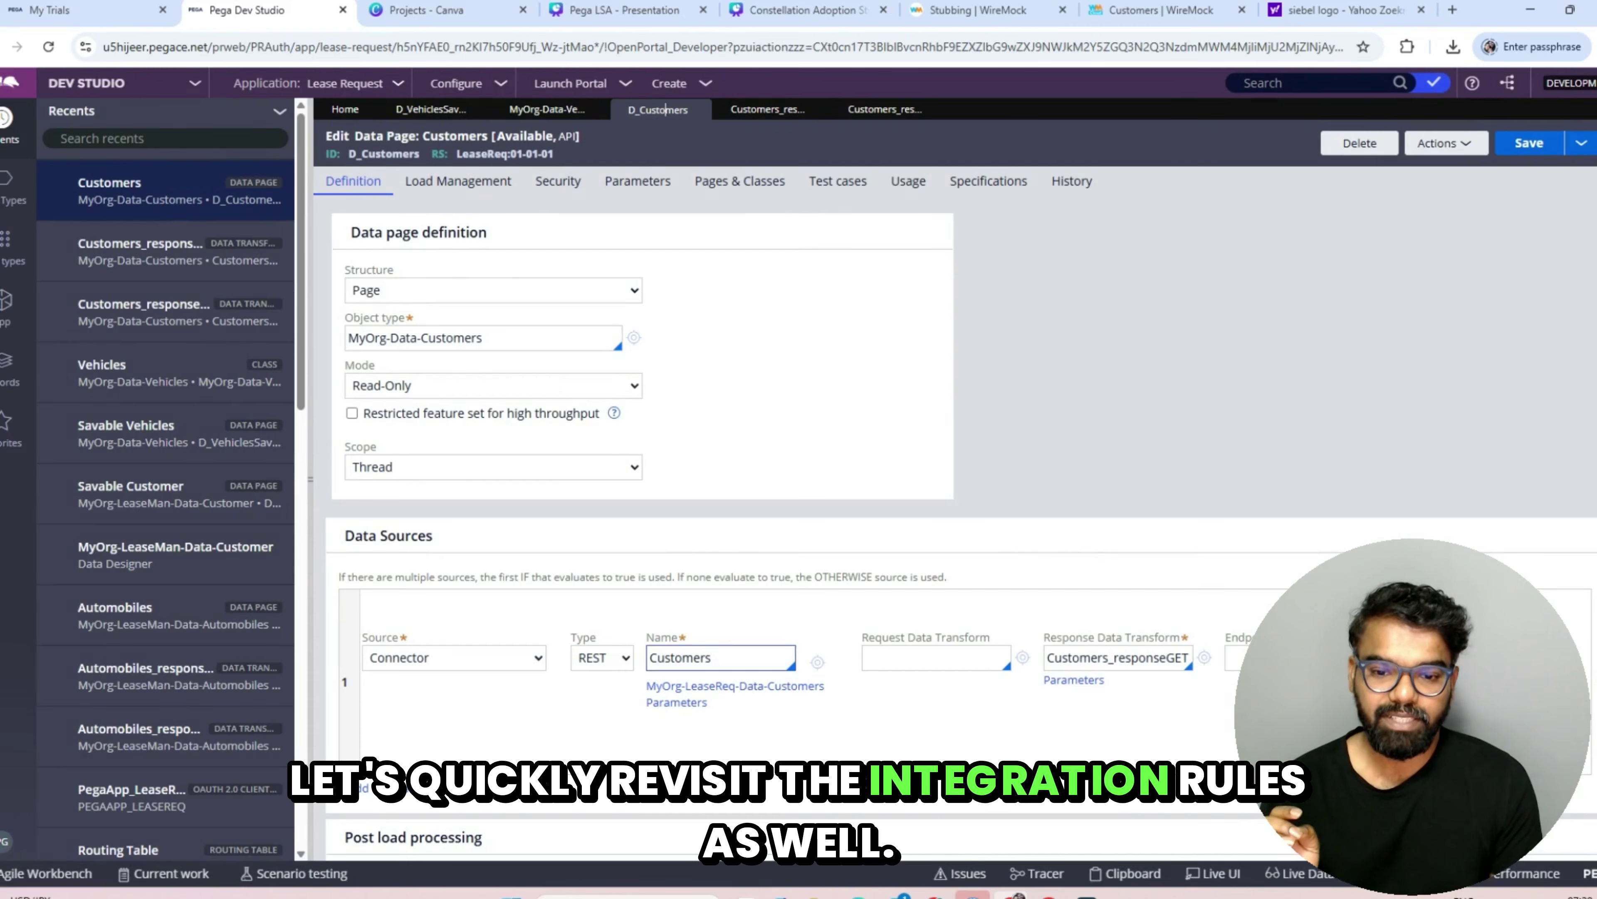
Step: Examine the URL configuration and authentication of the data page's REST connector in Dev Studio, along with its BaseURL application setting, and close both rules
left_click(818, 660)
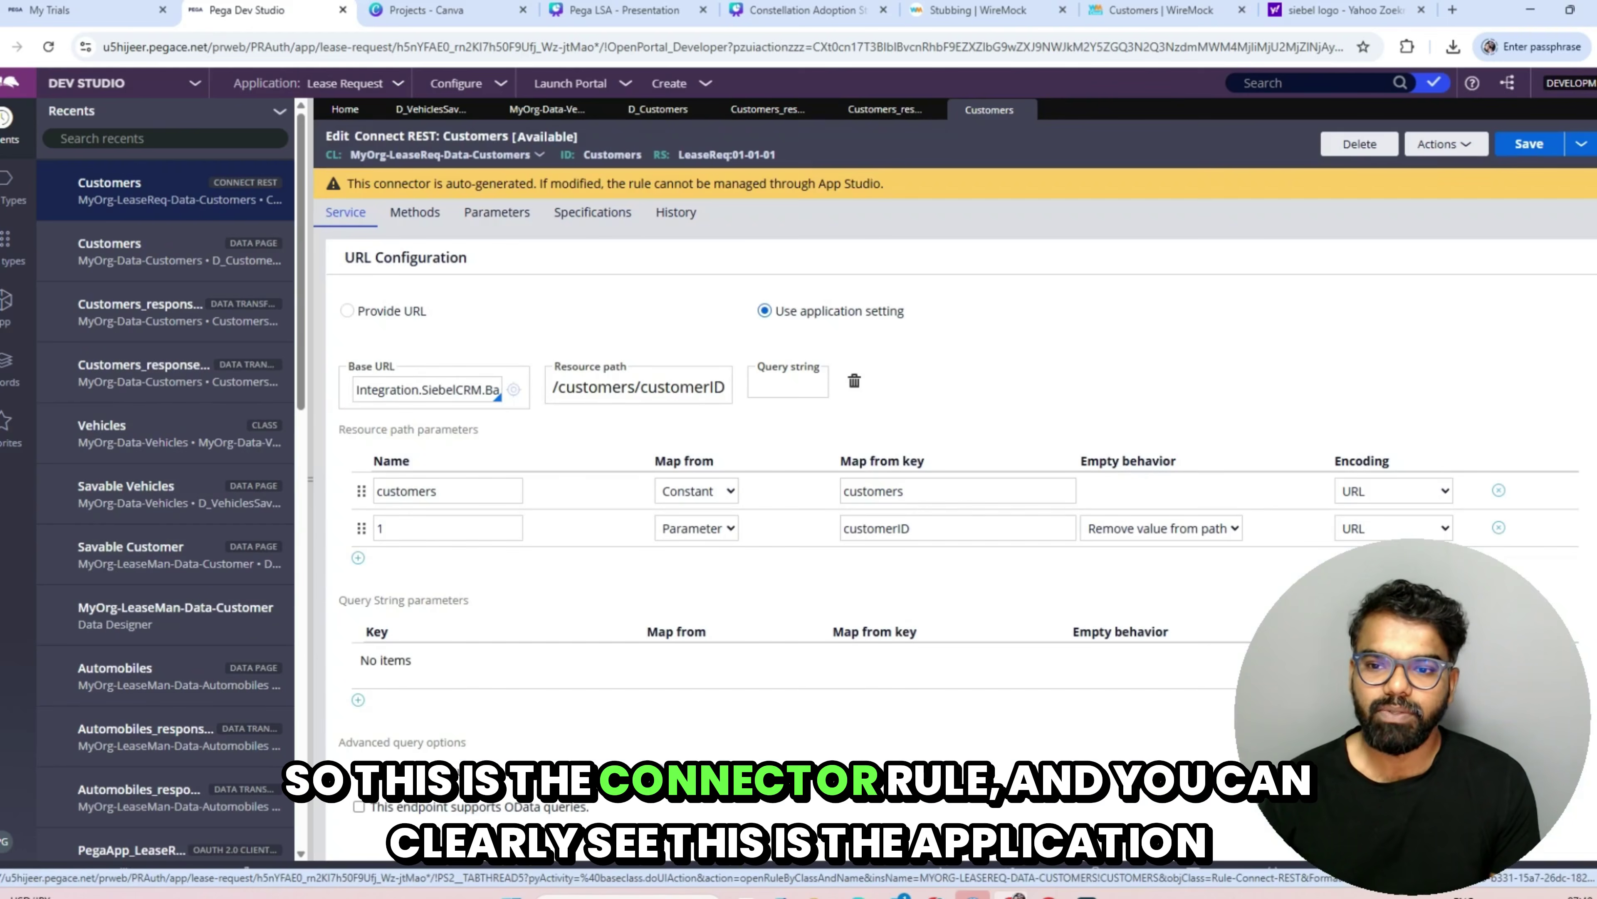
left_click_drag(435, 390, 501, 391)
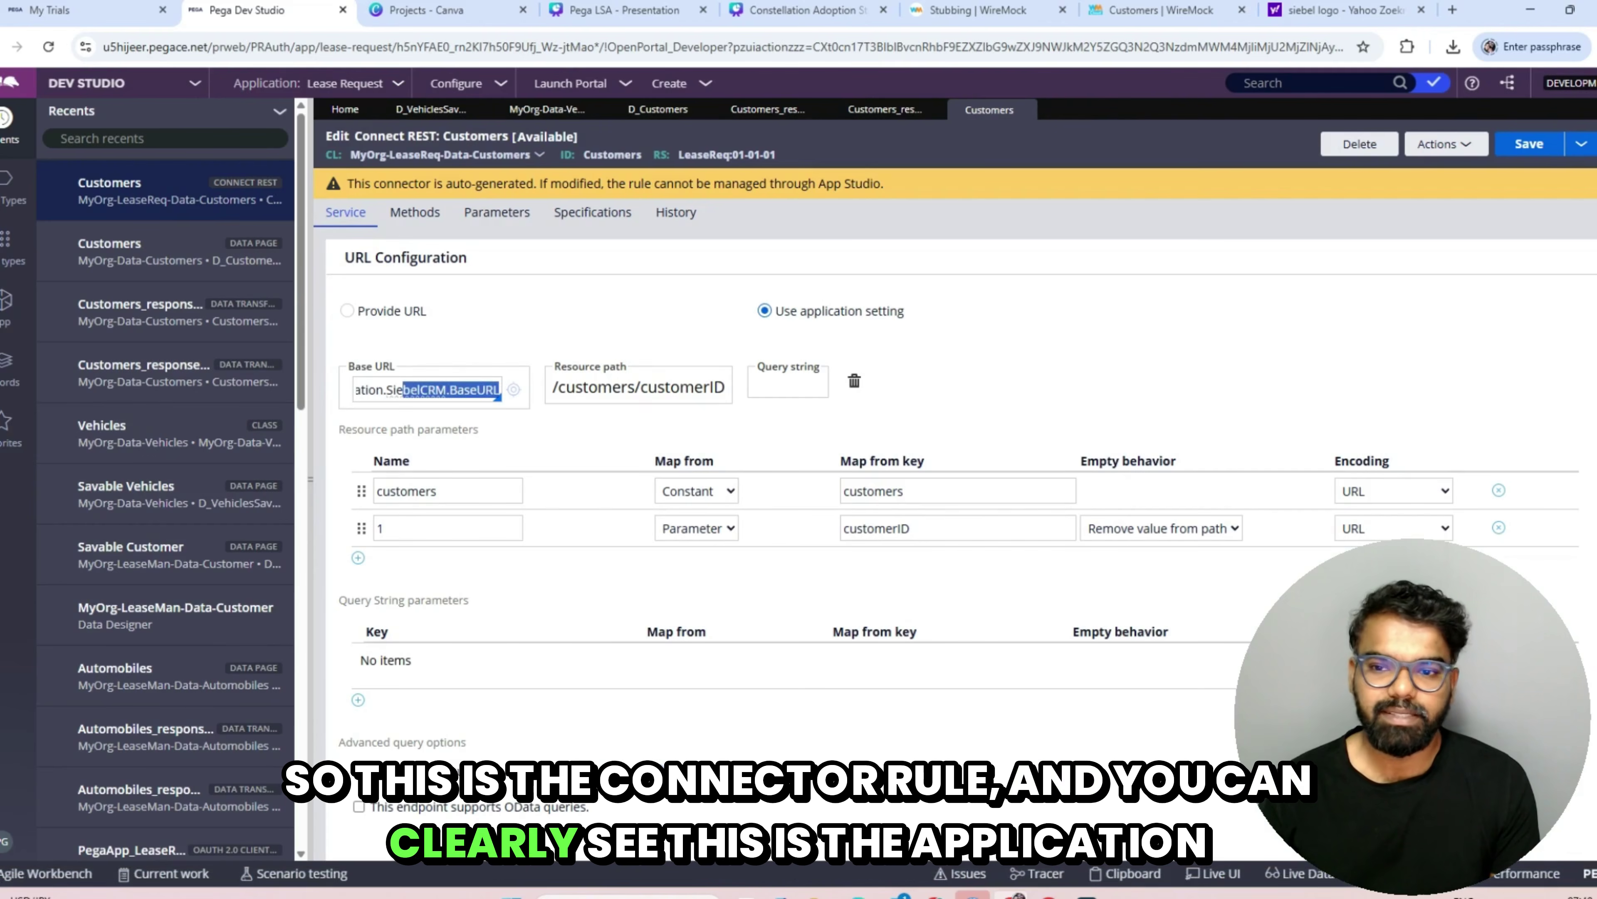
left_click(514, 389)
left_click(972, 111)
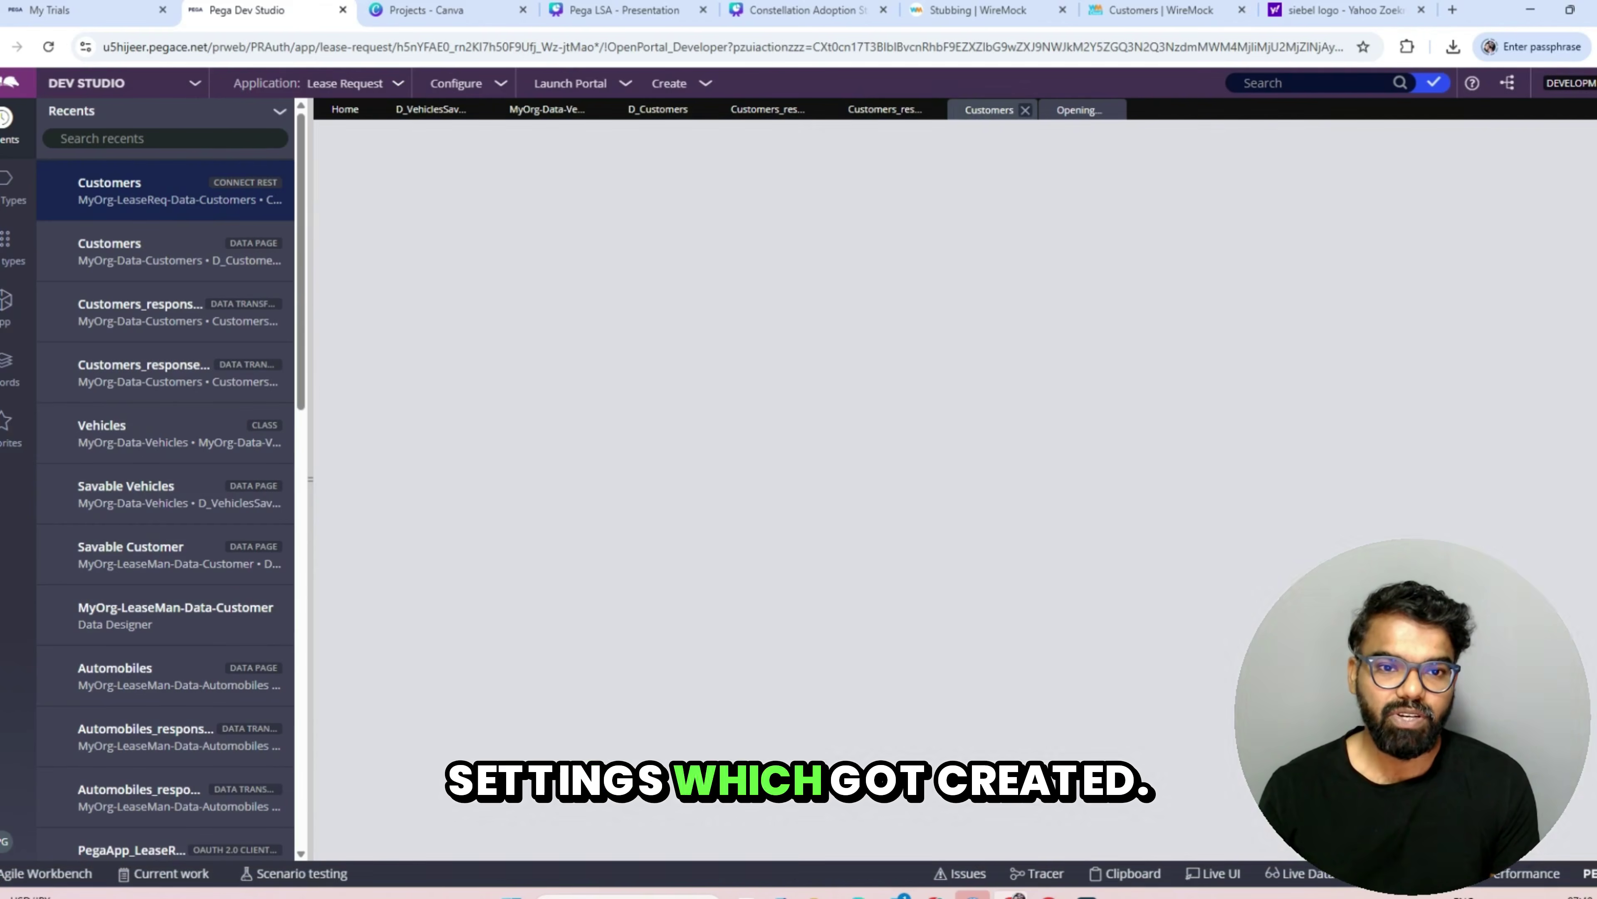
scroll(786, 504, "down", 8)
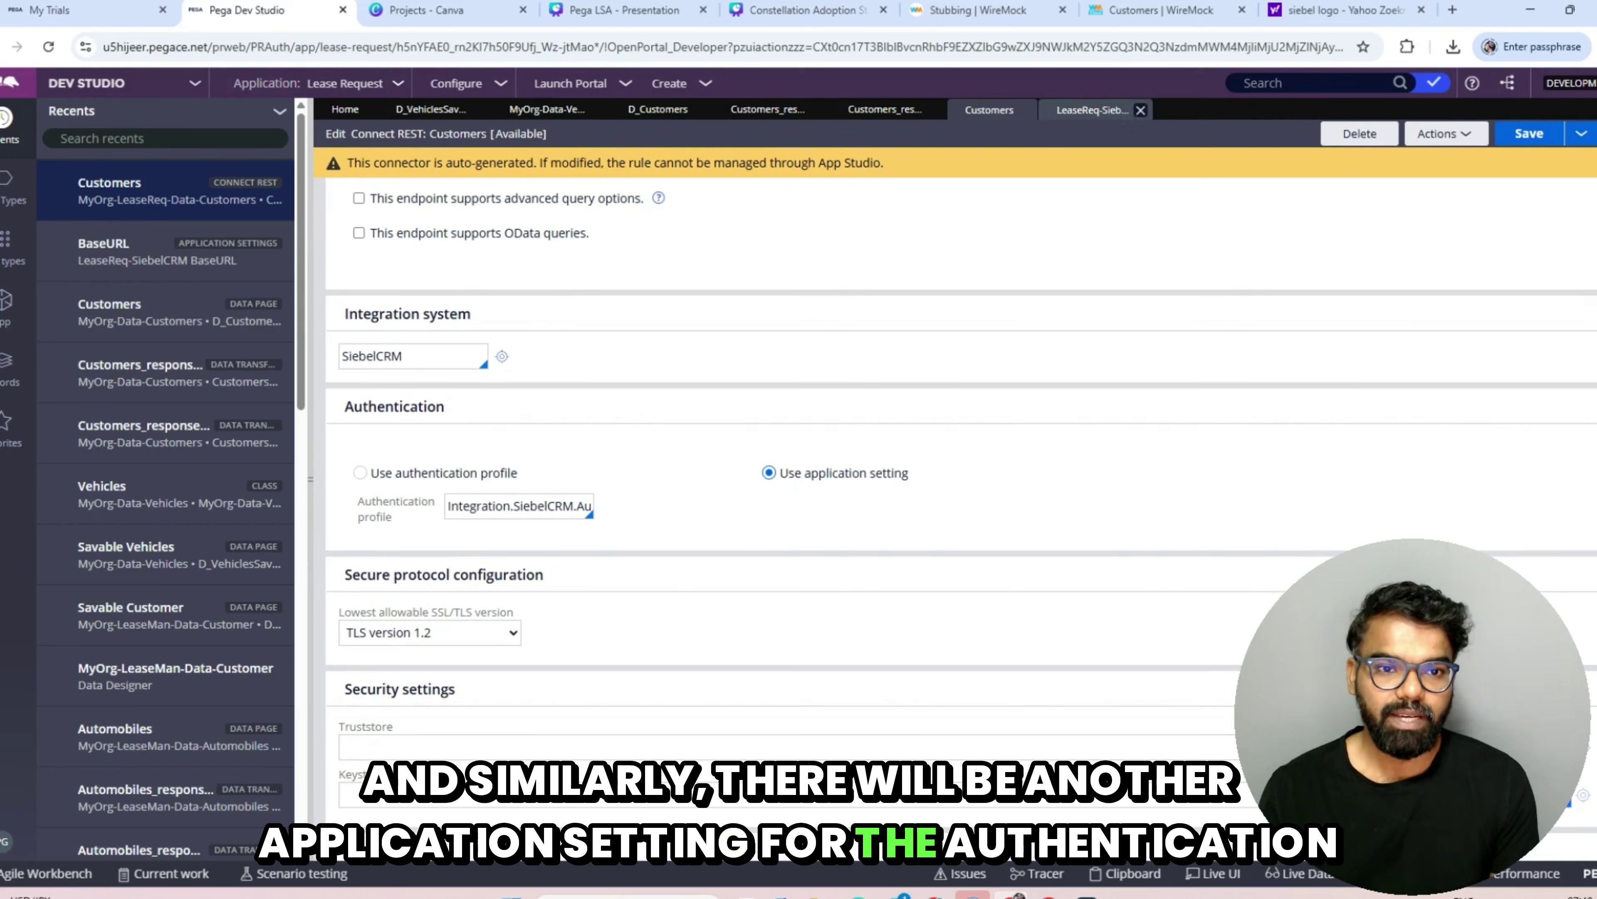
left_click(1093, 109)
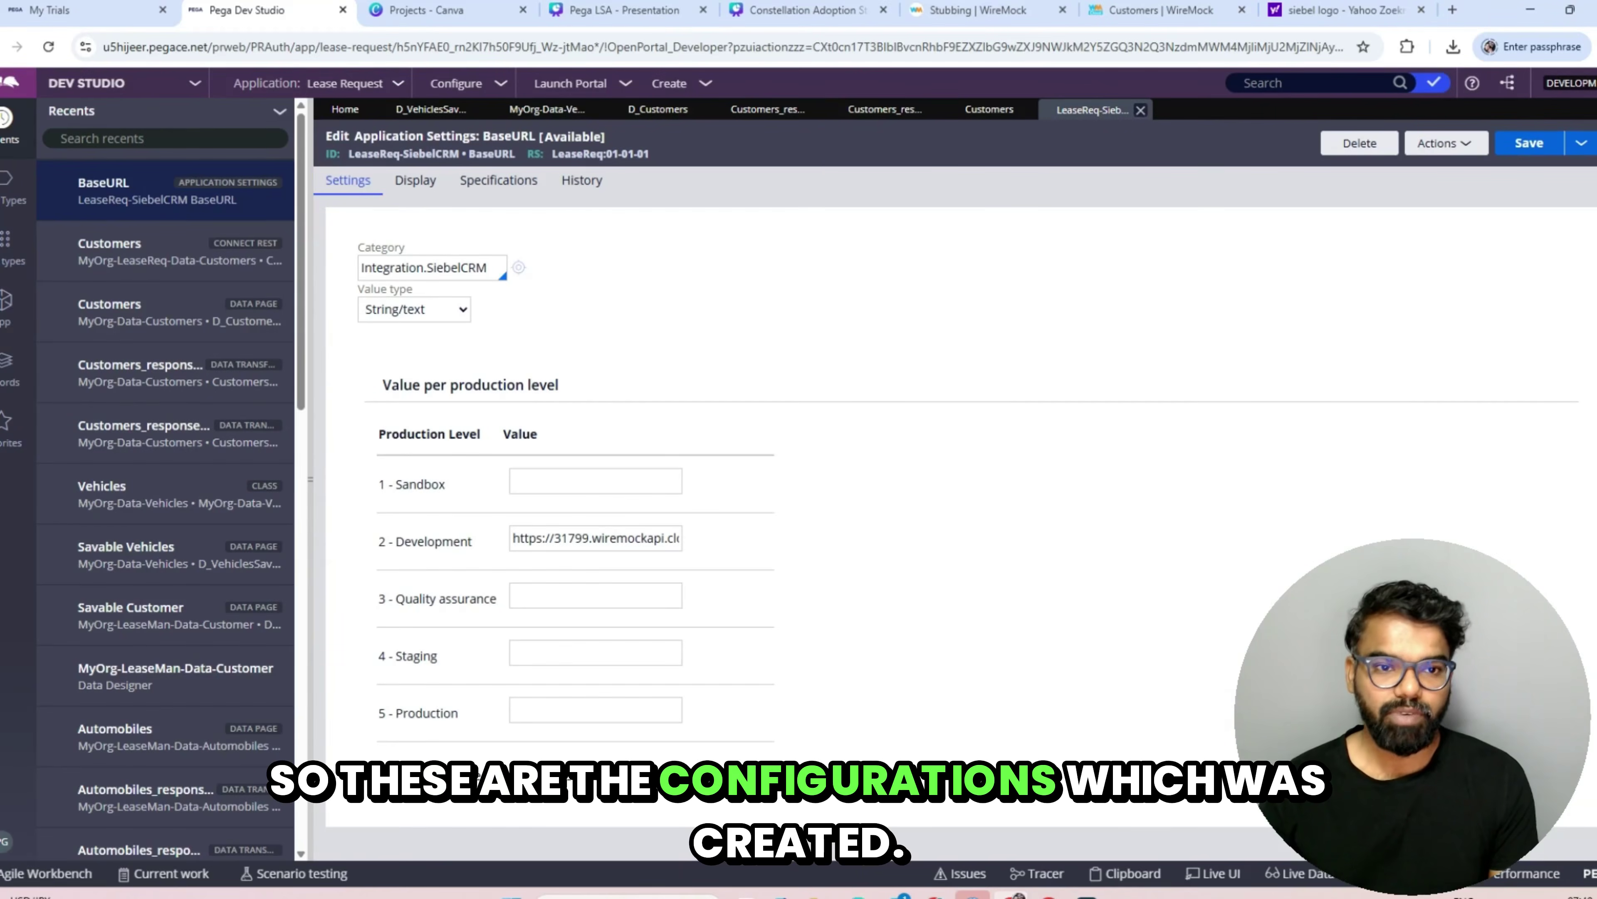
left_click(1141, 110)
left_click(1025, 109)
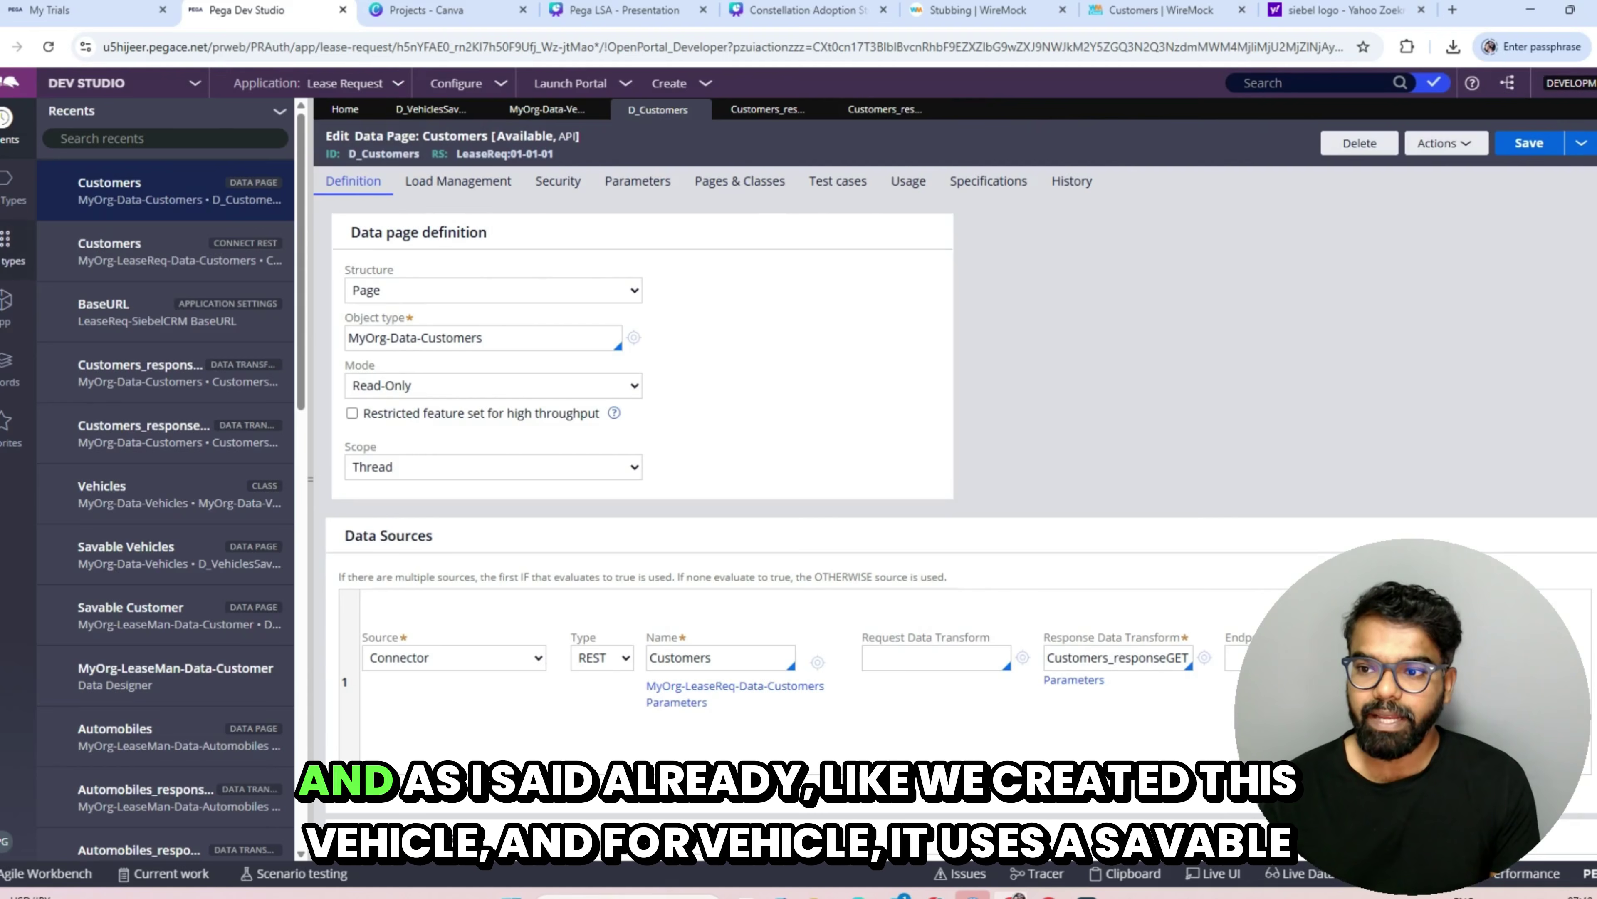
Step: Open the Savable Vehicles data page from the Vehicles data type's sources and examine its data save options
left_click(11, 248)
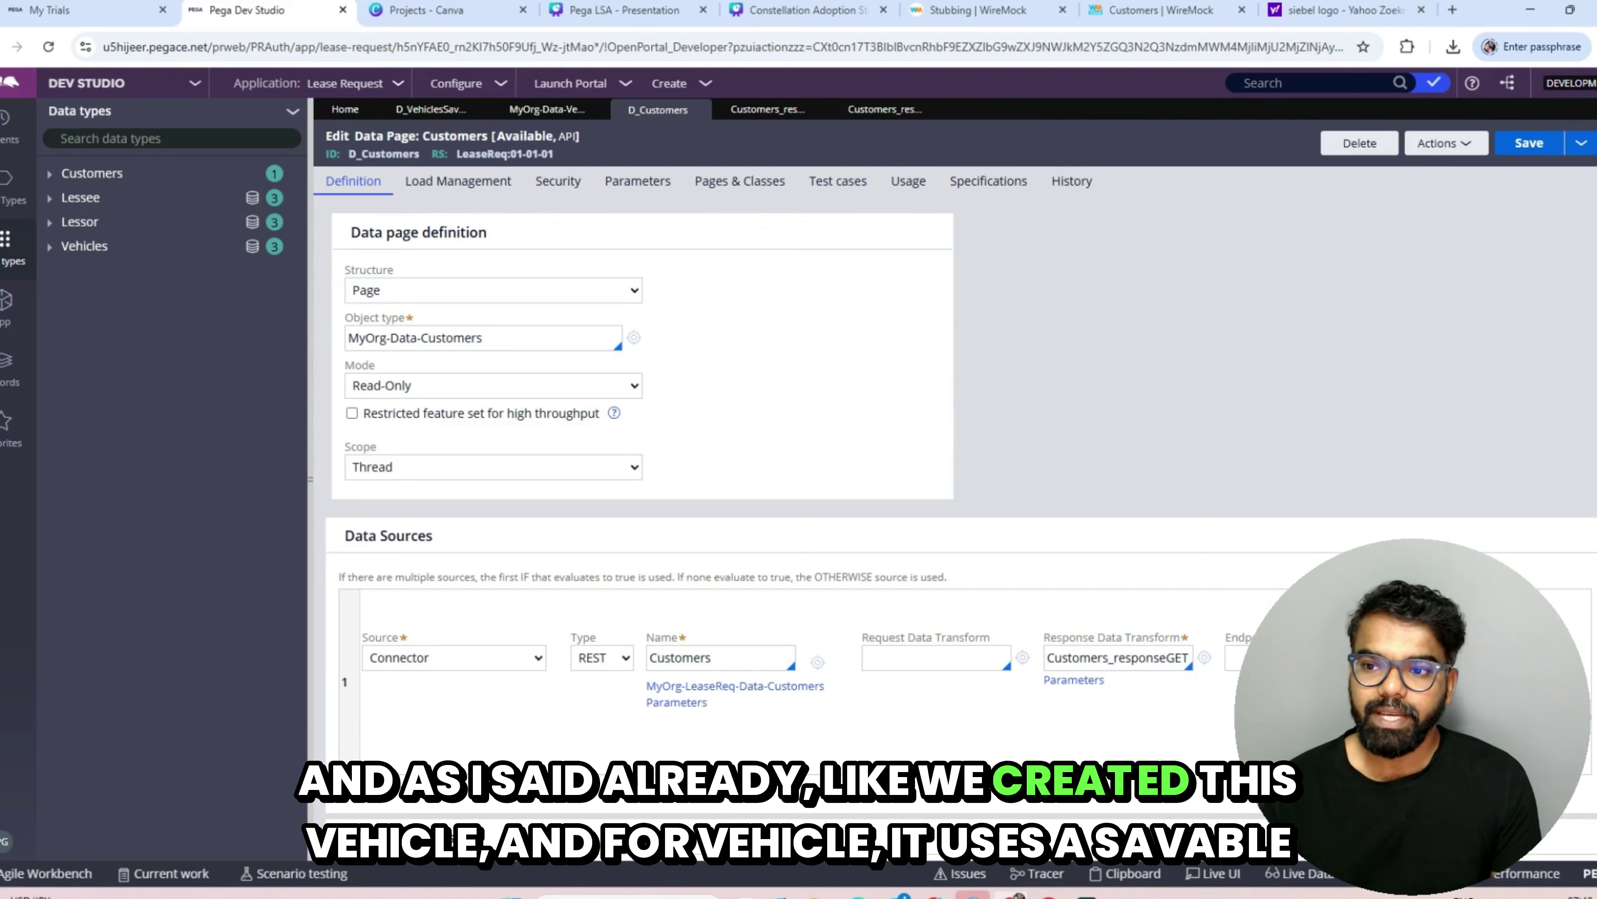
left_click(84, 246)
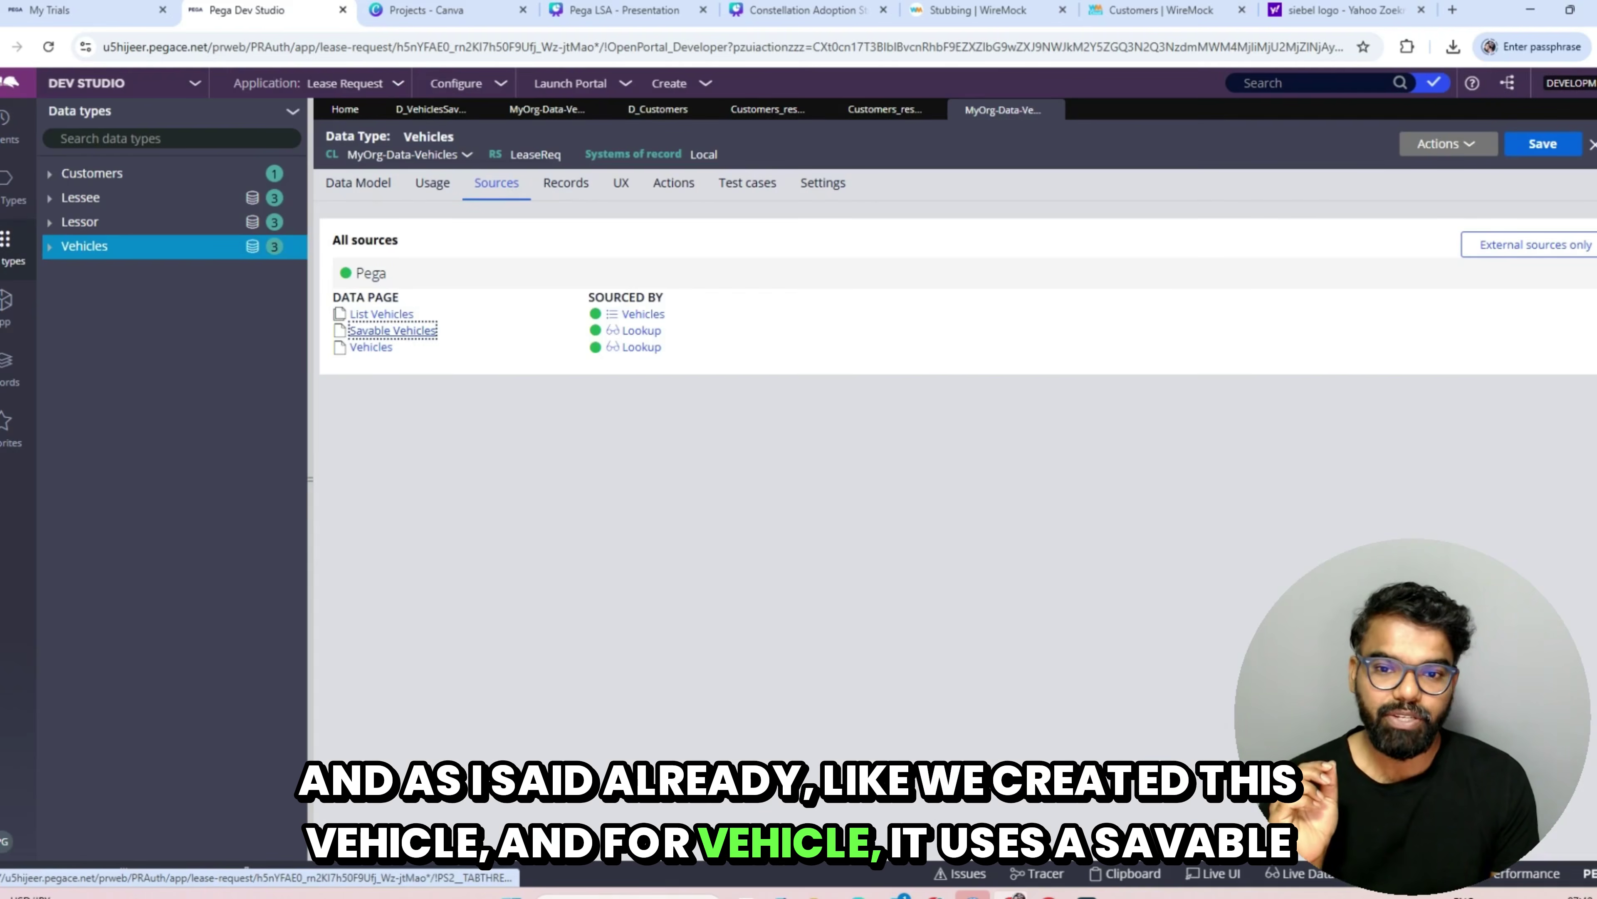
left_click(393, 331)
scroll(453, 547, "down", 8)
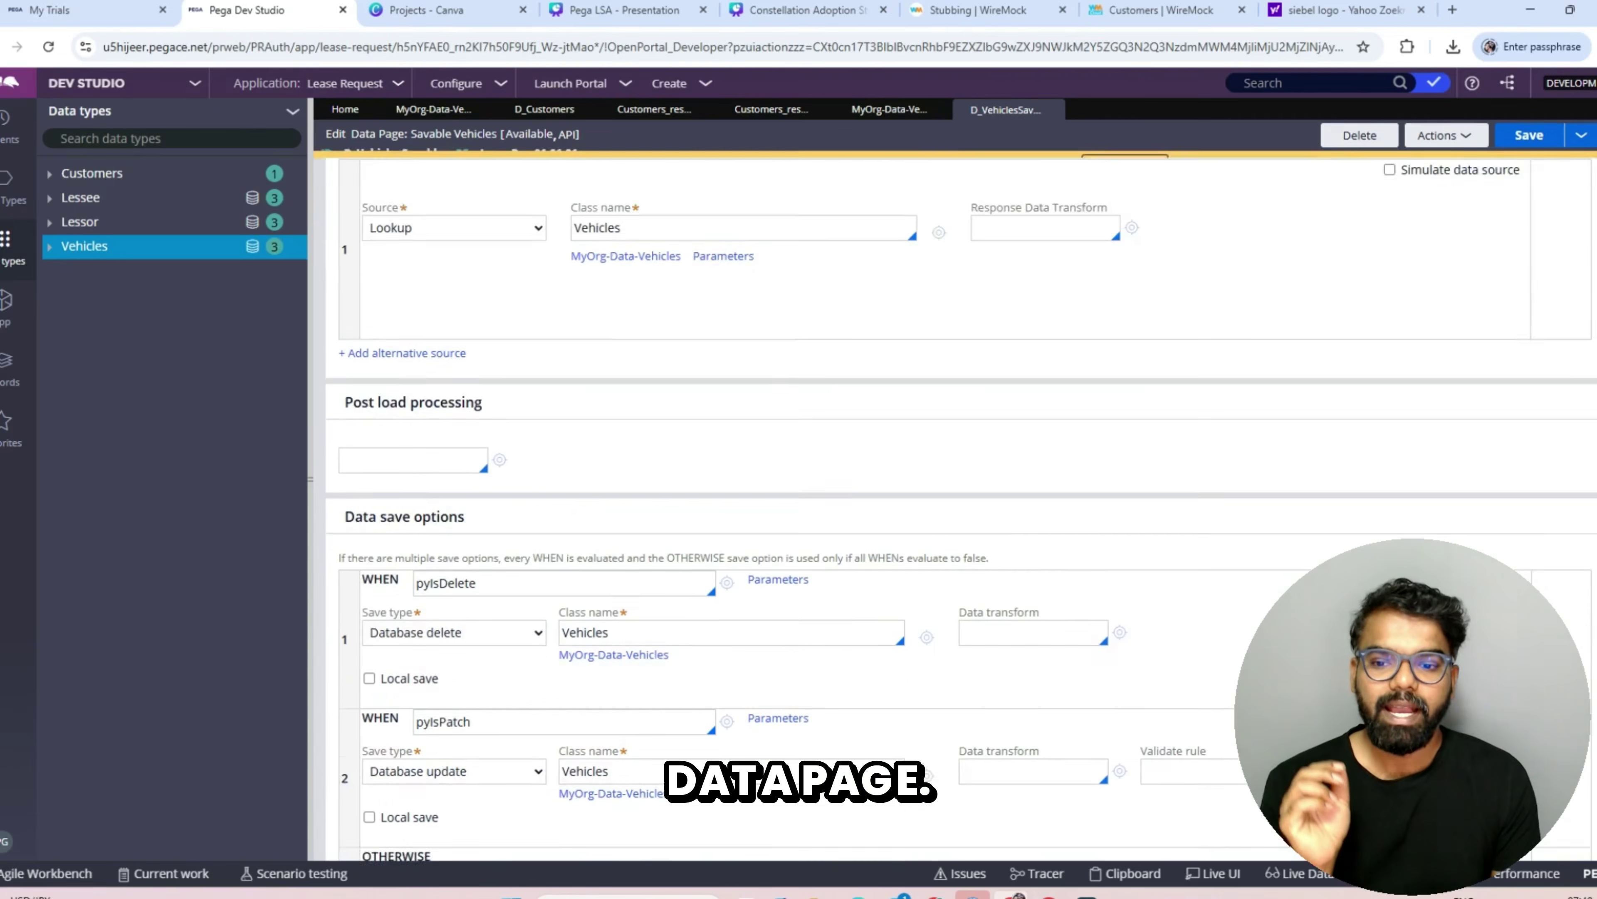
left_click(476, 500)
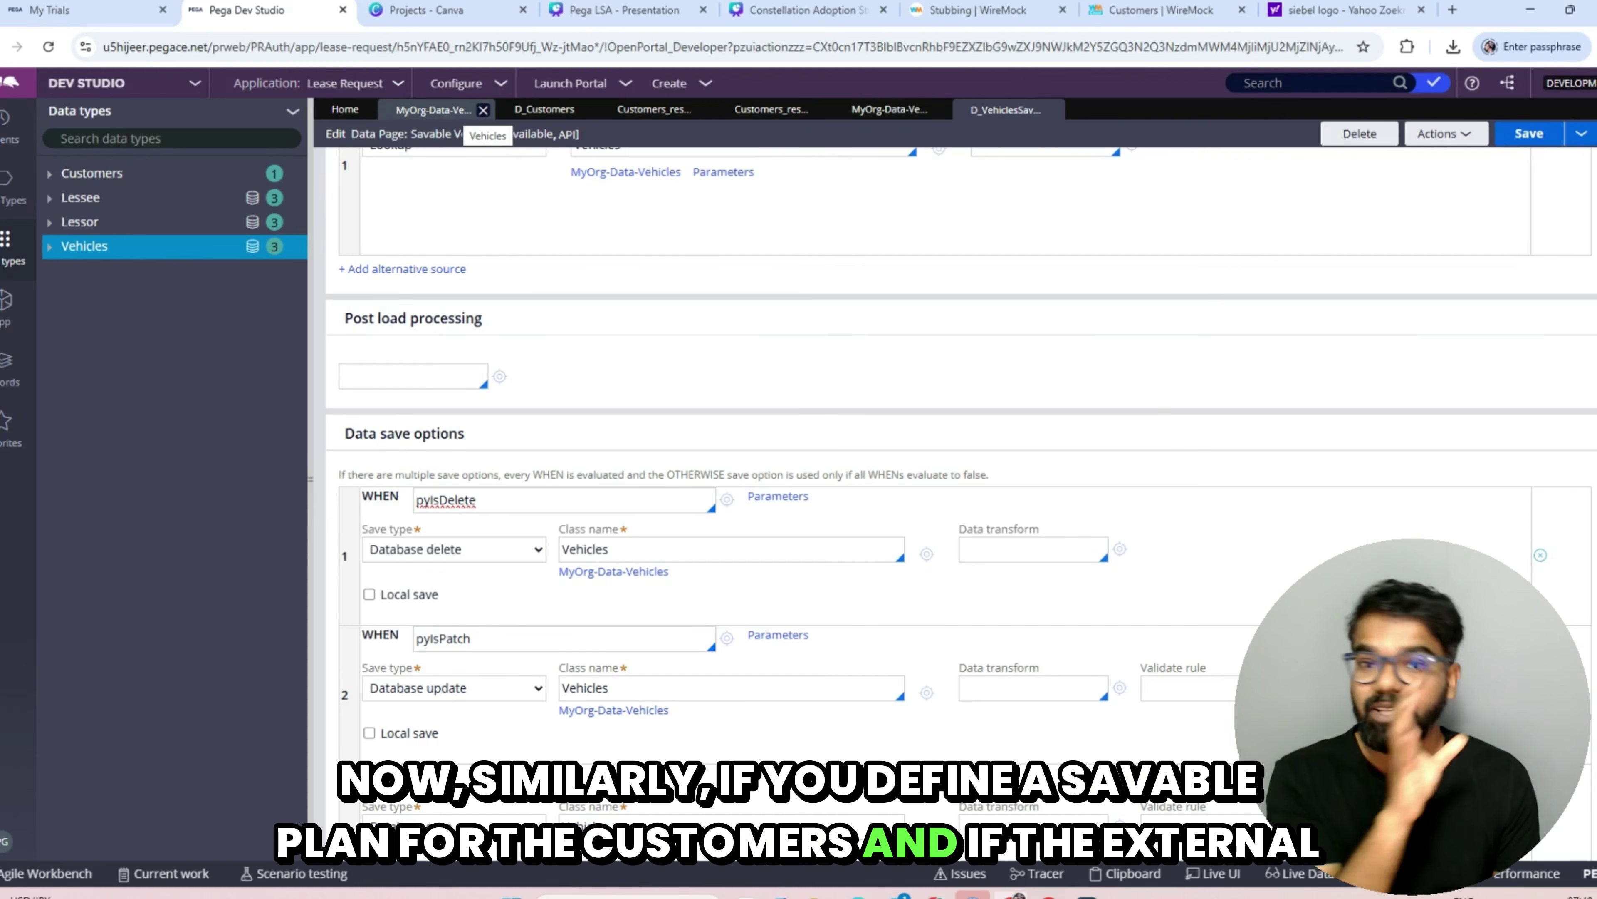
Step: Examine the Vehicles class rule, then the Customers data page definition and data sources
left_click(434, 110)
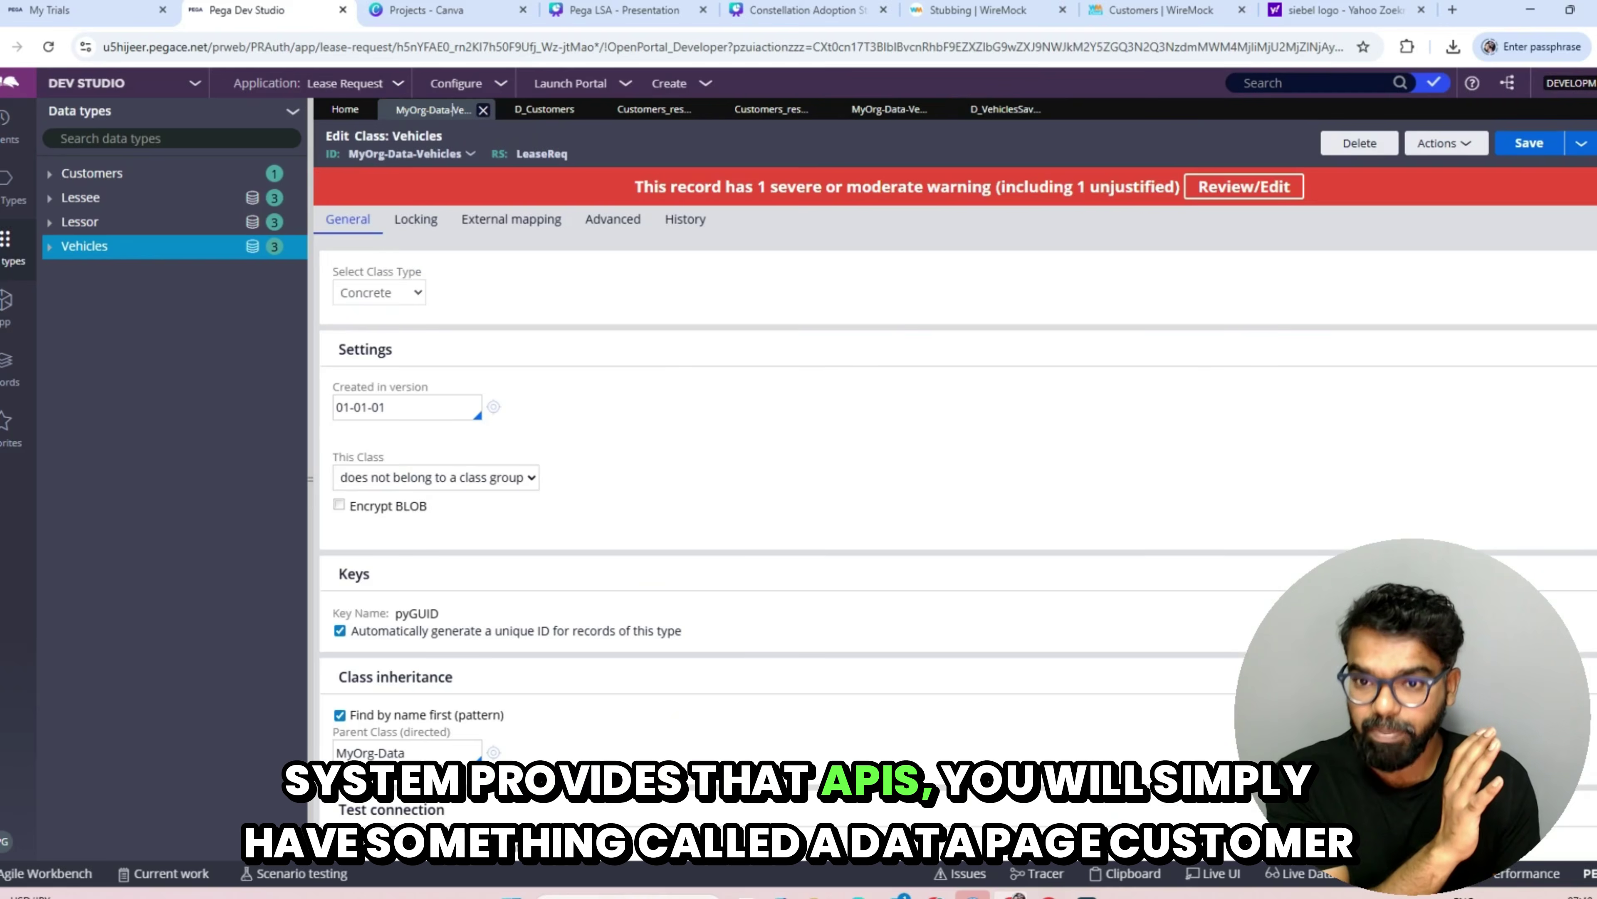
left_click(544, 109)
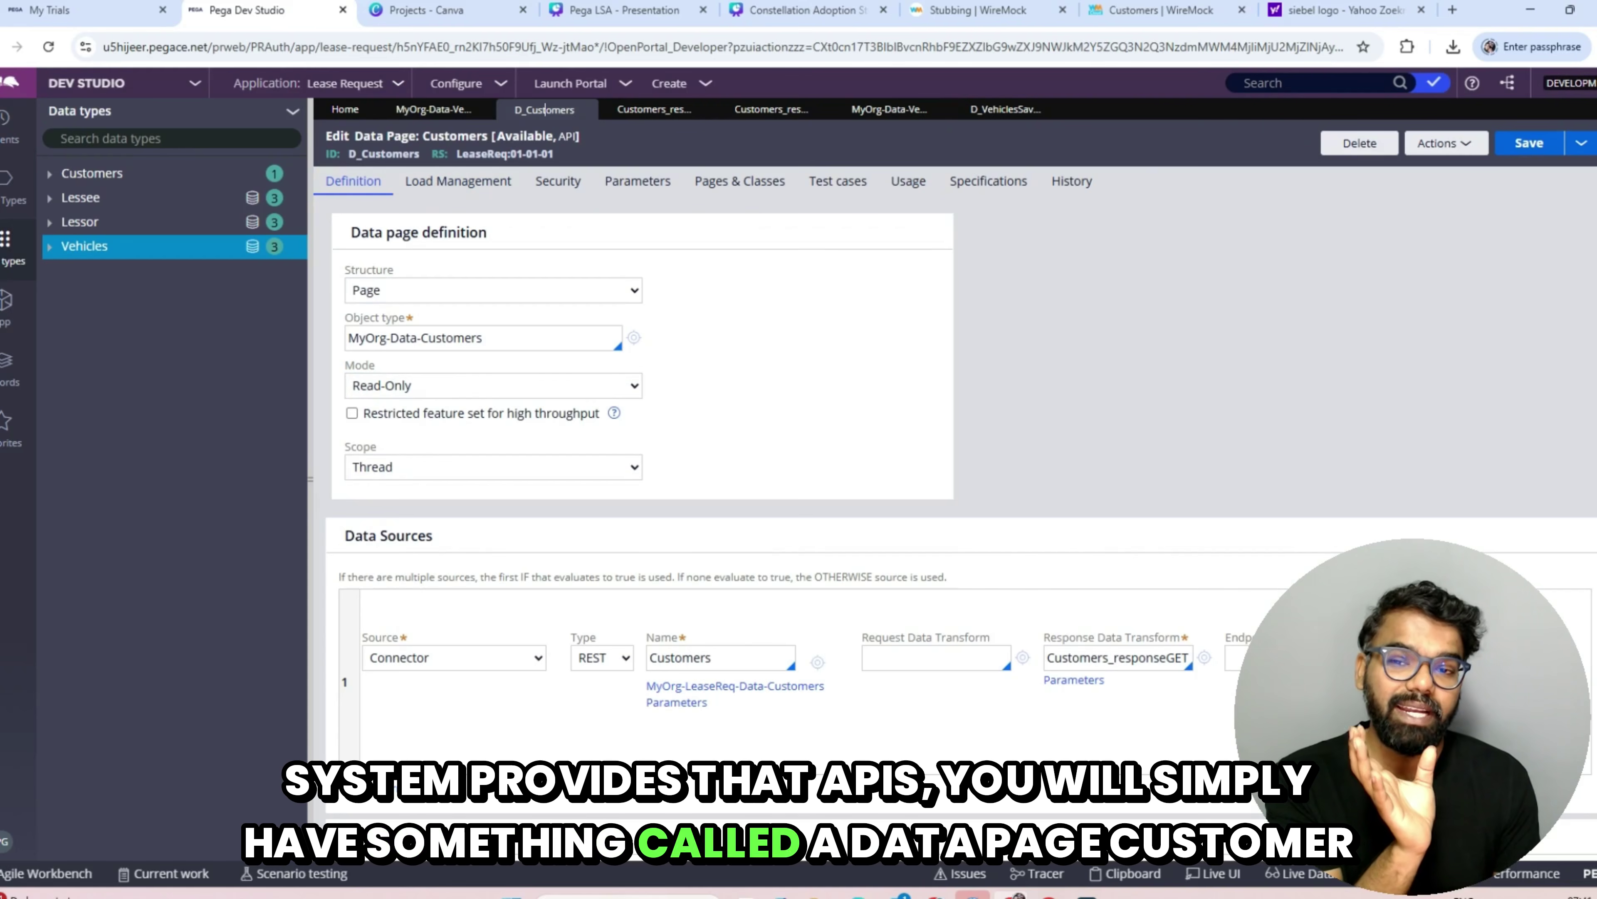
scroll(544, 110, "down", 1)
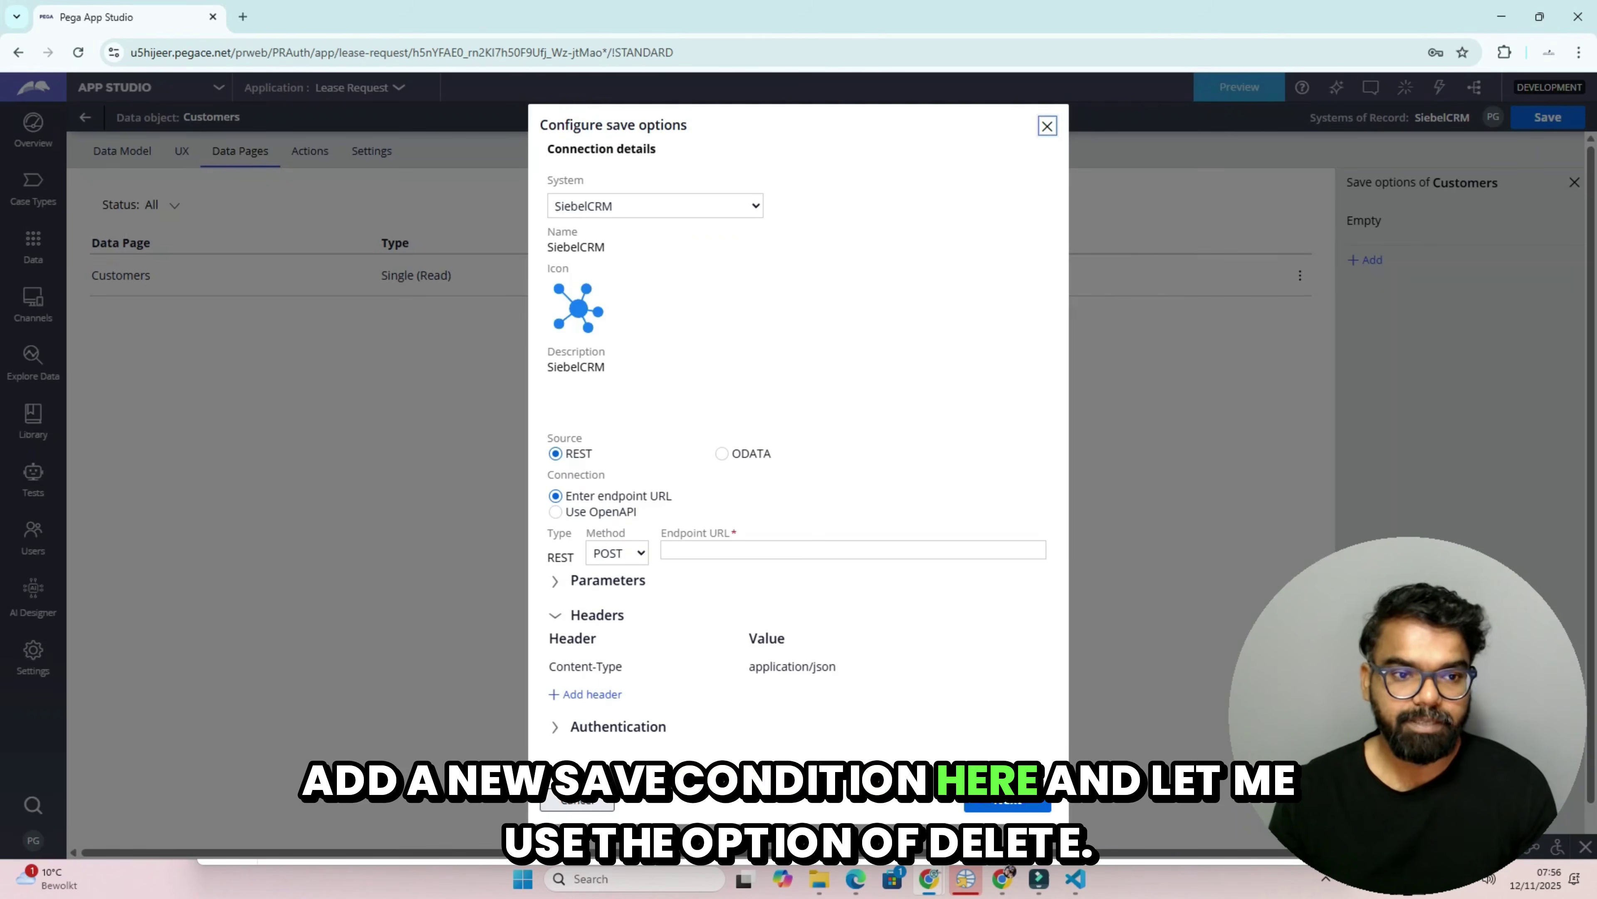
left_click(616, 552)
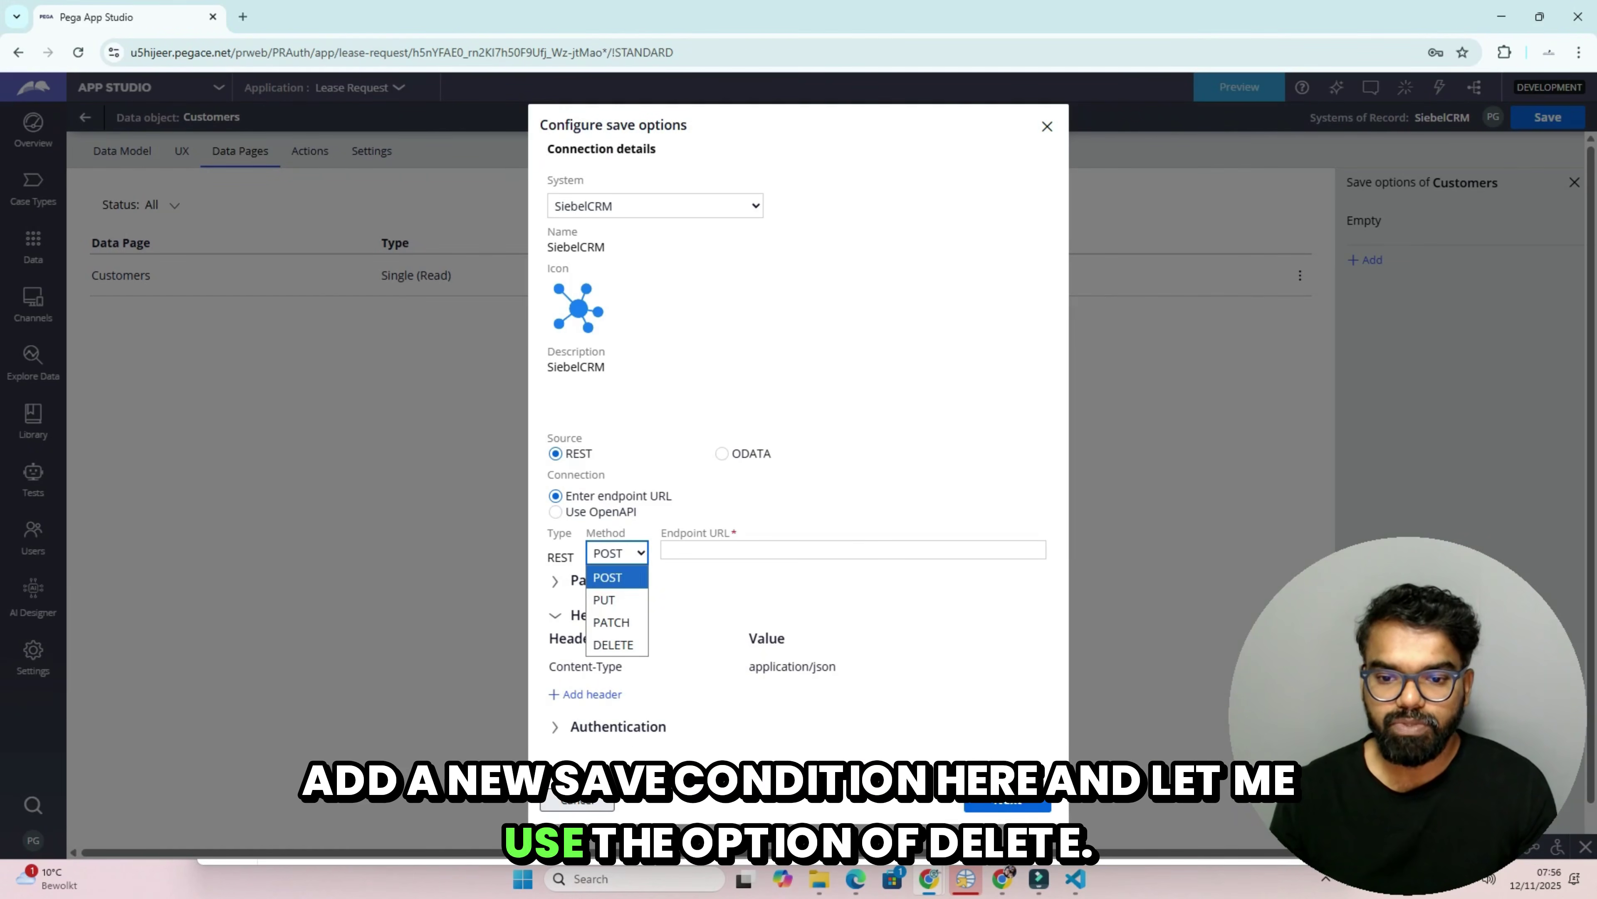
key("Down")
key("Down")
key("Down")
key("Return")
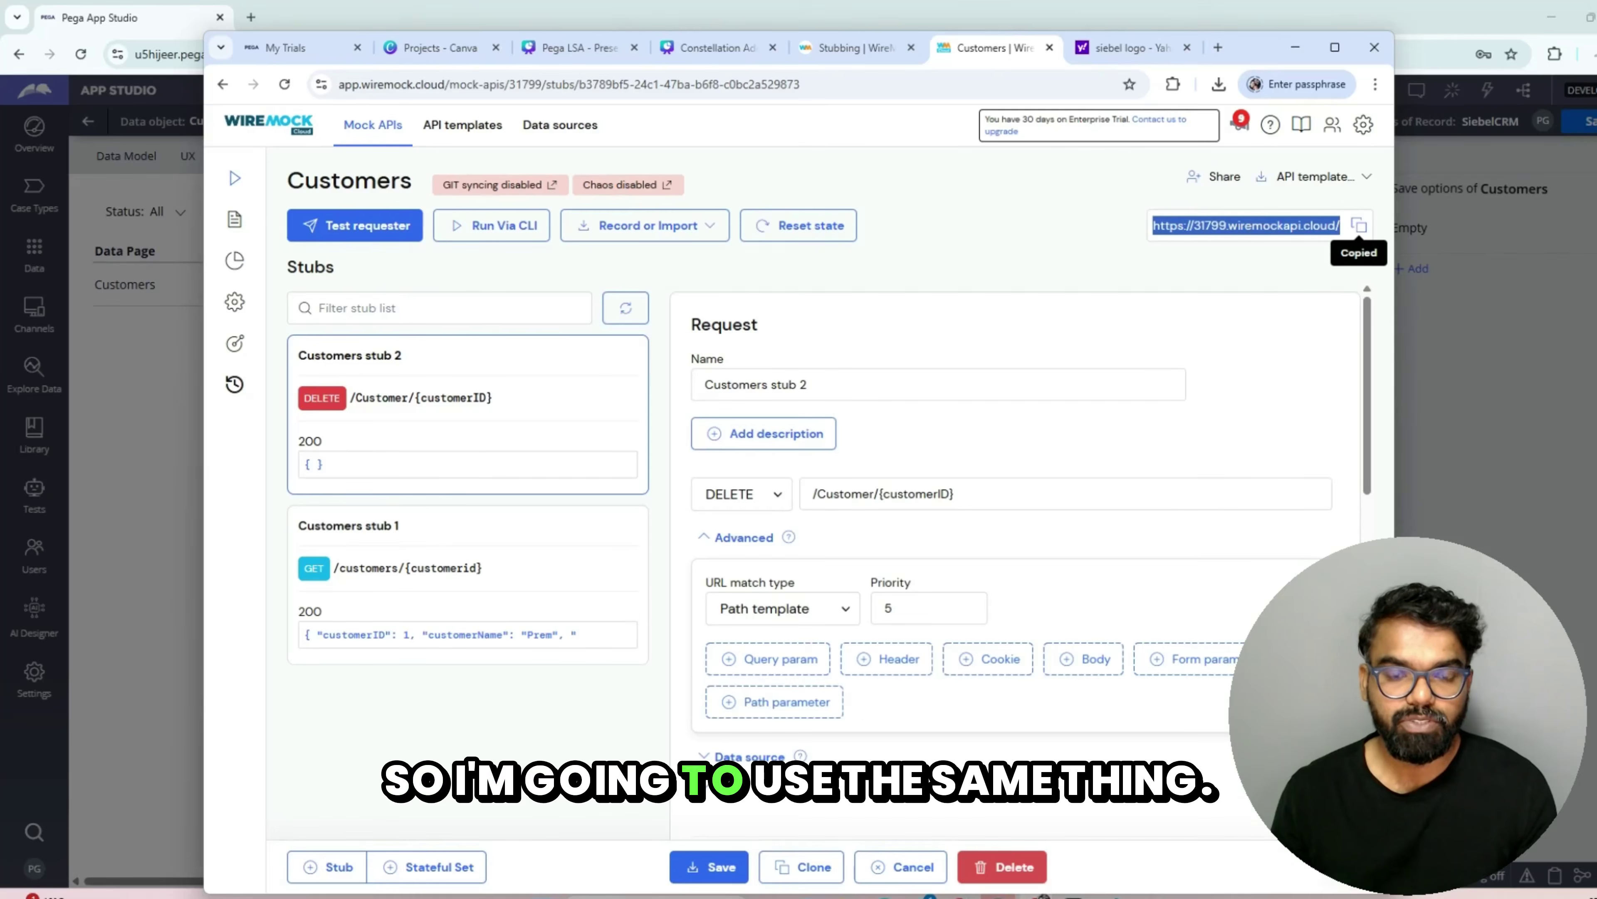
key("alt+Tab")
left_click(881, 600)
type("https://31799.wiremockapi.cloud/")
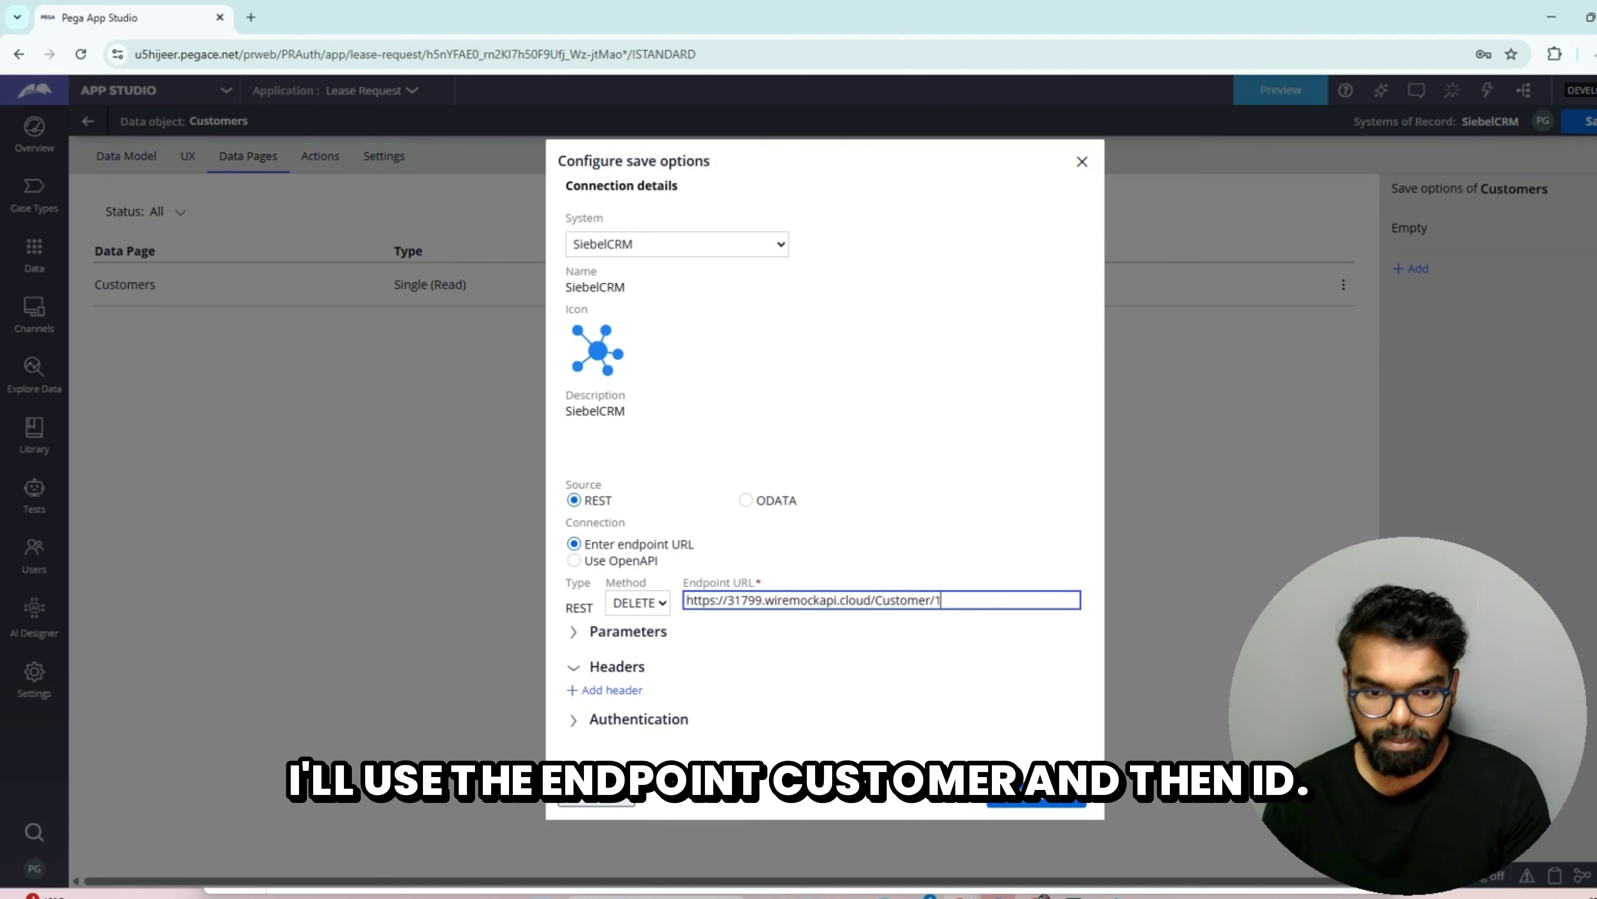
Step: Parameterize the URL part 1 of the save option's endpoint as CustomerID
left_click(627, 631)
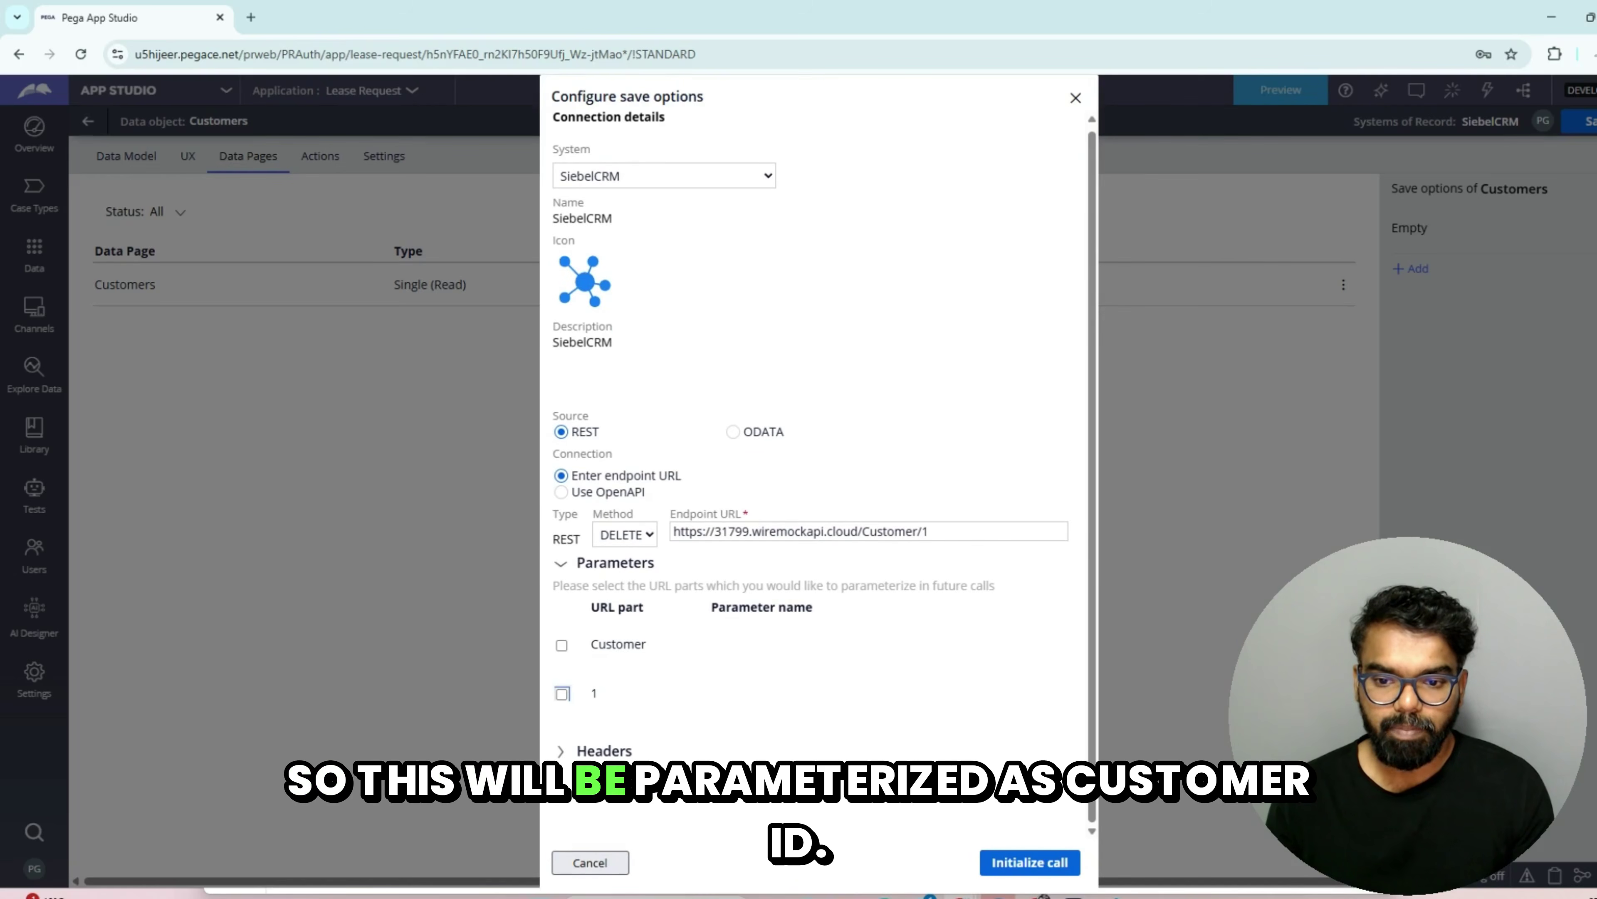
left_click(562, 693)
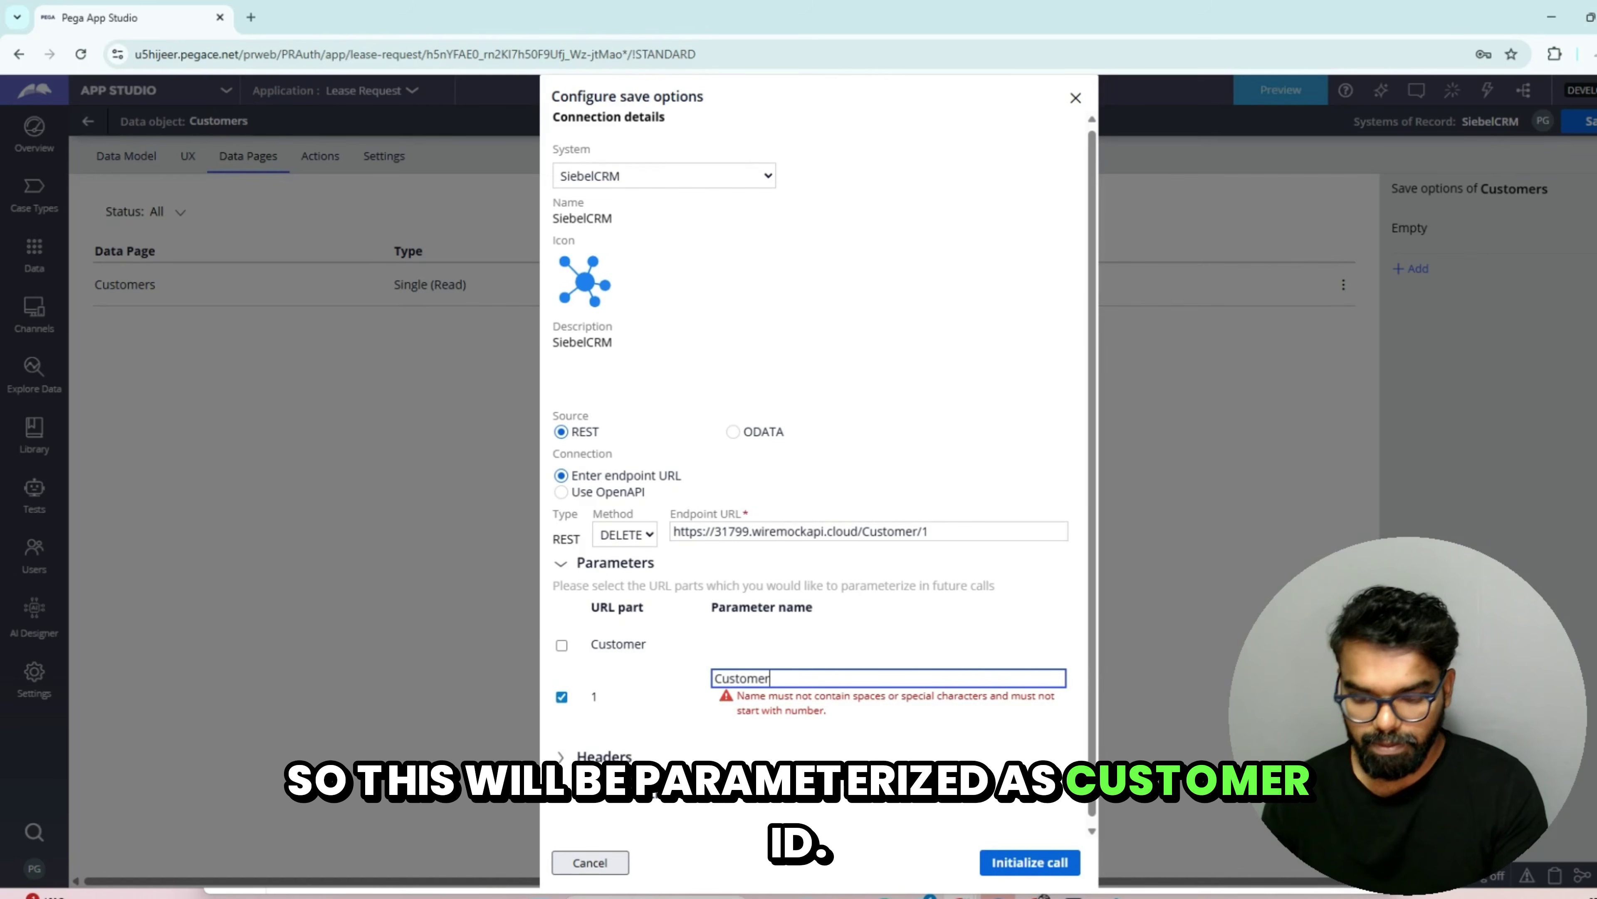
type("CustomerID")
key("Tab")
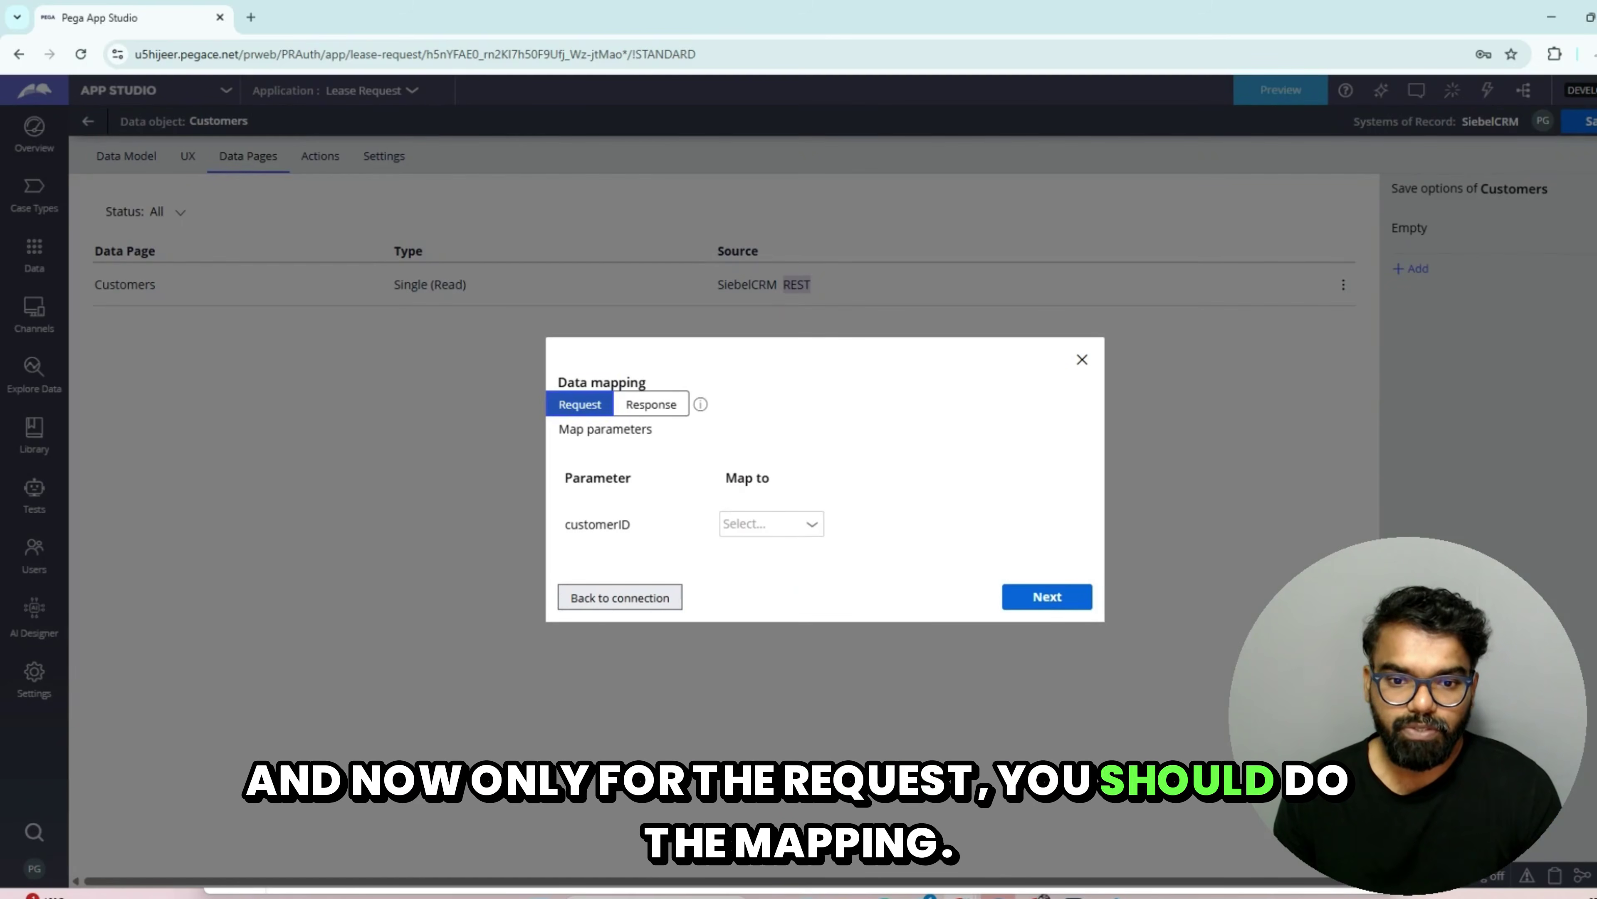
Step: Map the customerID request parameter to the customer ID field of the data object and proceed to the environment settings
left_click(771, 530)
left_click(833, 592)
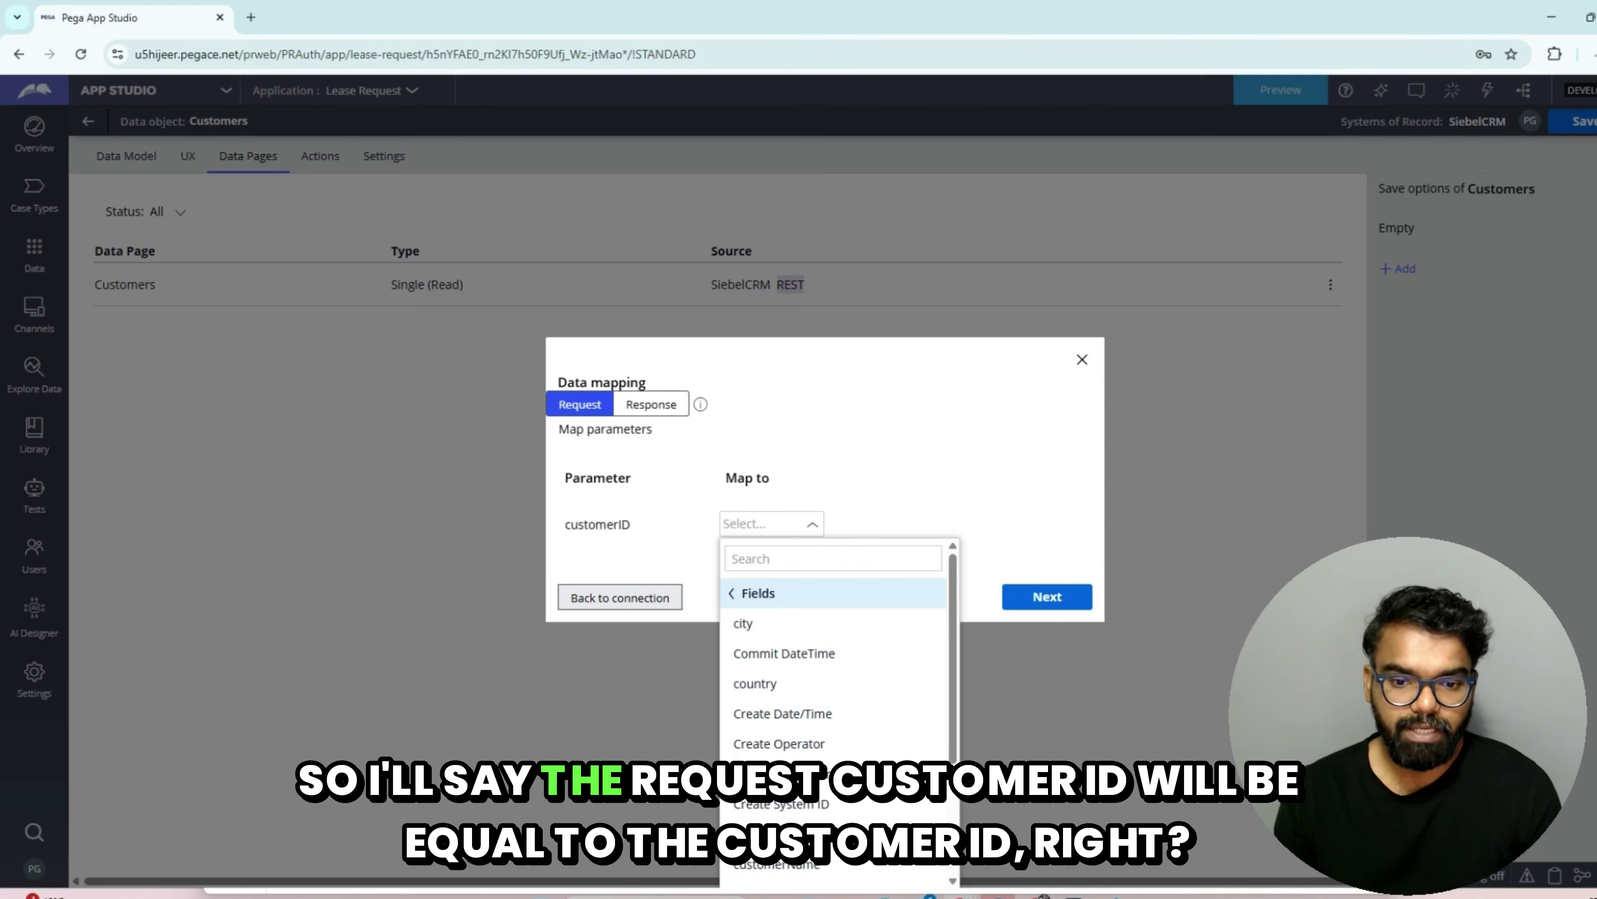
left_click(780, 833)
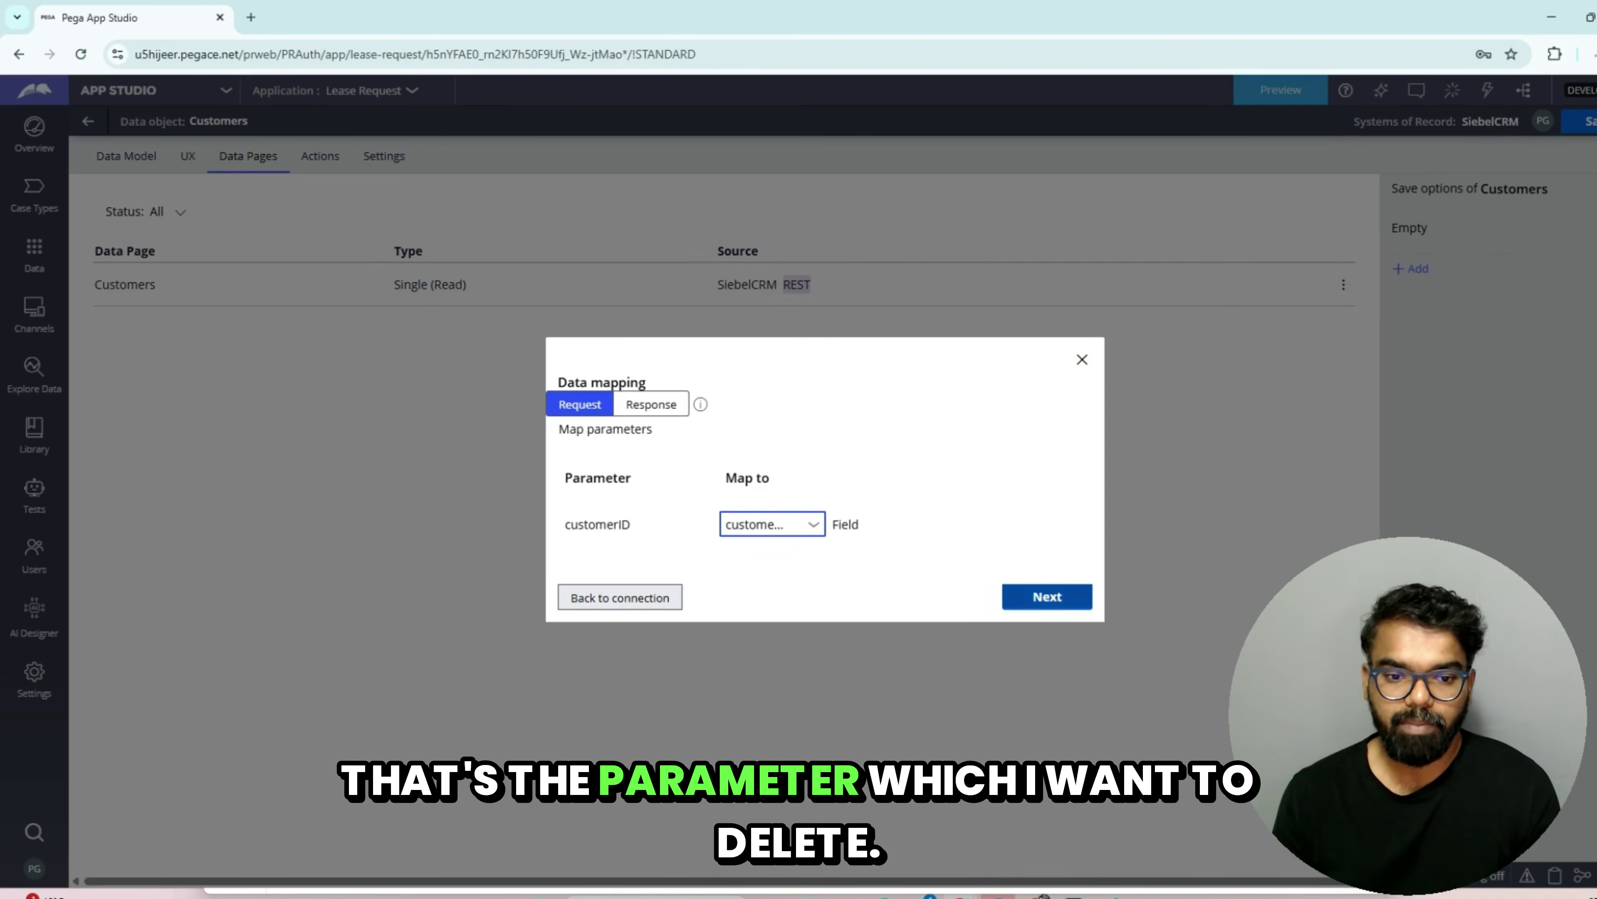
left_click(1046, 596)
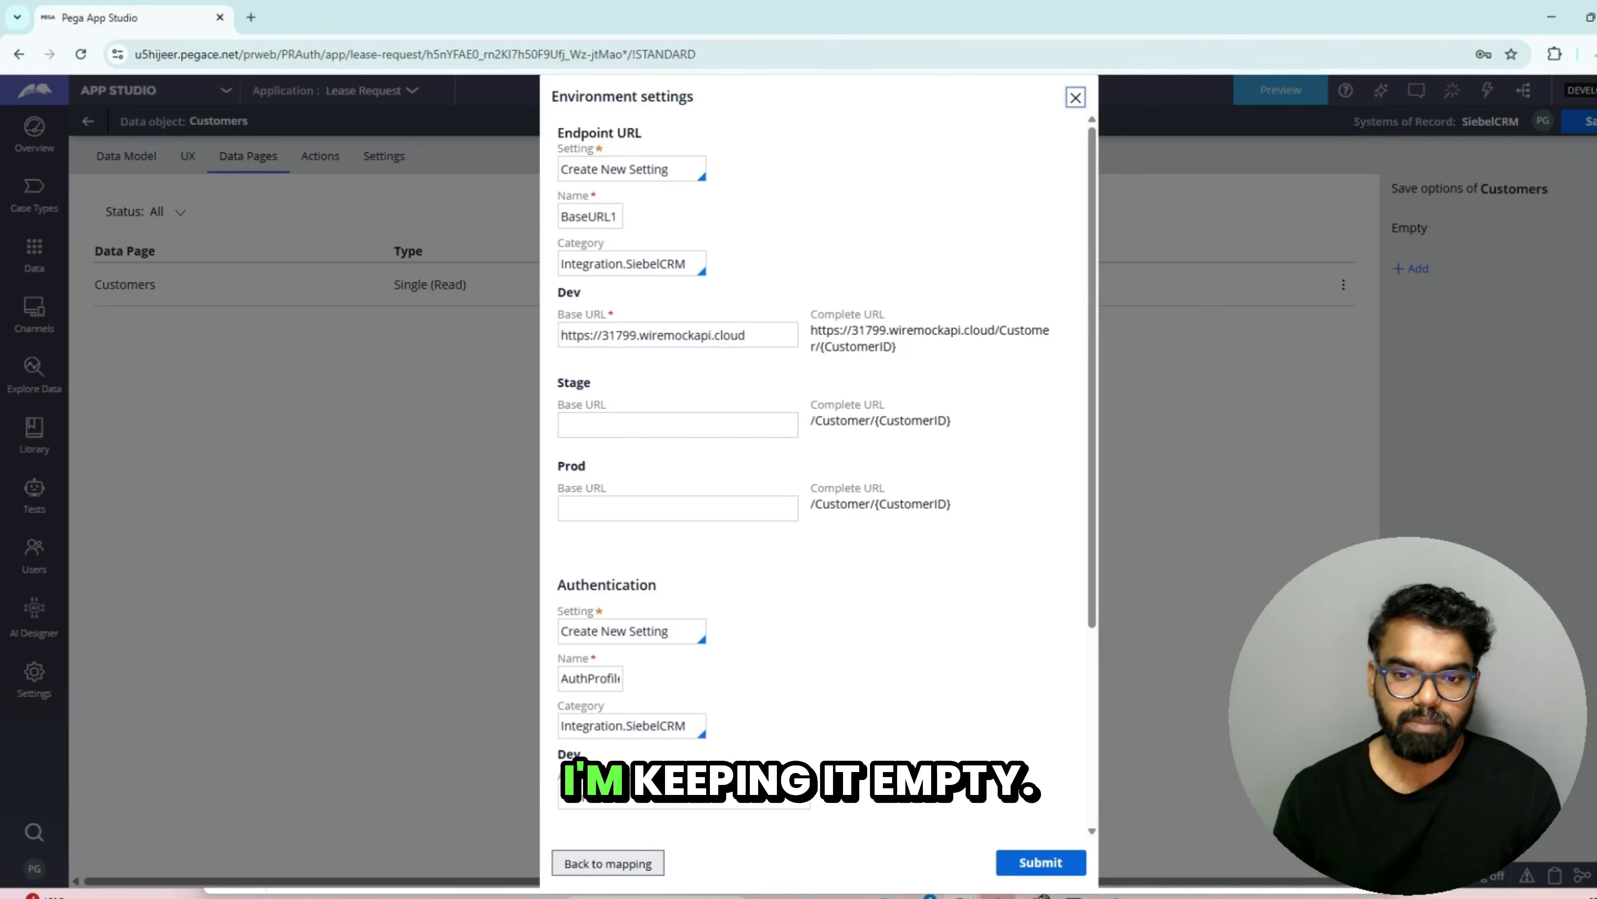
Step: Submit the save option's environment settings, keeping the new BaseURL1 setting, empty Stage and Prod base URLs, and no authentication
scroll(817, 441, "down", 5)
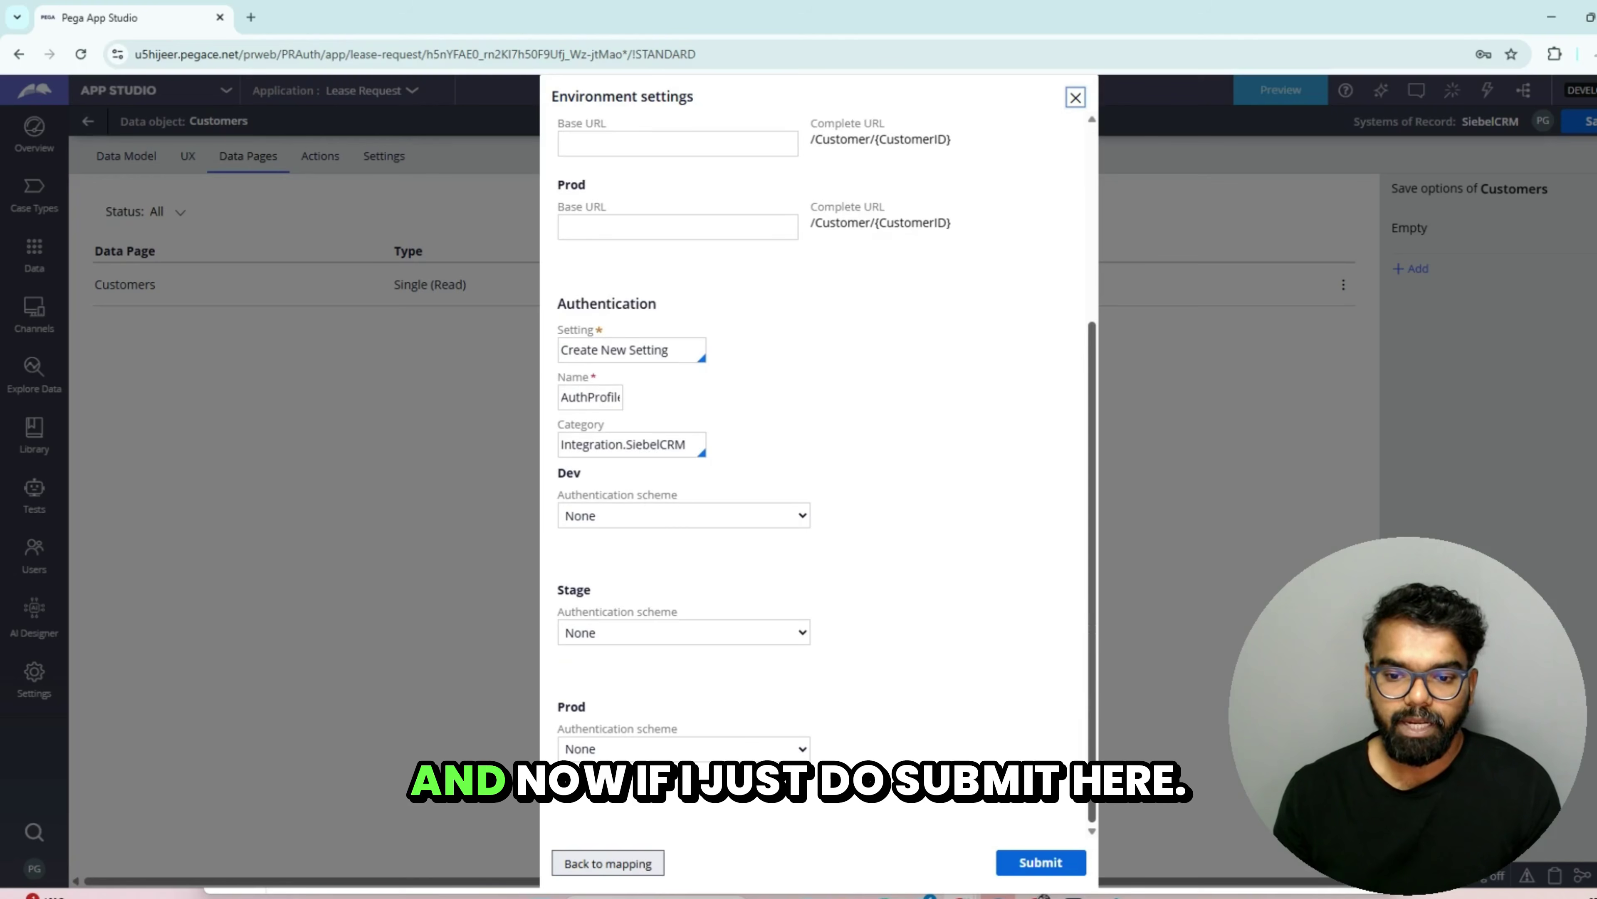
scroll(818, 441, "up", 5)
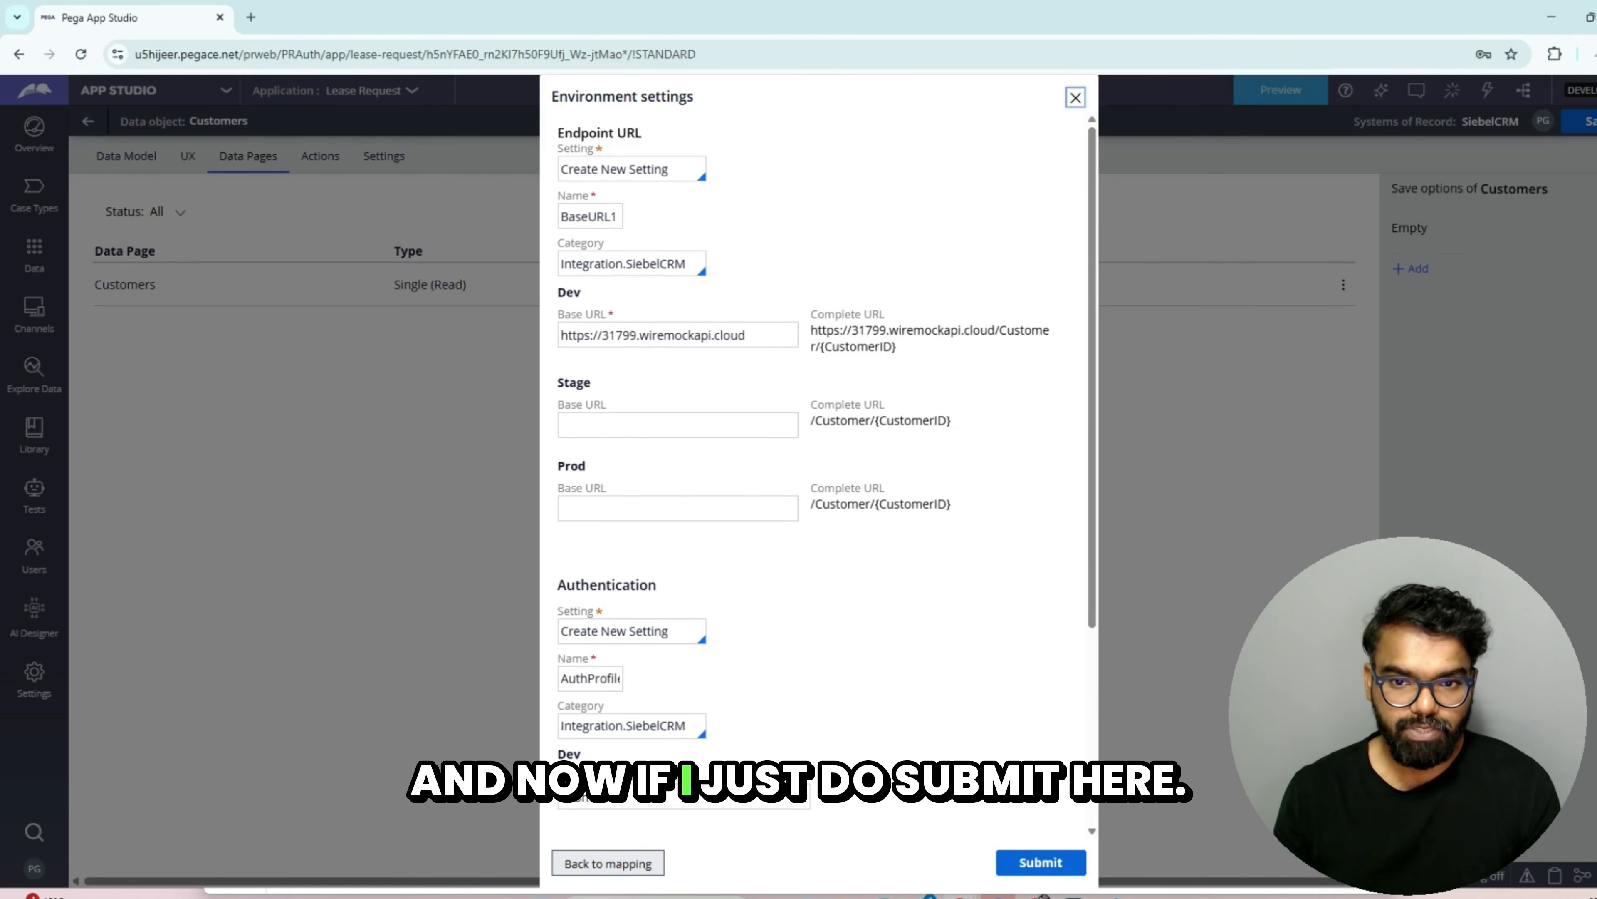
left_click(1041, 862)
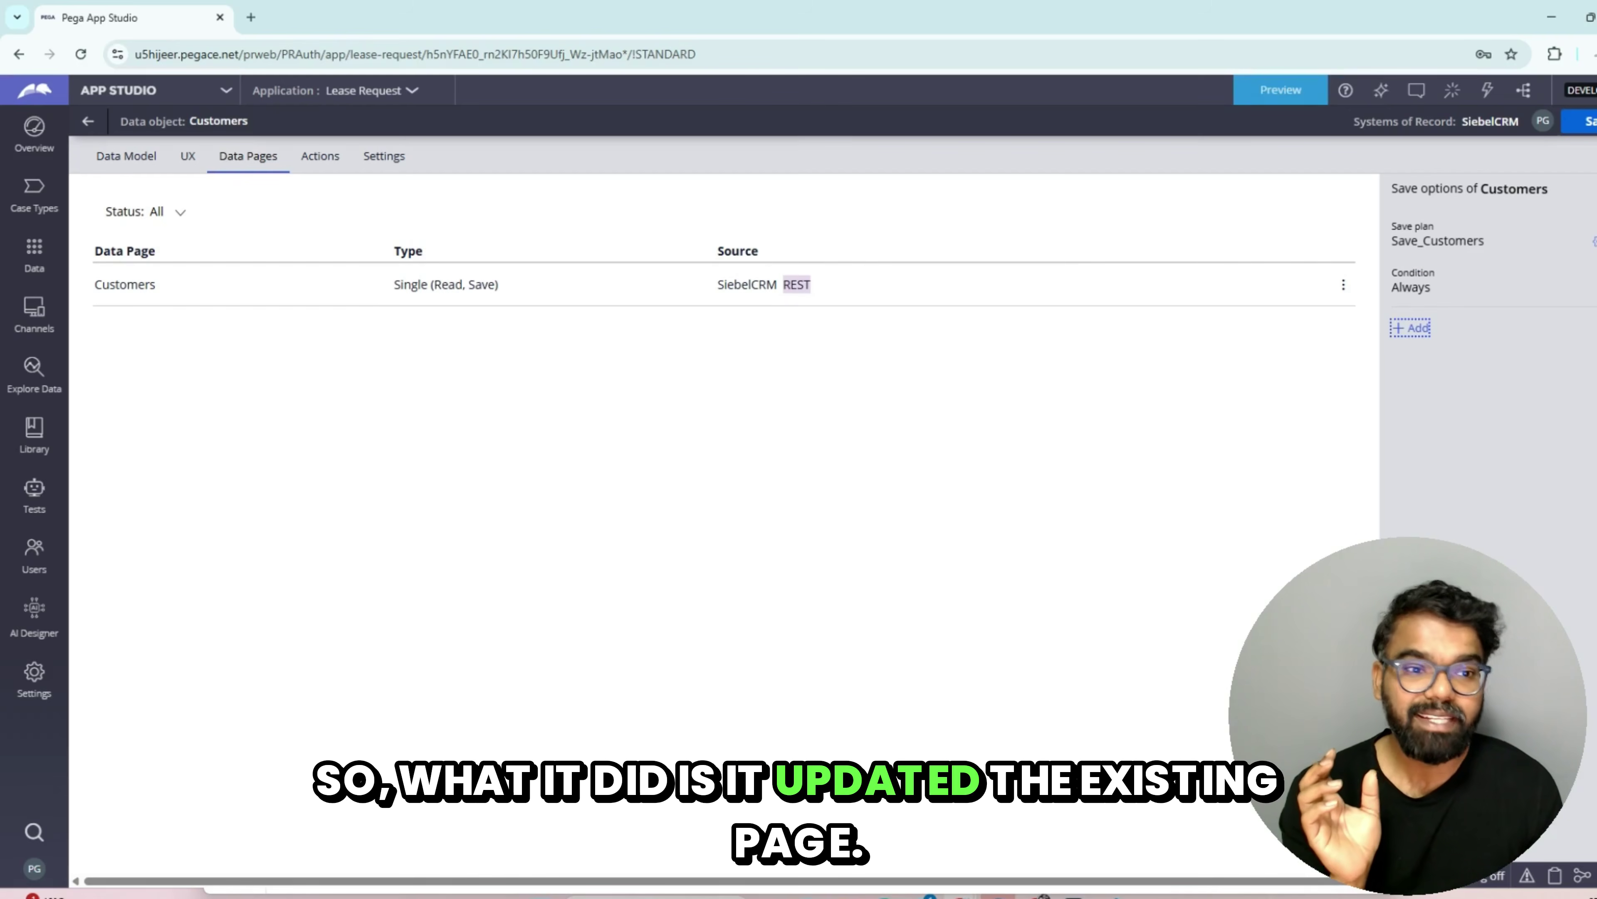
Step: Open the Customers data page rule in Dev Studio and examine its mode, data source and data save options
left_click(1343, 285)
left_click(1397, 417)
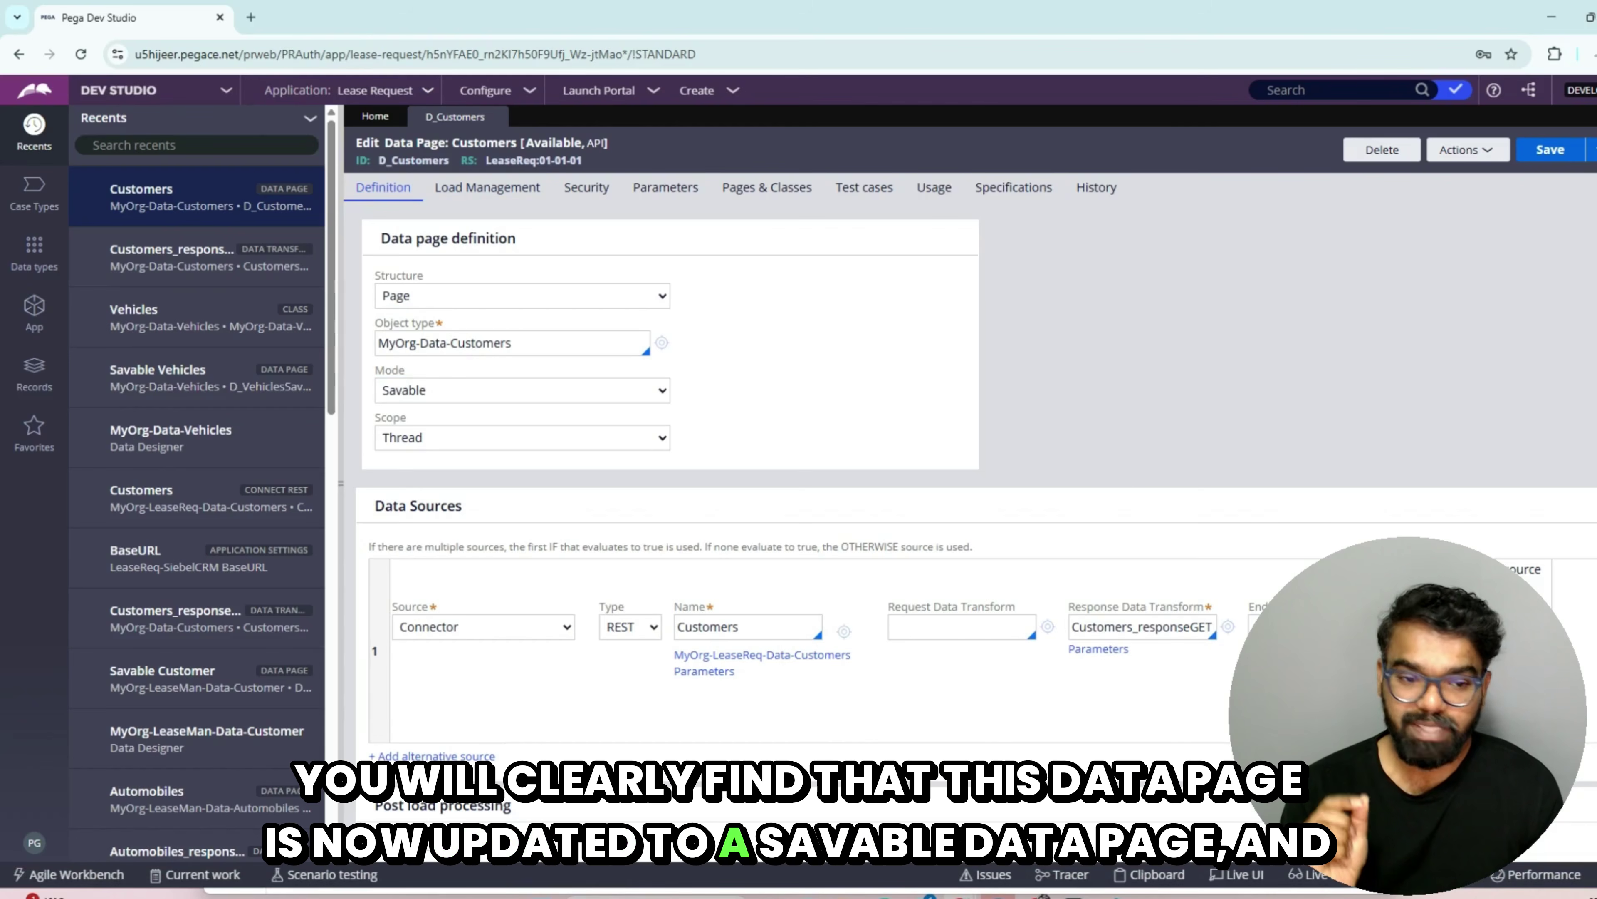
scroll(522, 390, "down", 1)
scroll(817, 441, "down", 2)
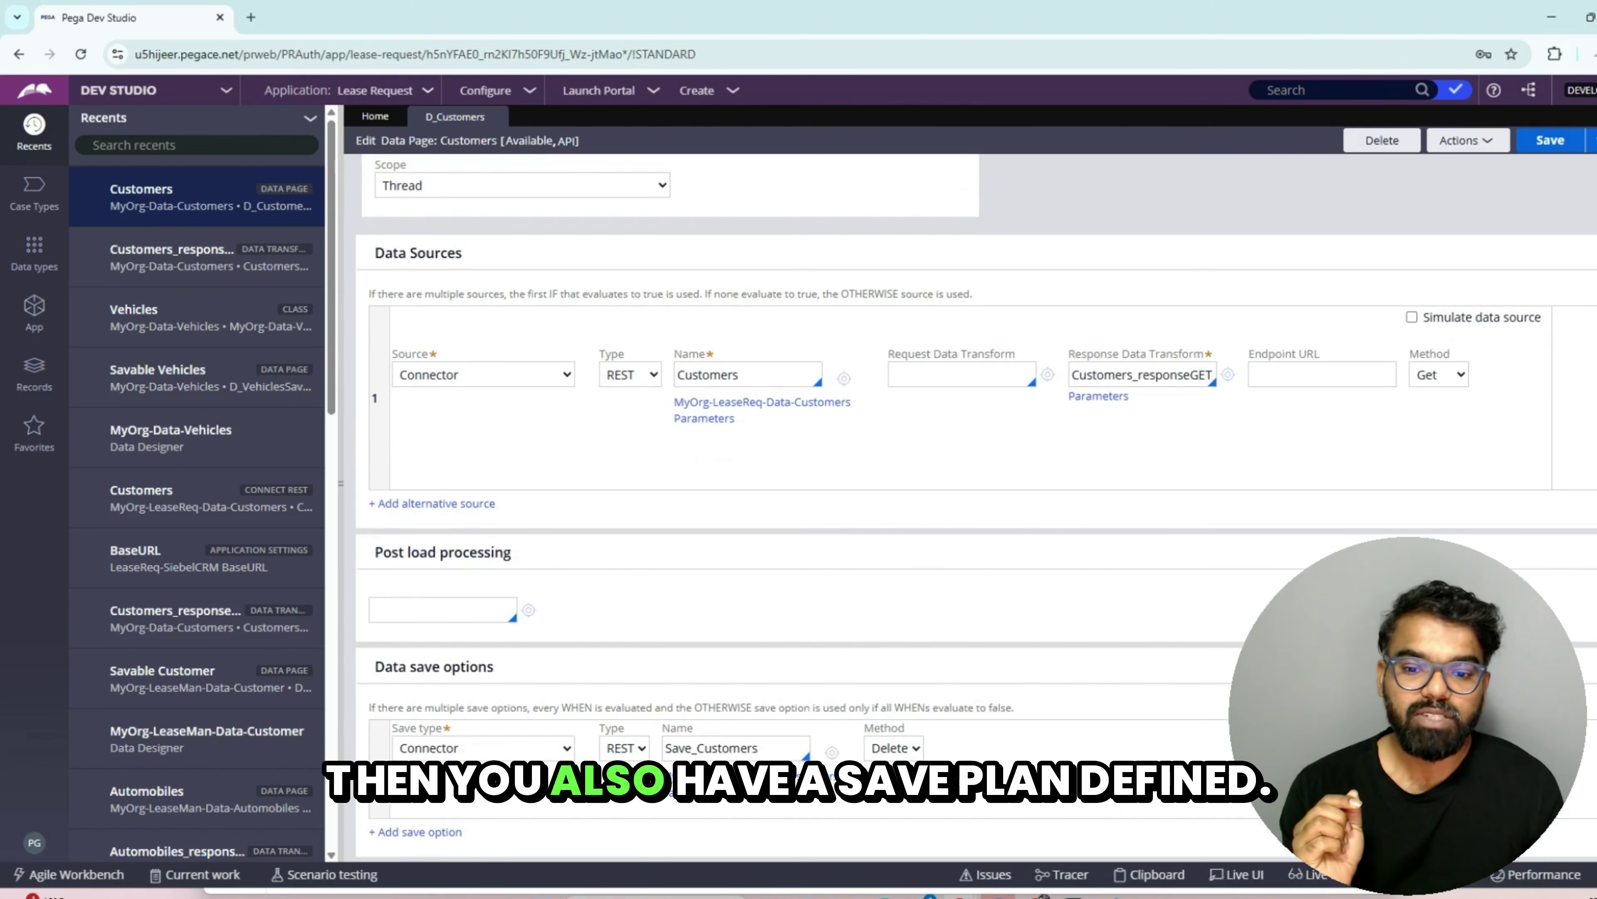
left_click(483, 748)
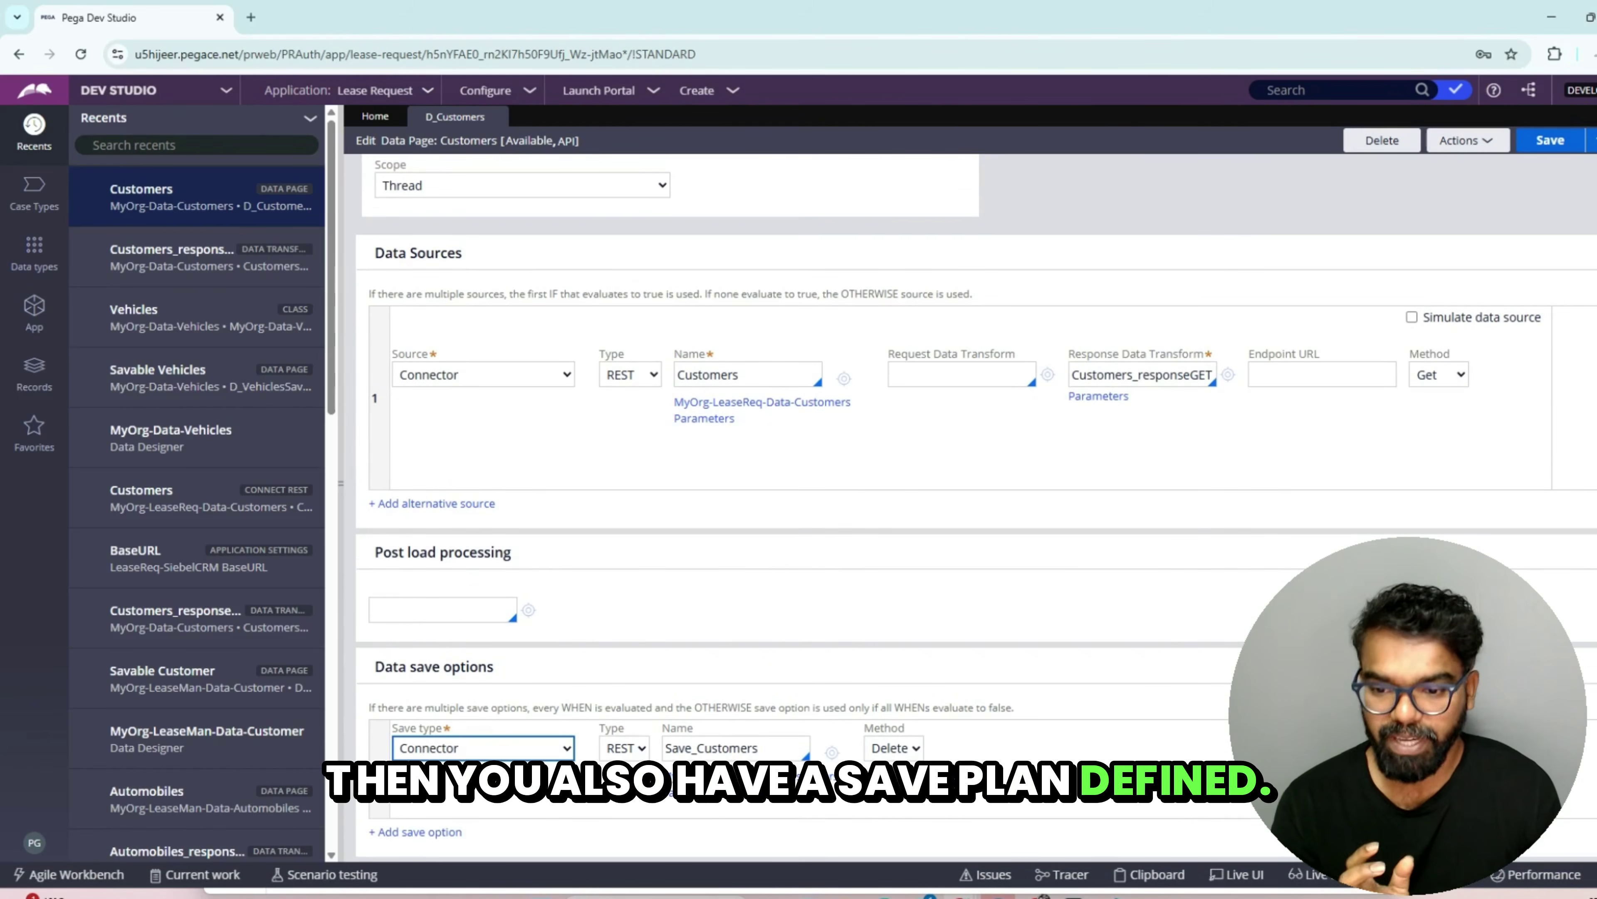